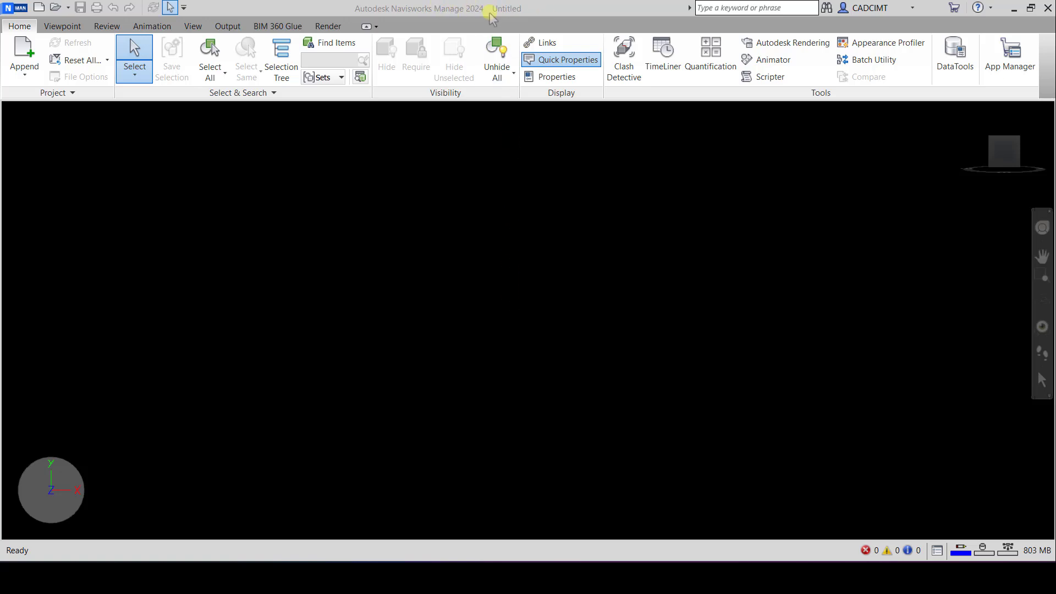
Step: Open the file c08_navisworks_2024_tut1 from the nws_2024 > c08_navisworks_2024_tut folder on the Desktop
click(61, 10)
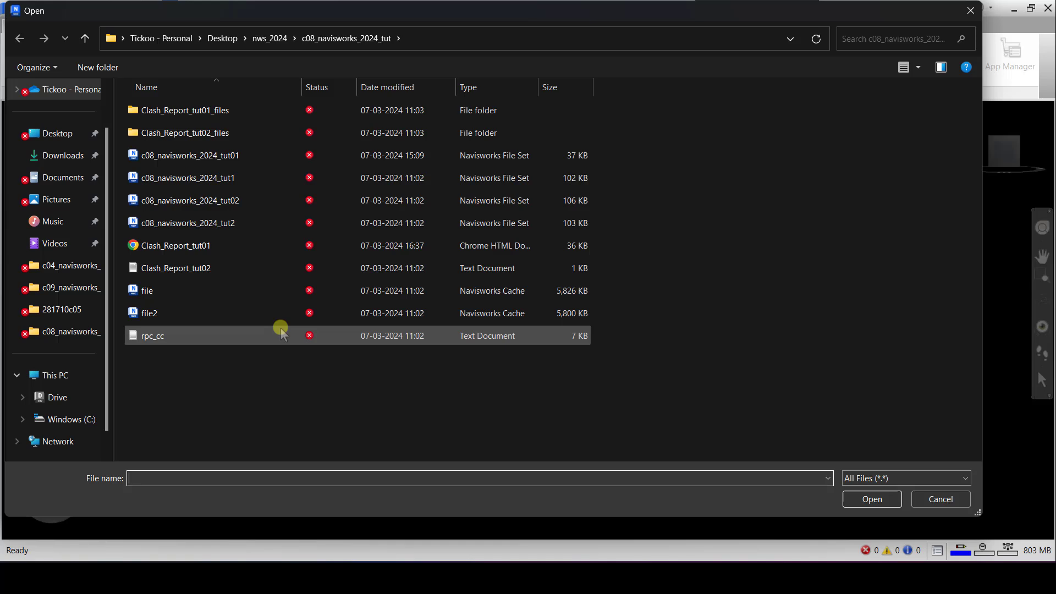
click(76, 140)
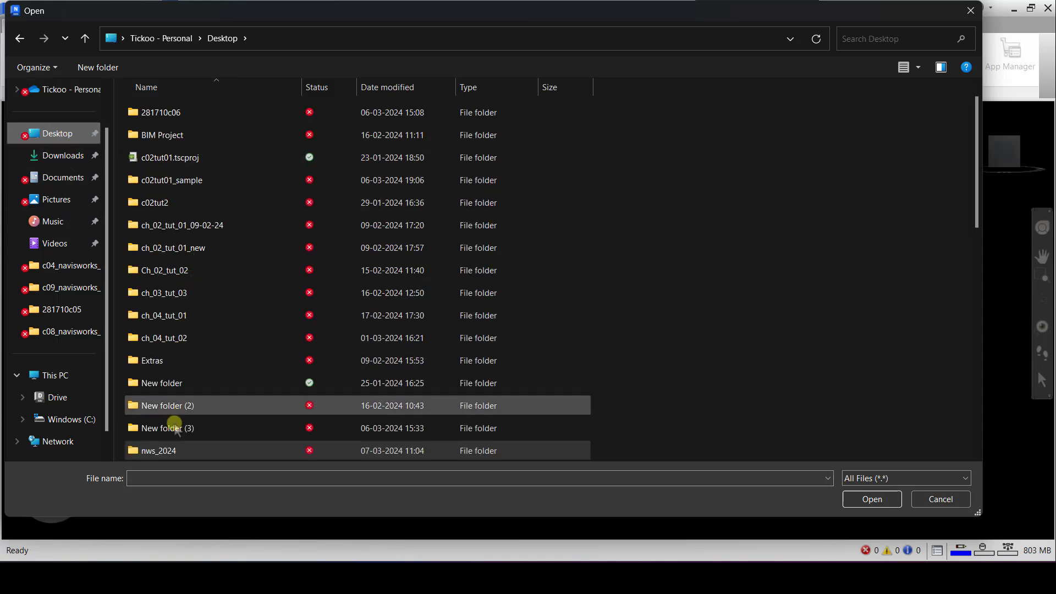
double_click(162, 450)
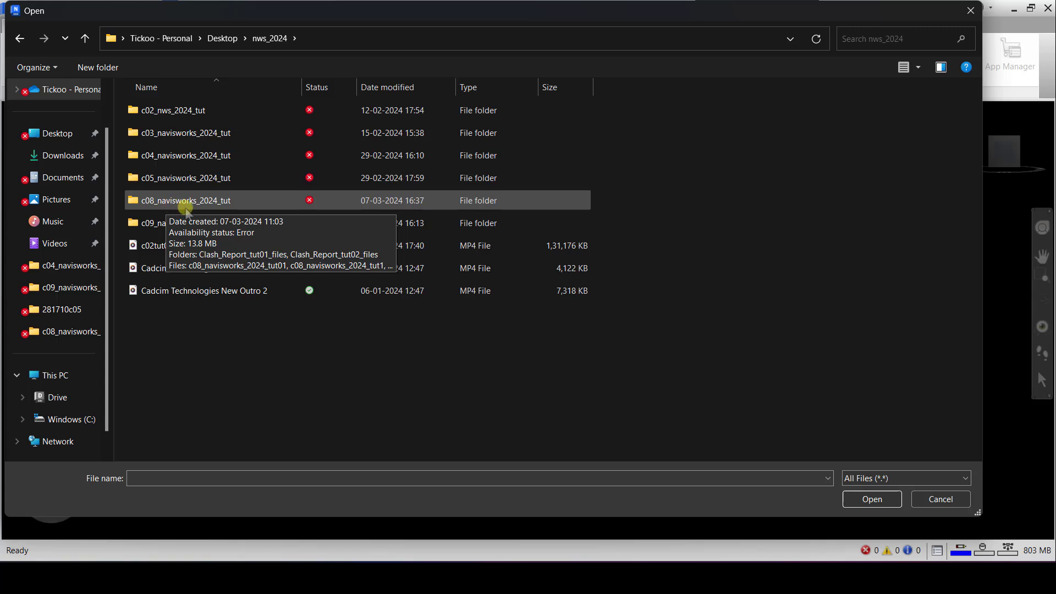
double_click(227, 204)
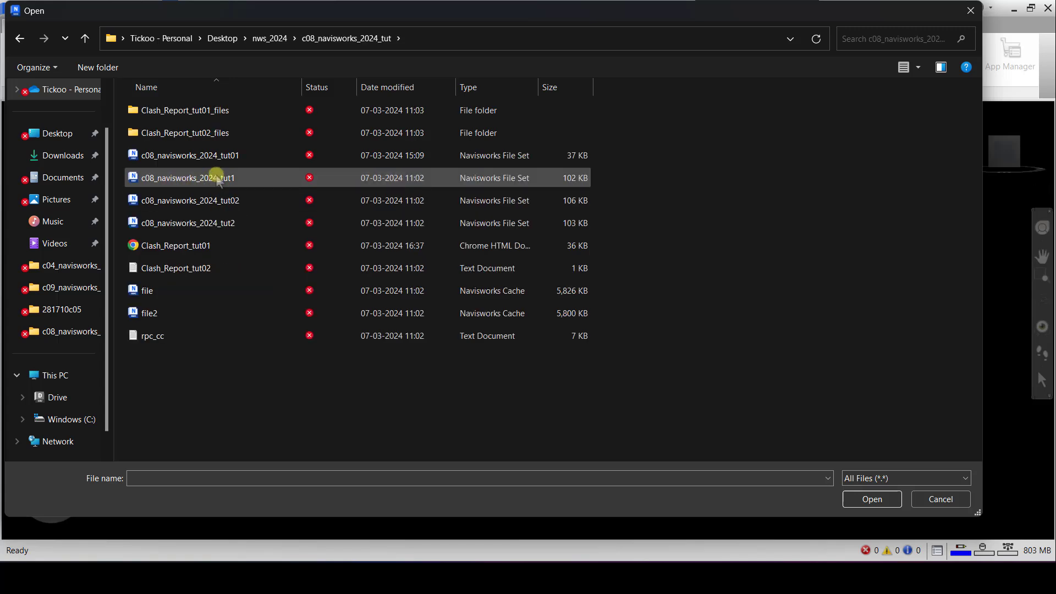
click(220, 159)
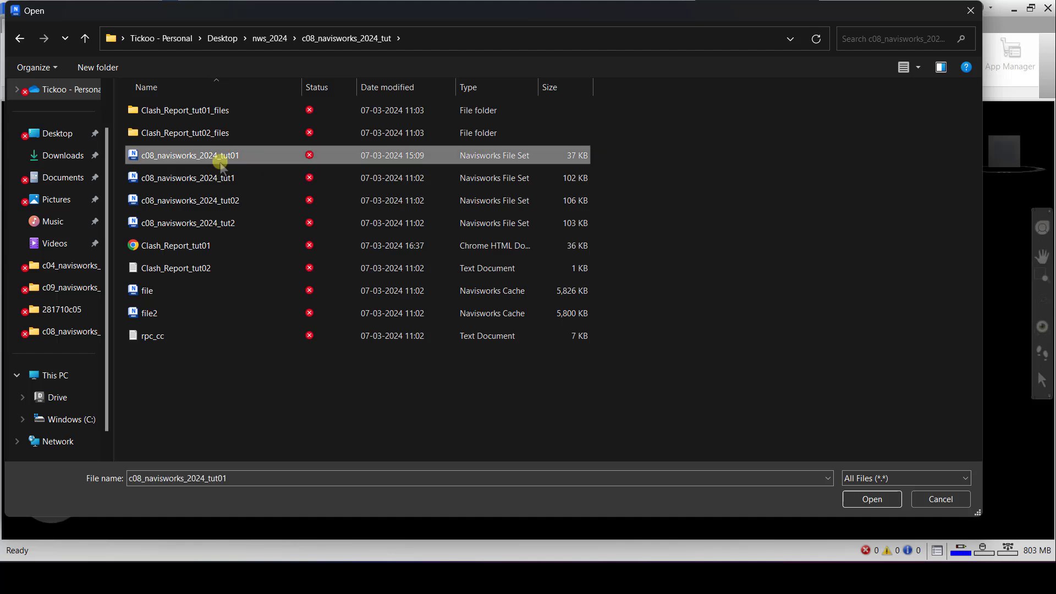
click(878, 507)
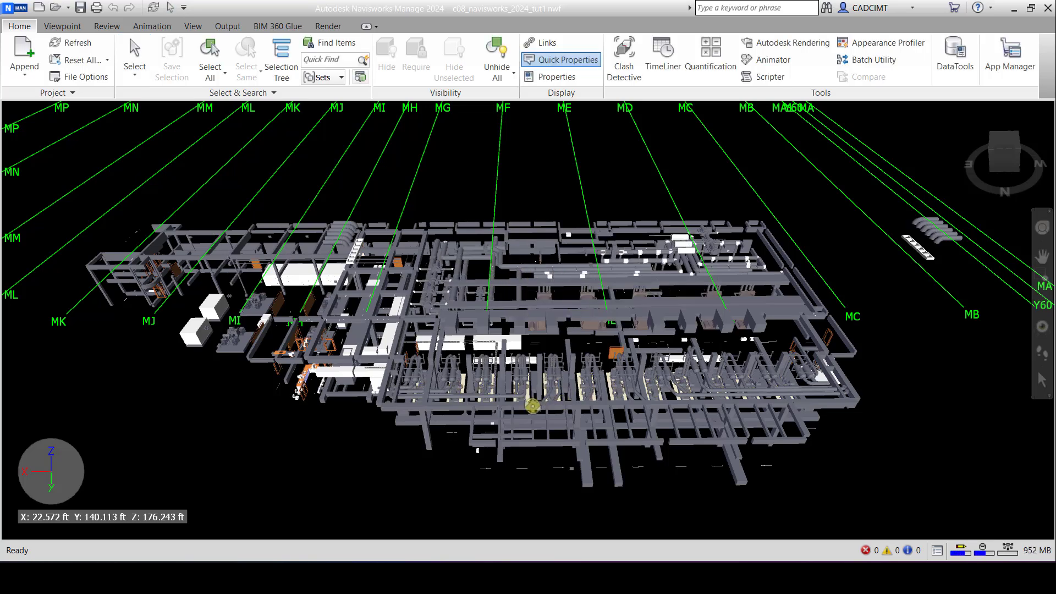
mouse_move(532, 406)
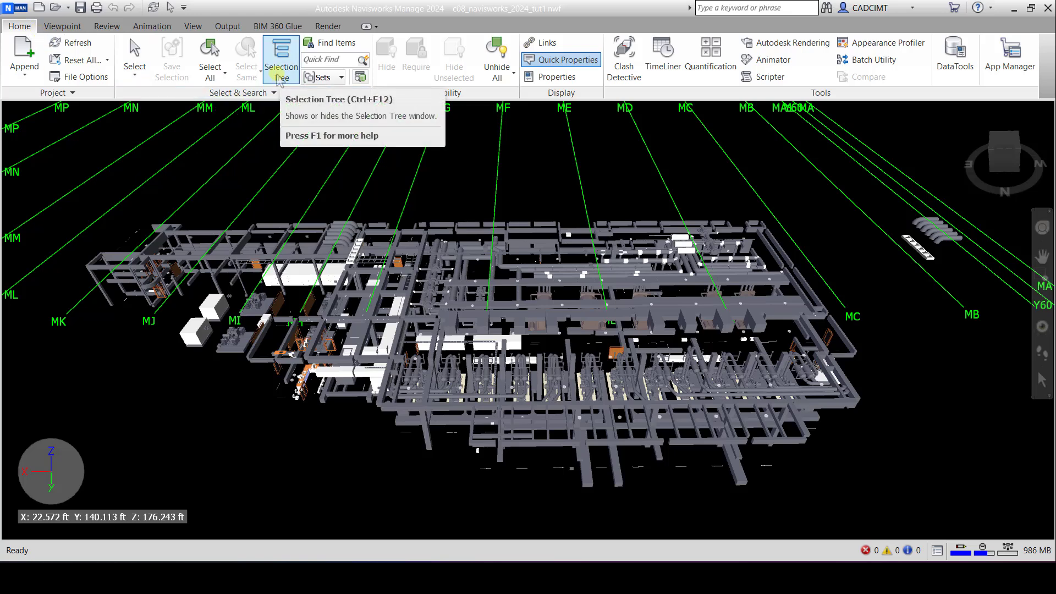
Step: Show the Selection Tree and select Round Duct under Ground Floor > Ducts in file.nwc
click(282, 79)
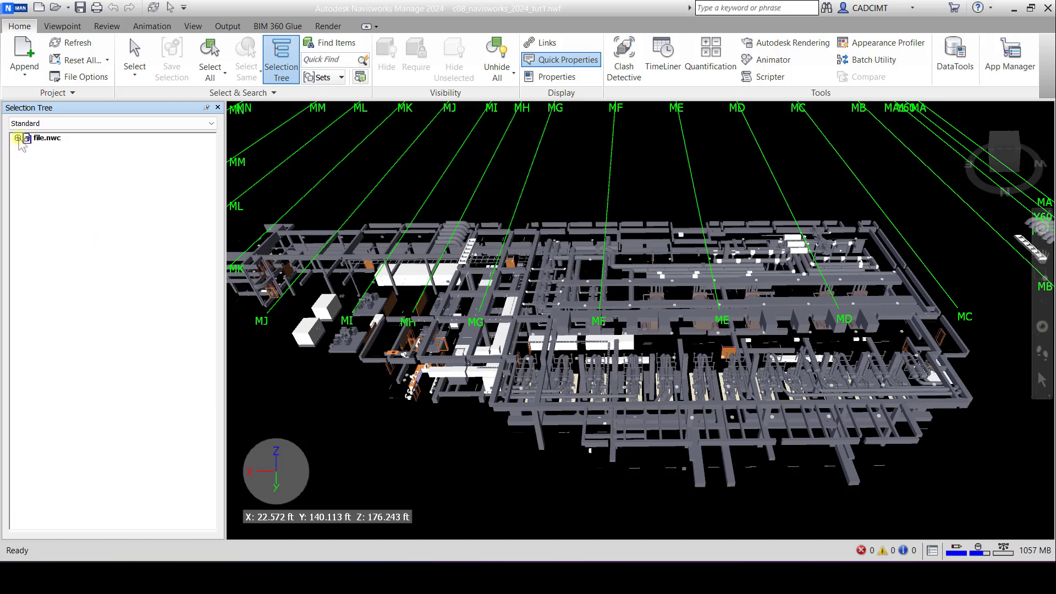
click(18, 138)
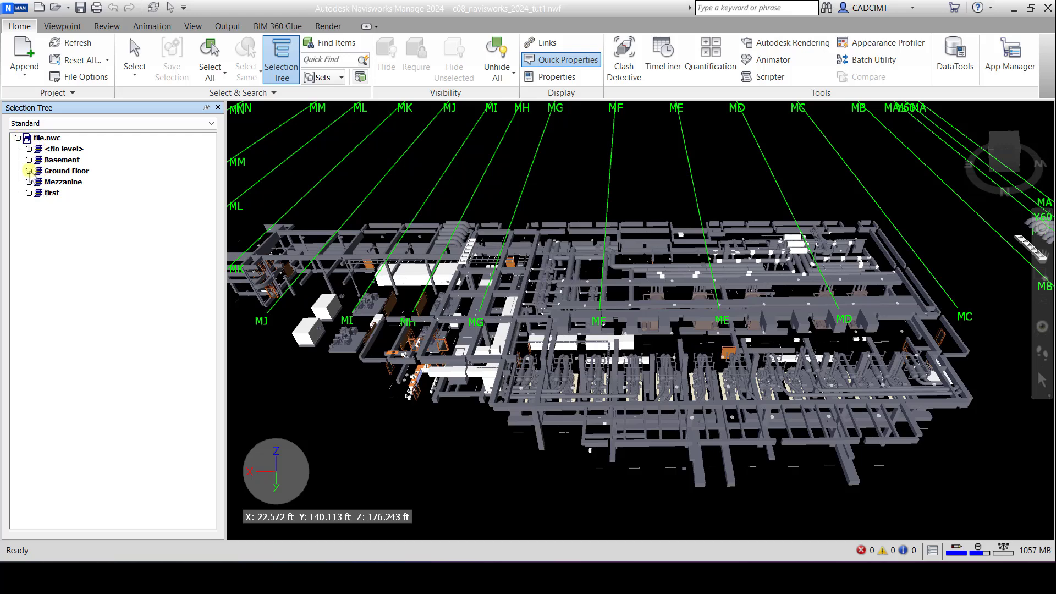
click(29, 171)
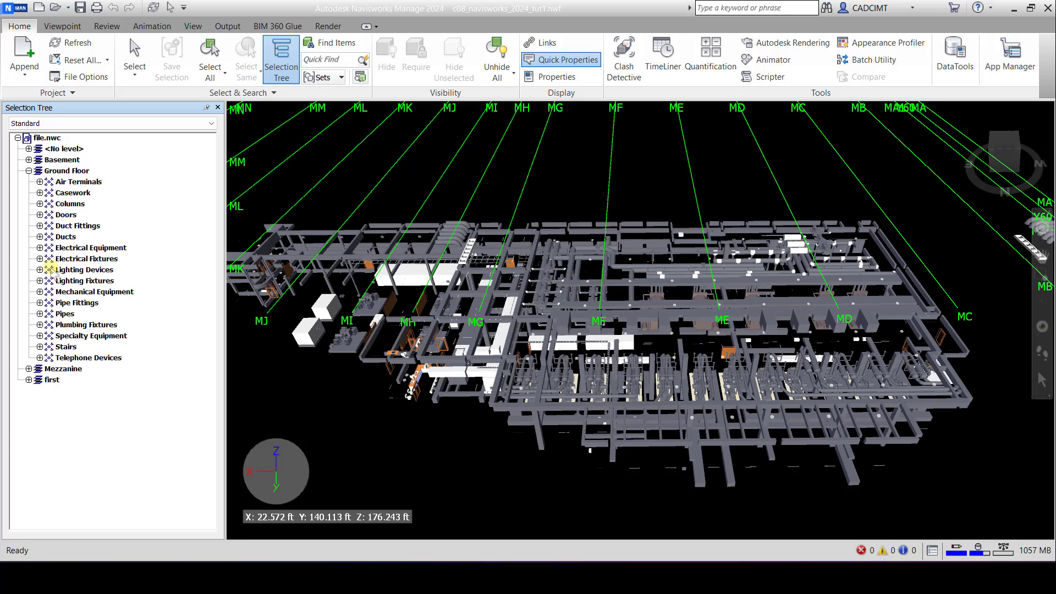
click(39, 237)
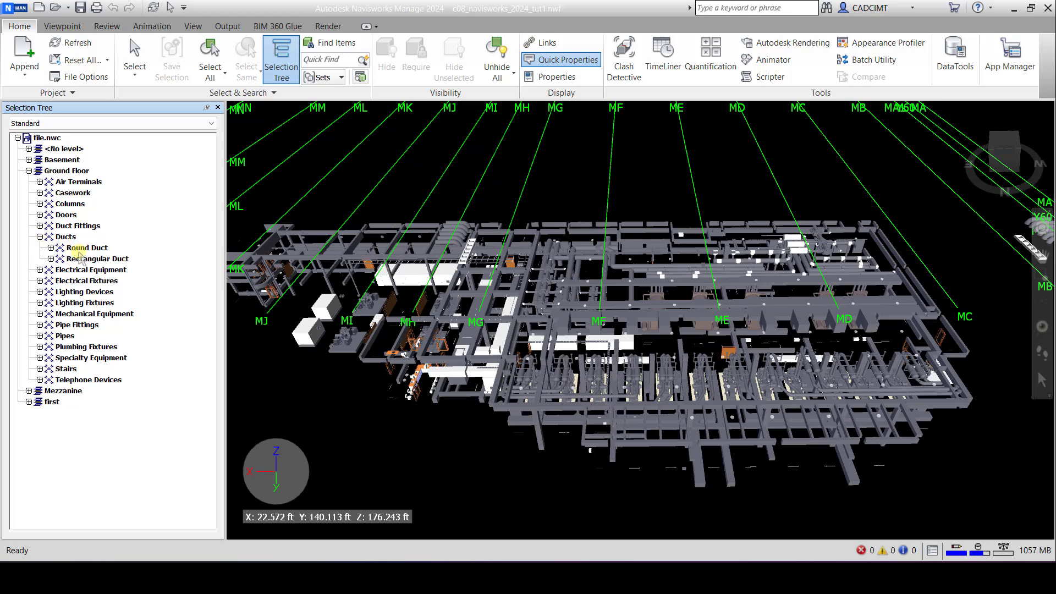
click(83, 248)
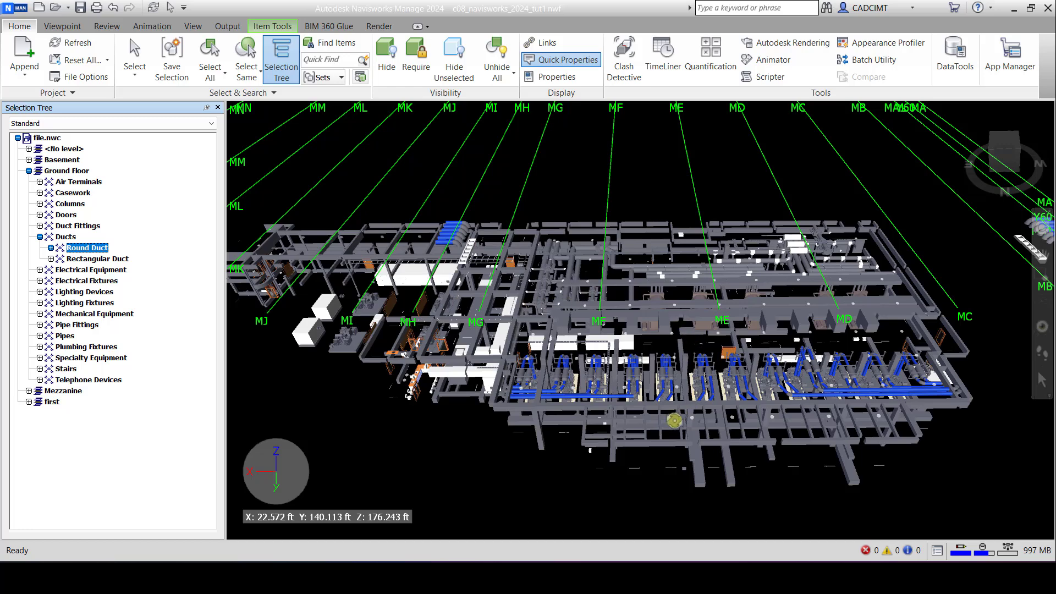
mouse_move(657, 325)
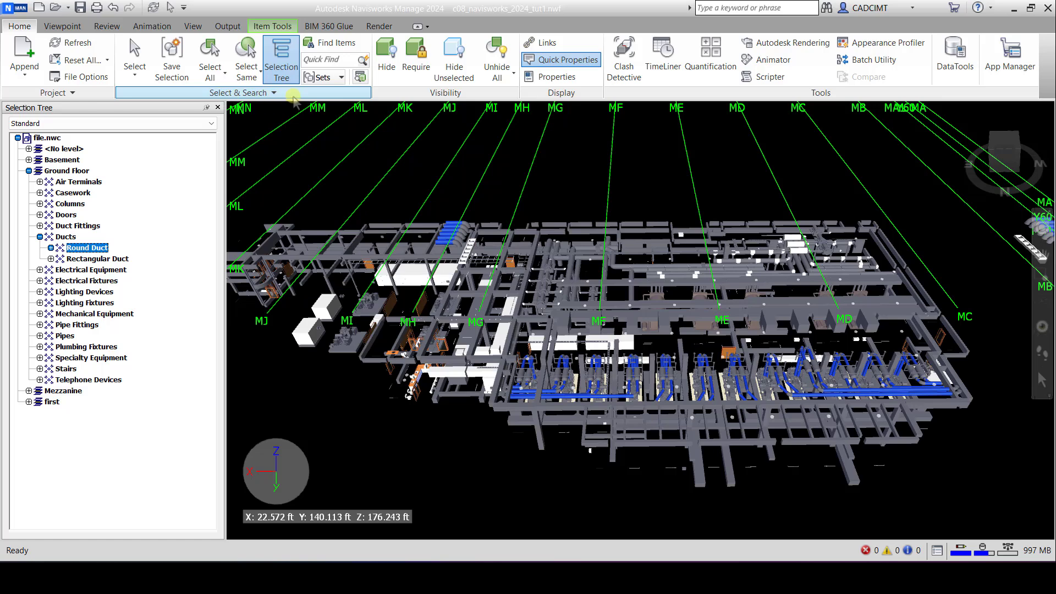
Step: Save the selected round ducts as a selection set named Ducts
click(341, 78)
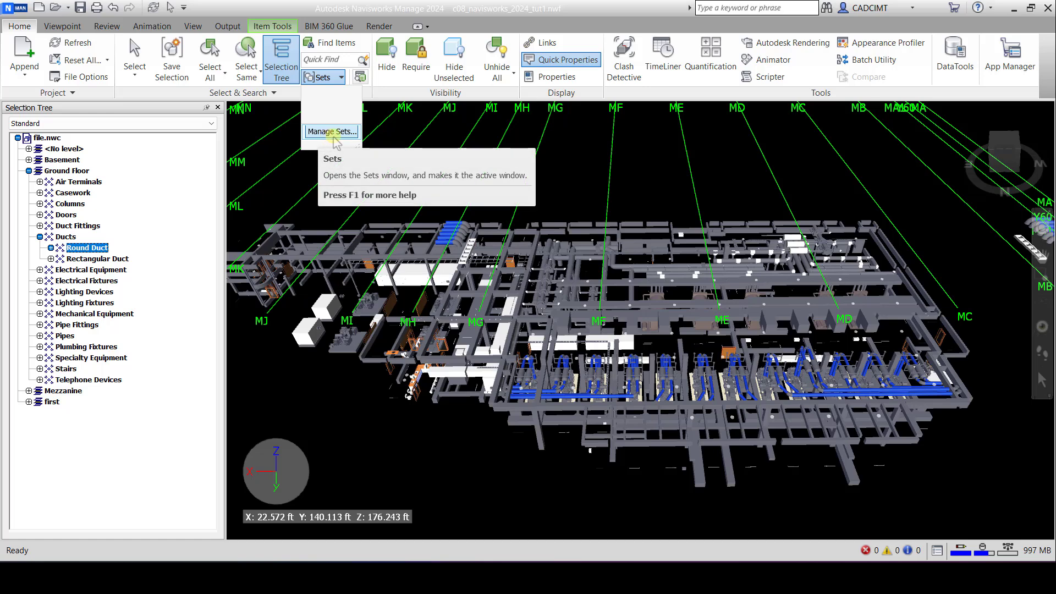
click(333, 134)
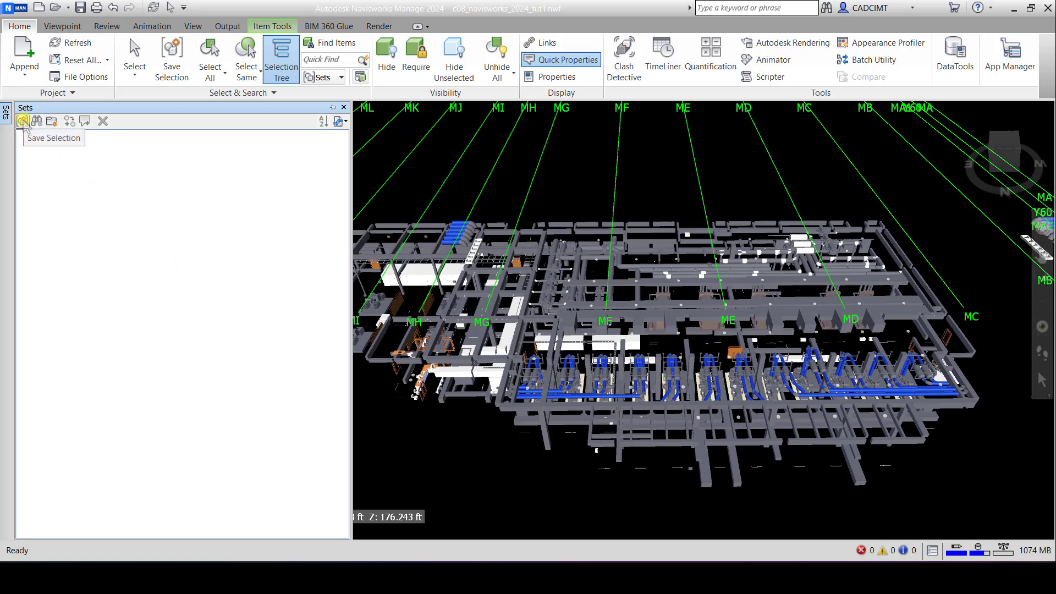
click(22, 121)
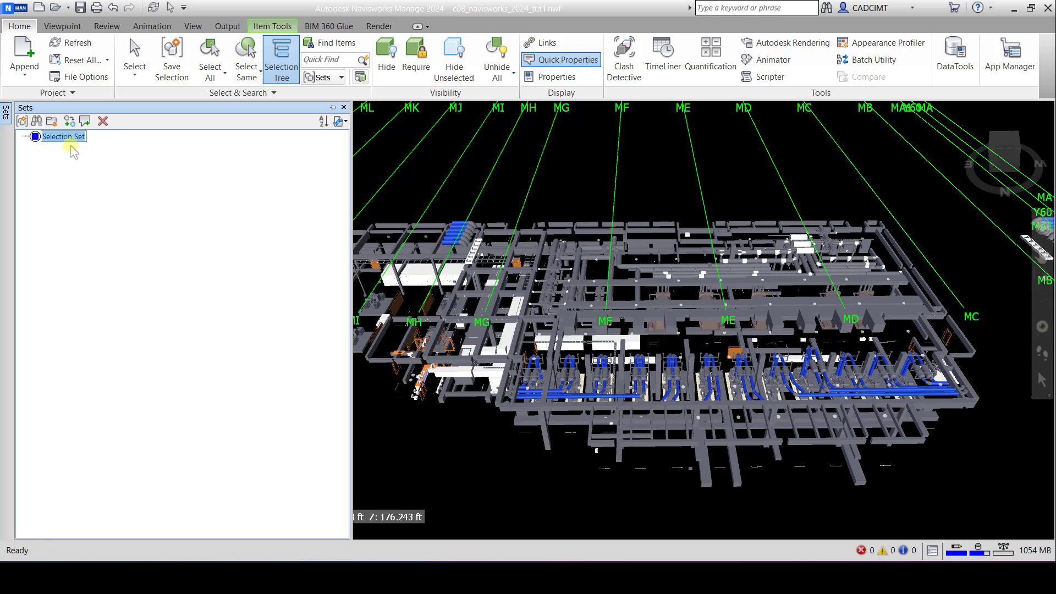
key(BackSpace)
key(Return)
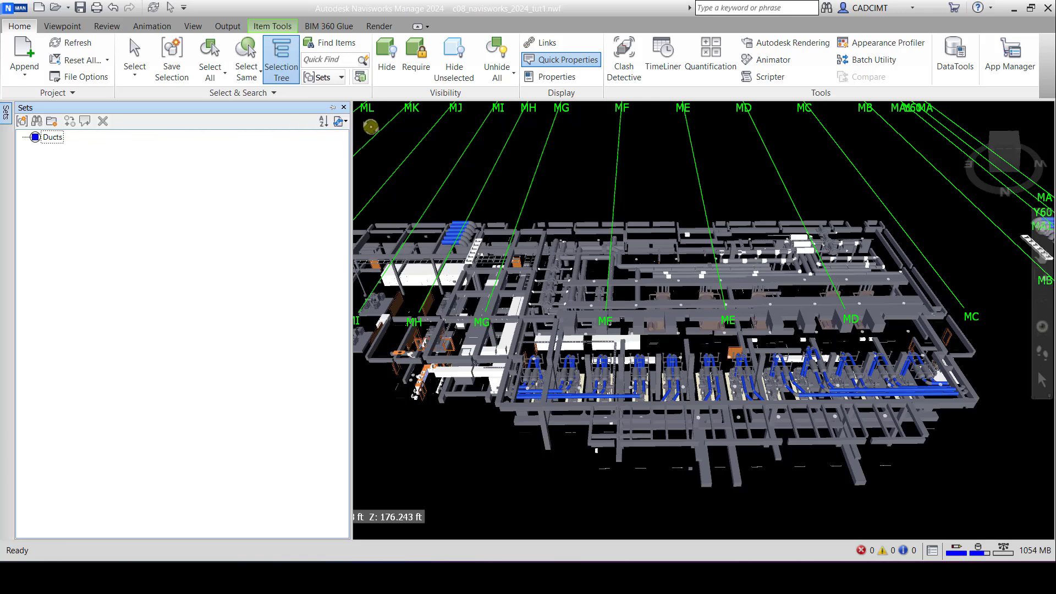
click(370, 126)
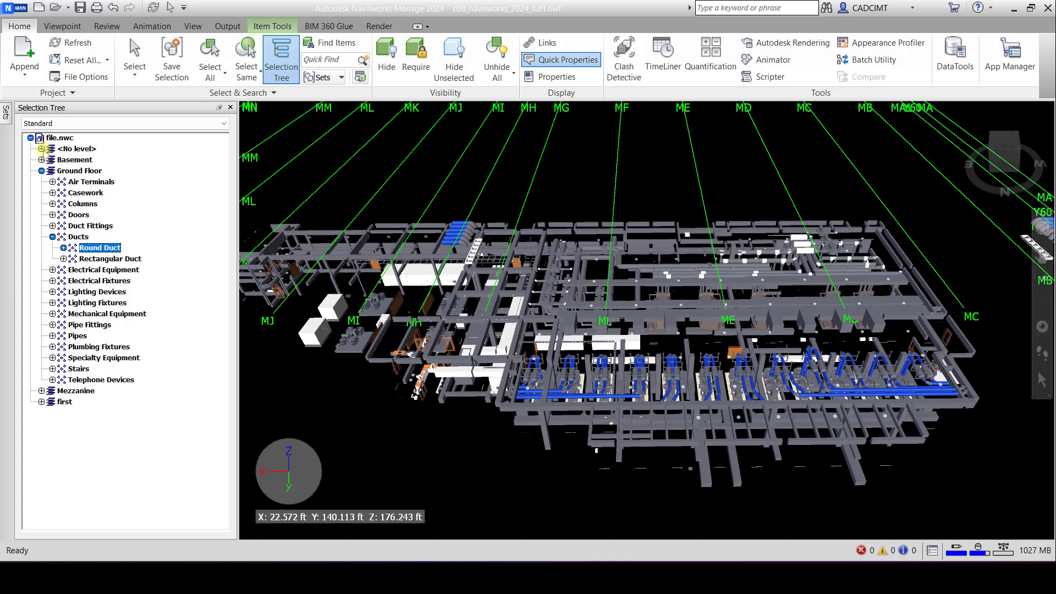
Step: Select Structural Framing under <No level> and save it as a selection set named Beams
click(41, 148)
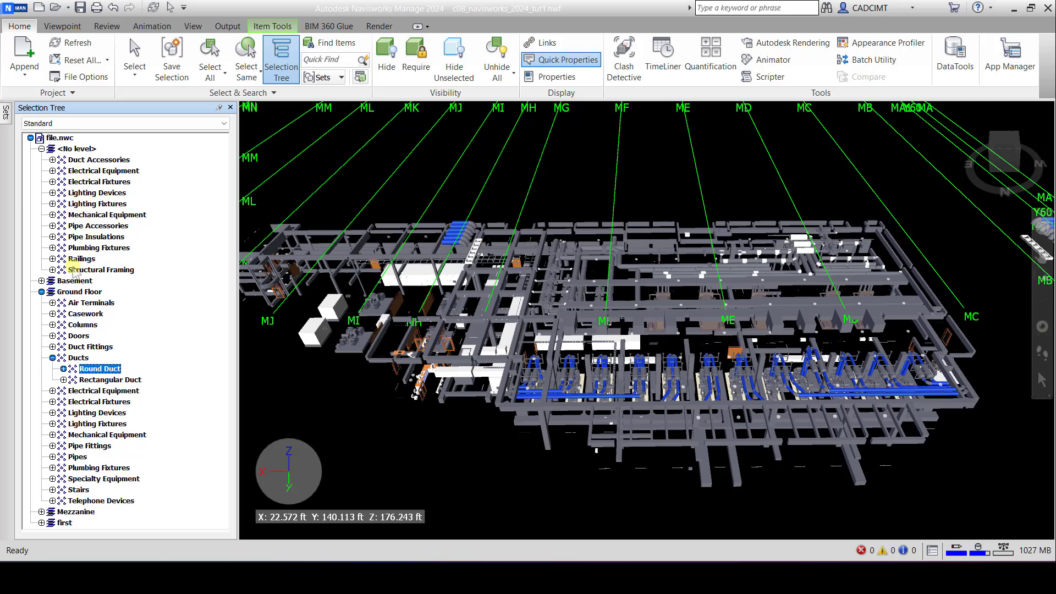
click(86, 270)
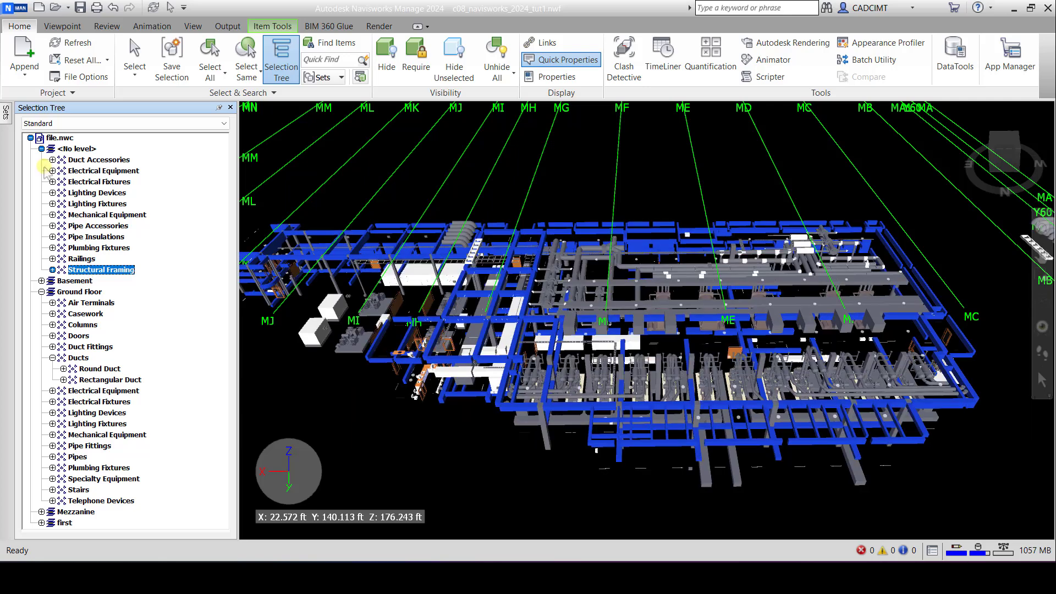
click(6, 117)
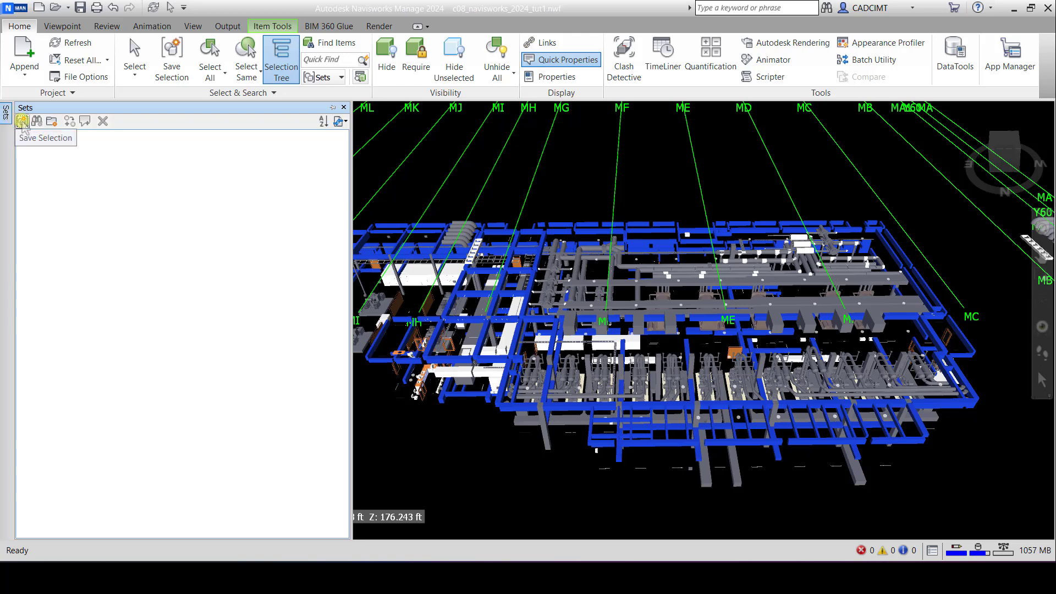
click(22, 122)
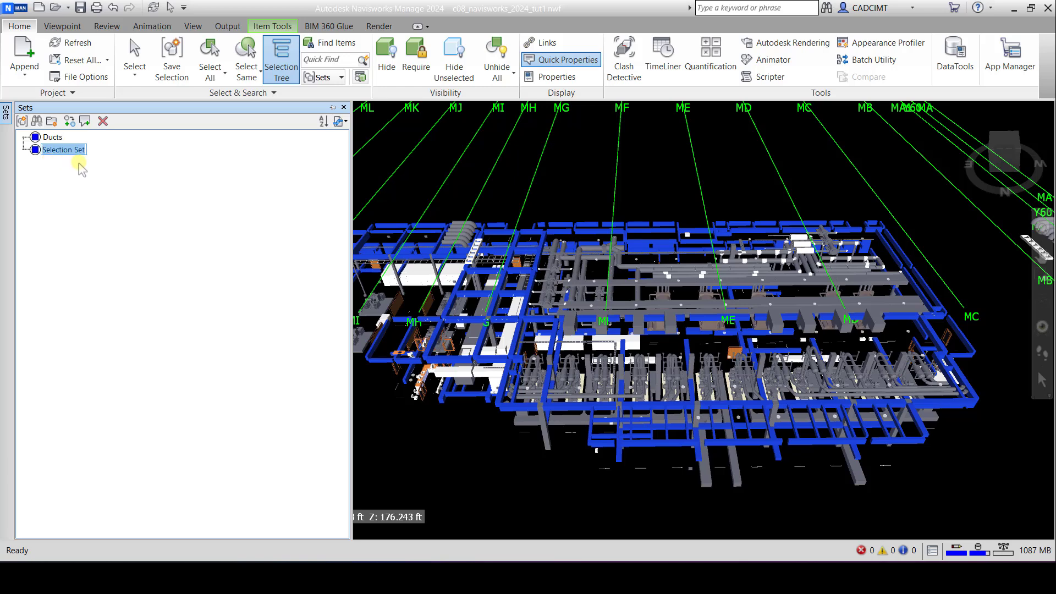
key(BackSpace)
click(80, 168)
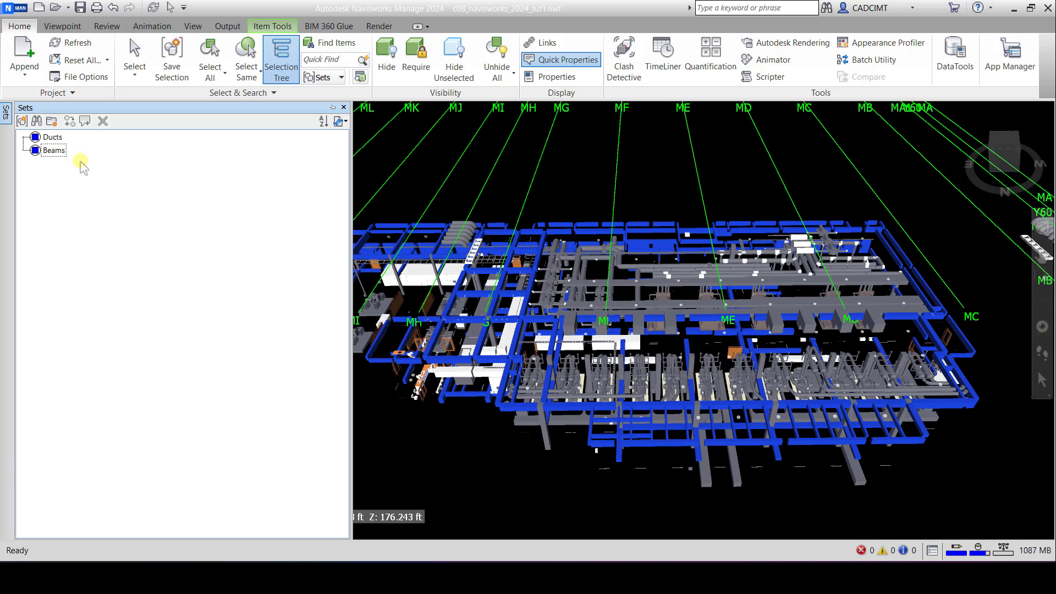
click(28, 27)
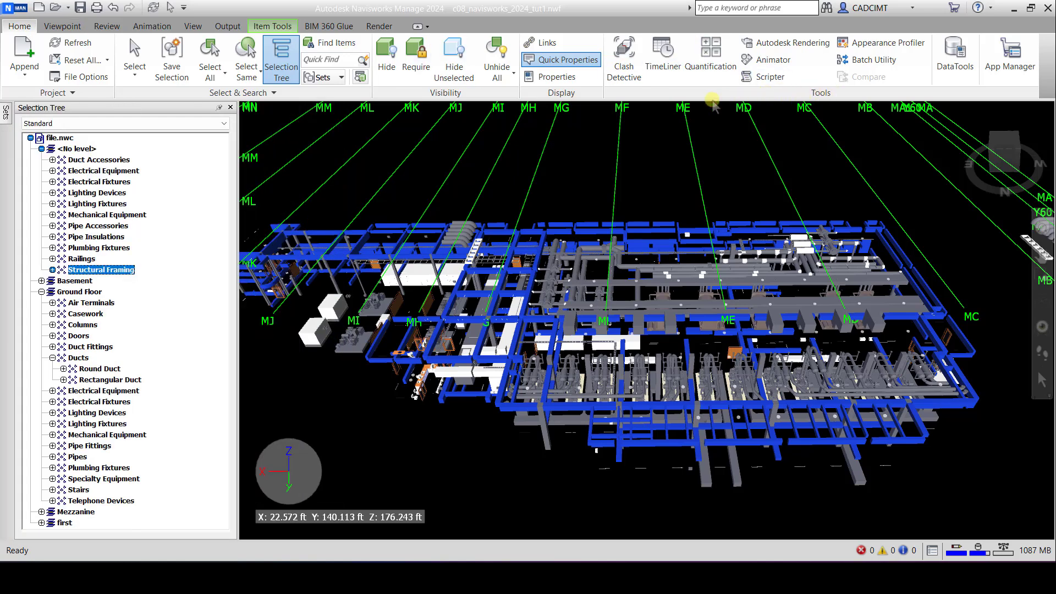
Step: Add a new clash test in Clash Detective and name it Ducts vs Beams
click(624, 72)
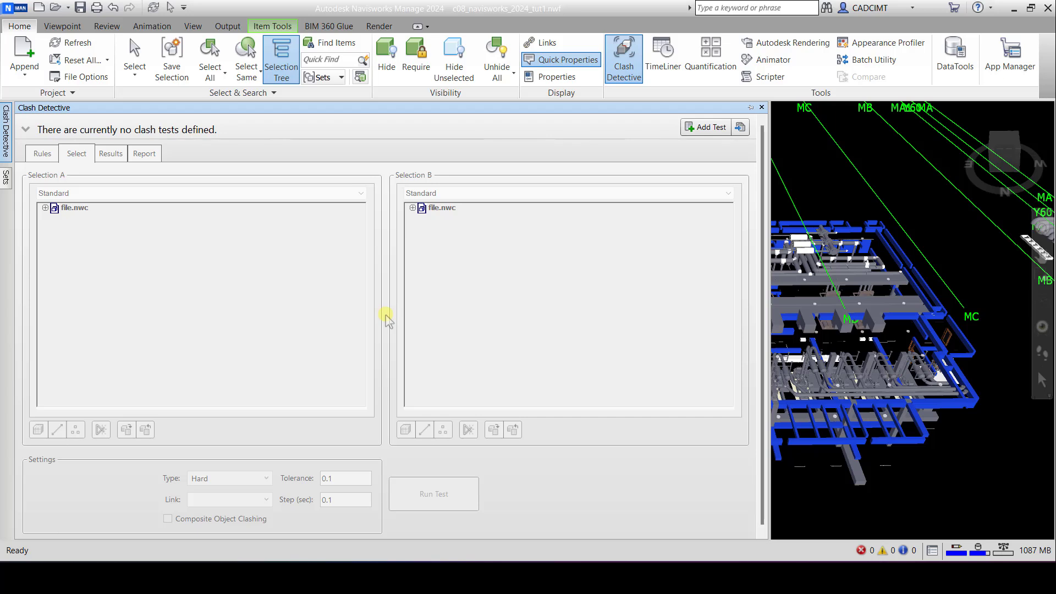
click(706, 127)
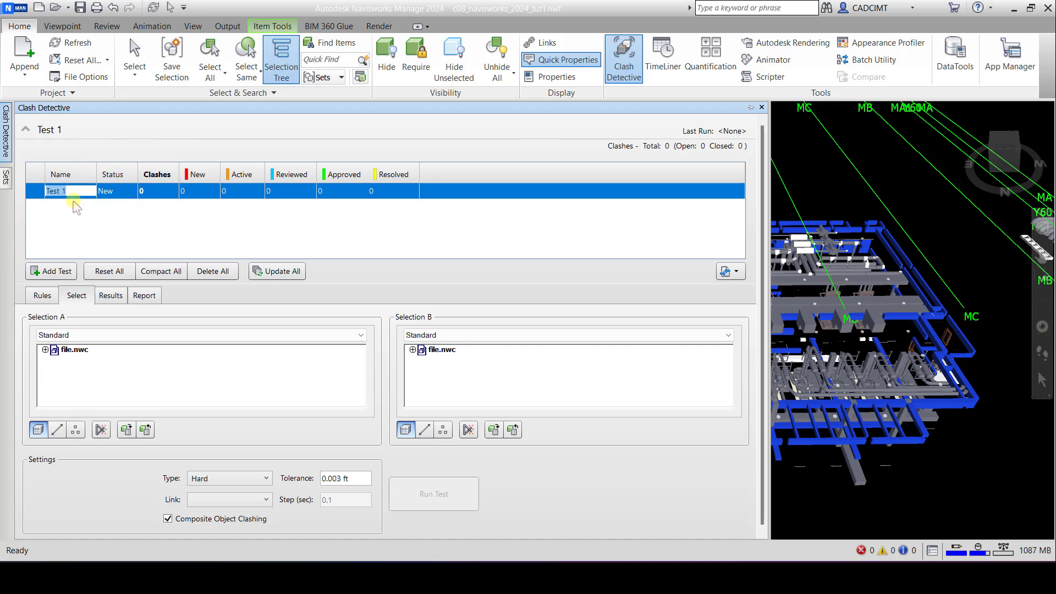
key(BackSpace)
text(Ducts vs Beams)
key(Return)
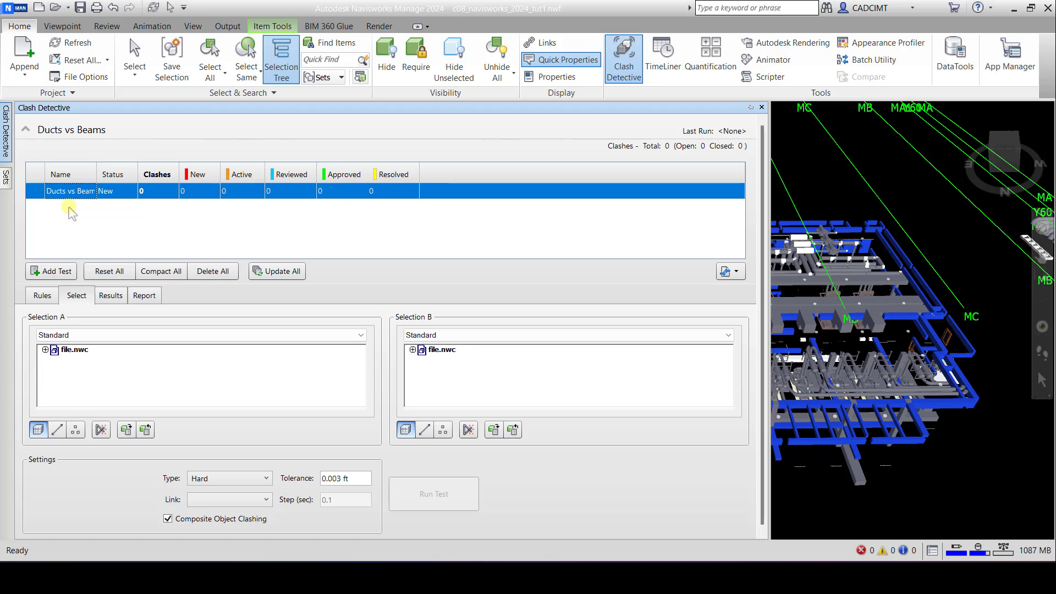
Step: List both clash selections by Sets, choosing Ducts for Selection A and Beams for Selection B
click(76, 296)
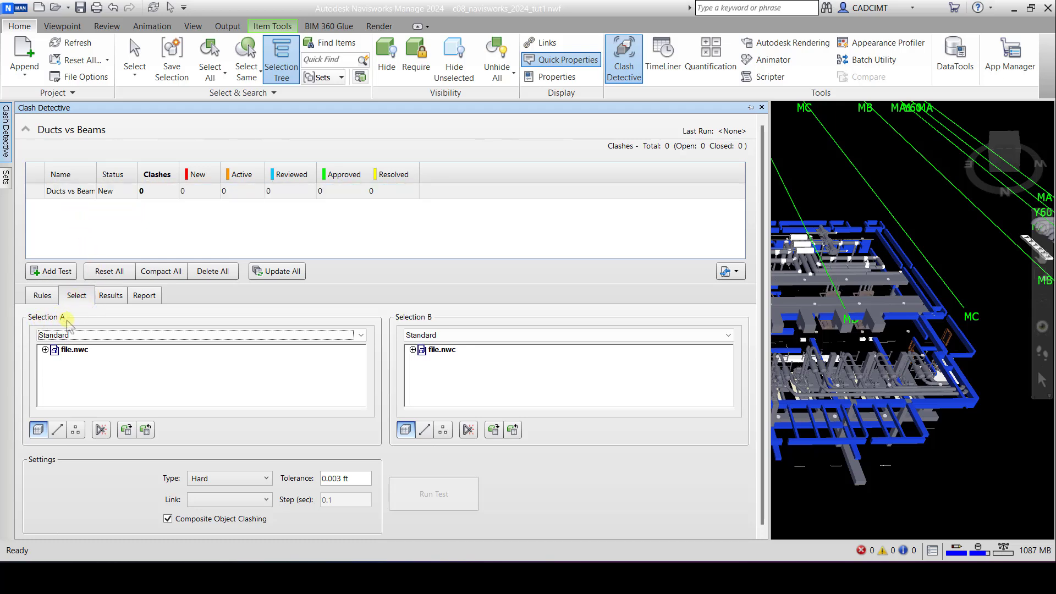
click(73, 335)
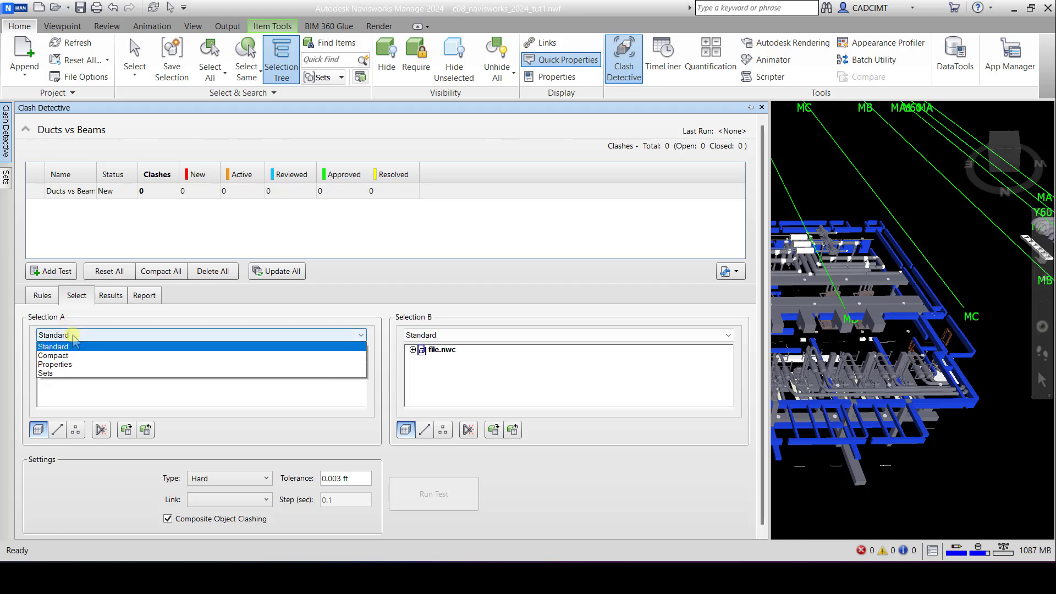
click(55, 374)
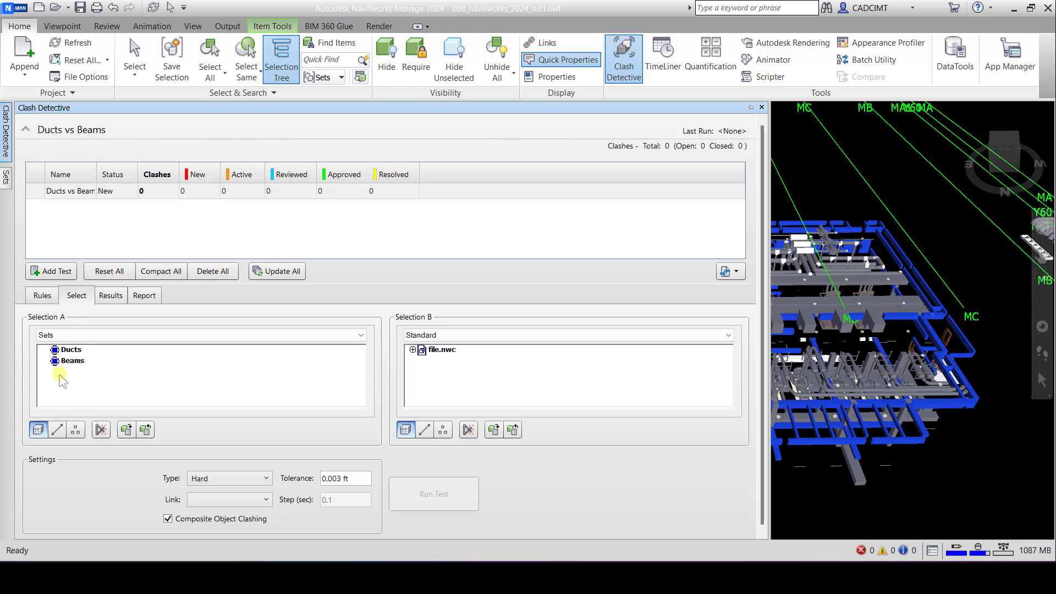
click(429, 334)
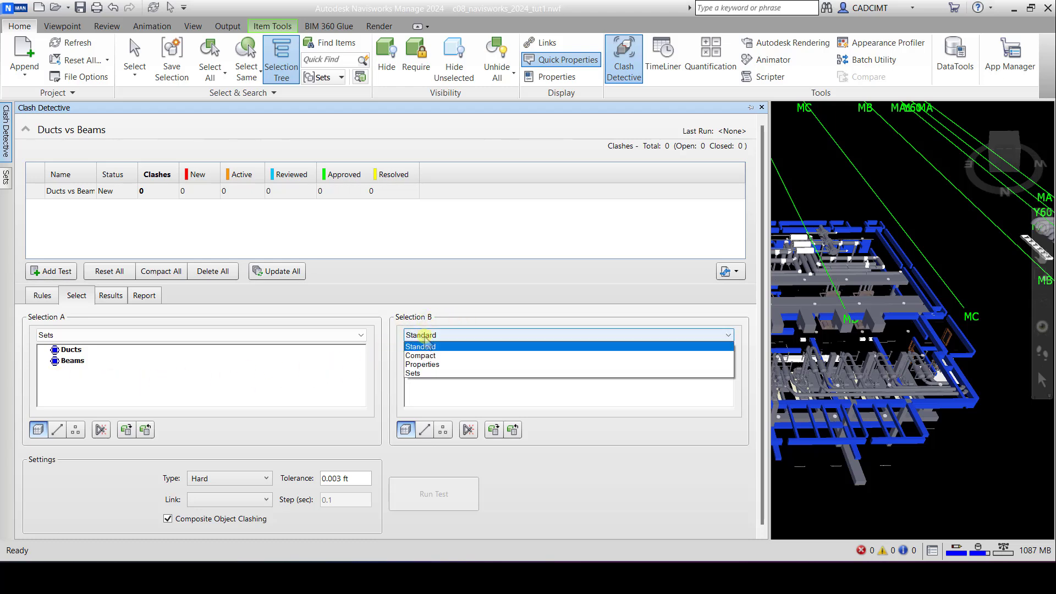
click(429, 374)
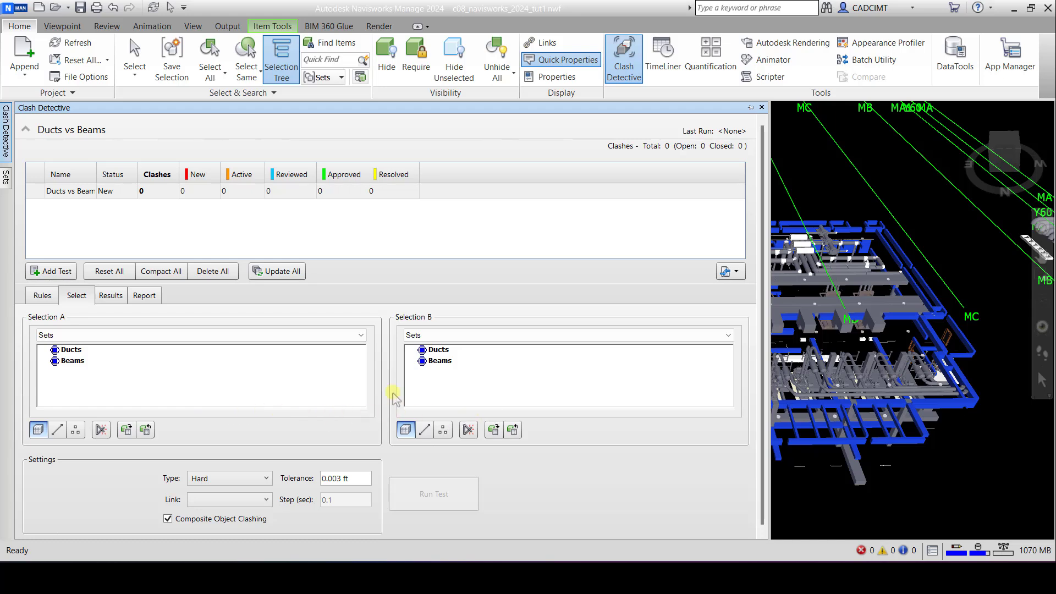
click(71, 349)
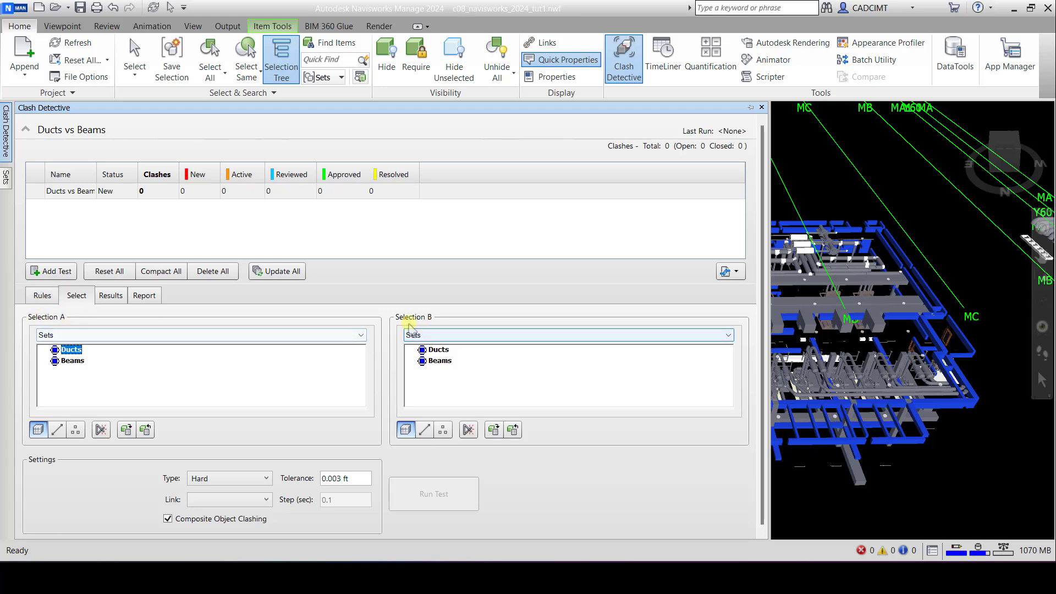
click(439, 362)
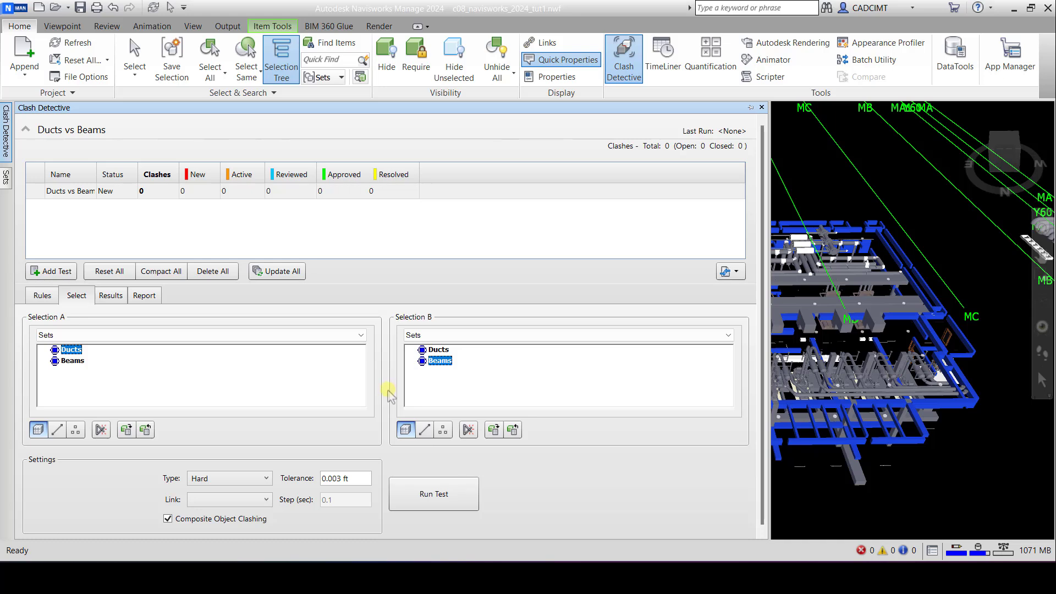
Step: Check the Ducts vs Beams rules, keep the clash type as Hard, and run the test
click(49, 299)
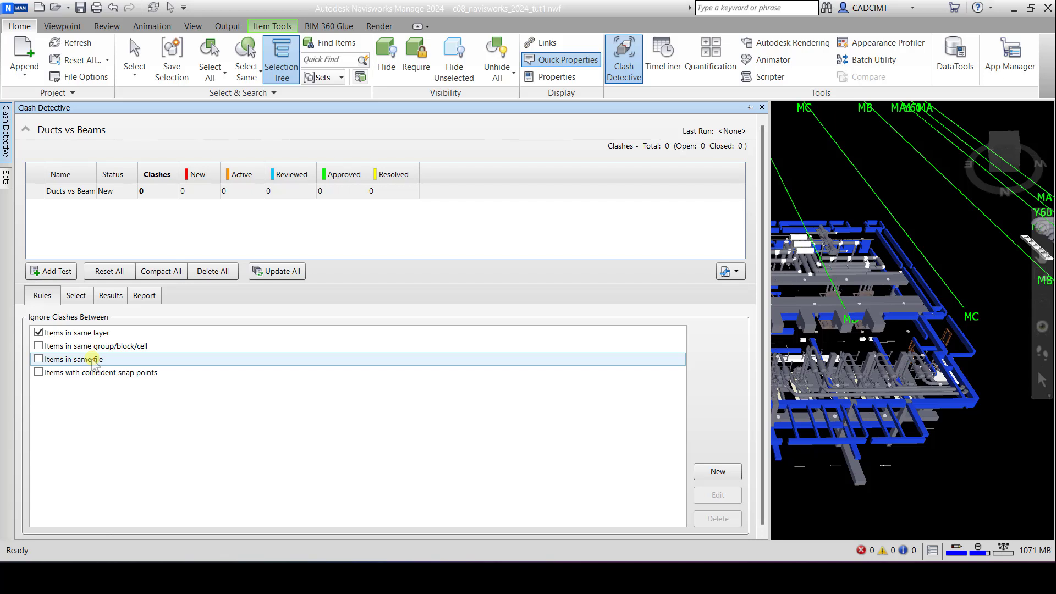
click(77, 296)
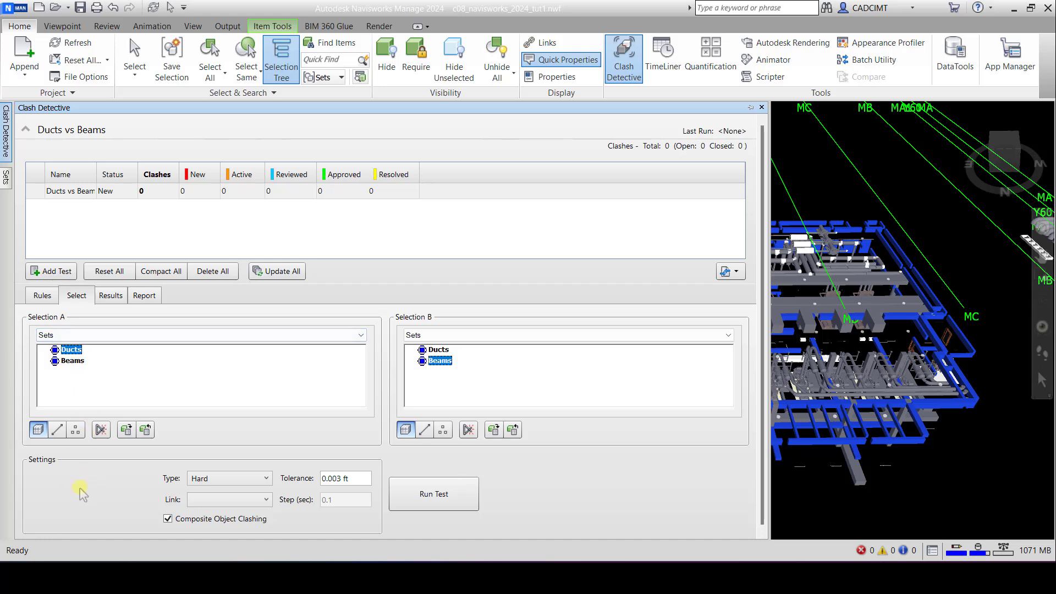
click(237, 484)
click(235, 491)
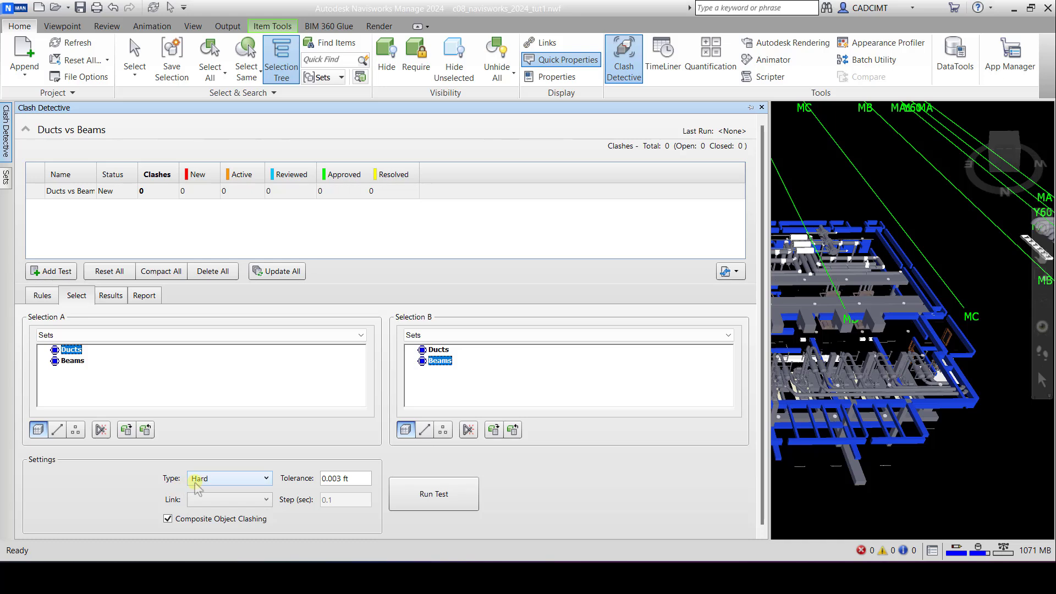
click(434, 498)
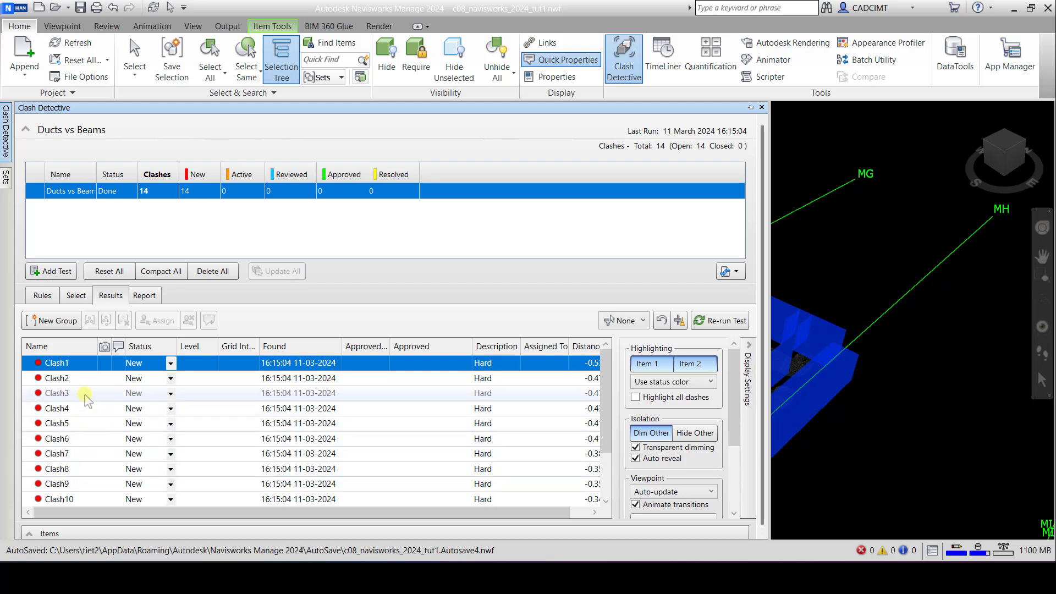
scroll(106, 474, down, 2)
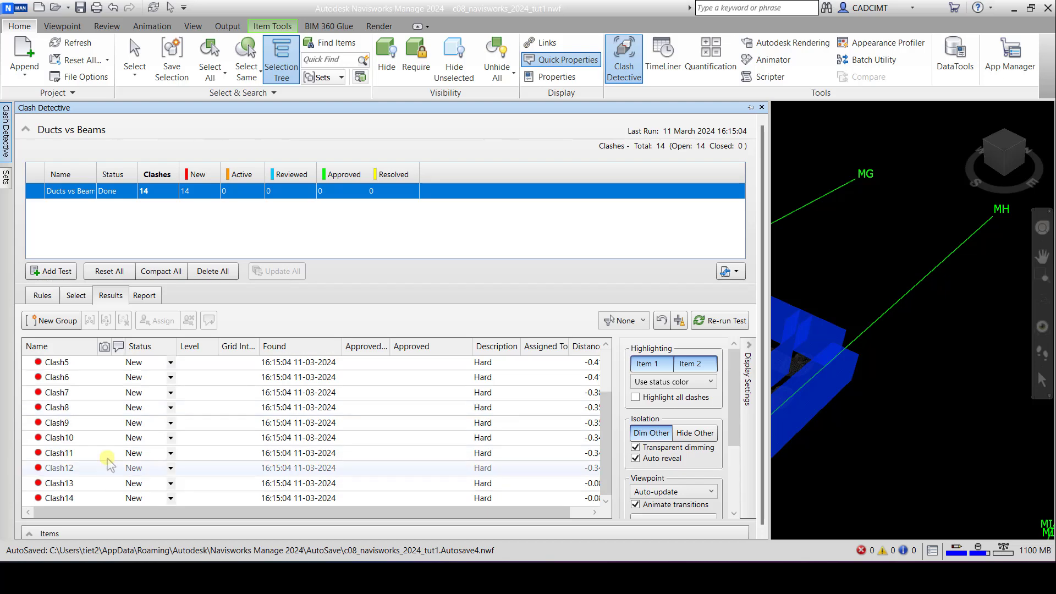
click(80, 199)
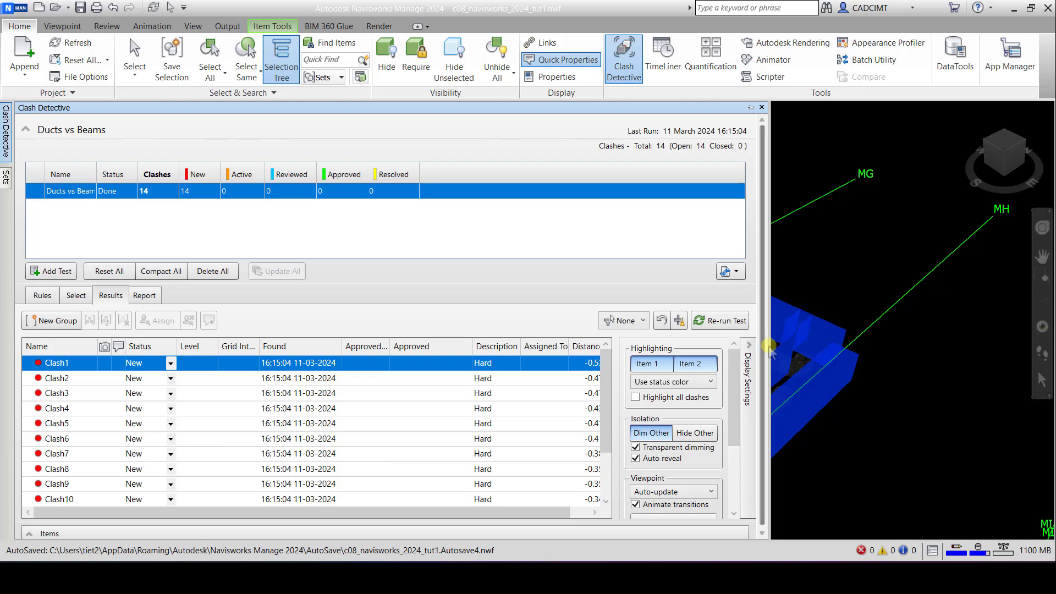
Step: Widen the Clash Detective window and choose Auto-update as the viewpoint behavior for the clash results
drag(767, 349, 915, 395)
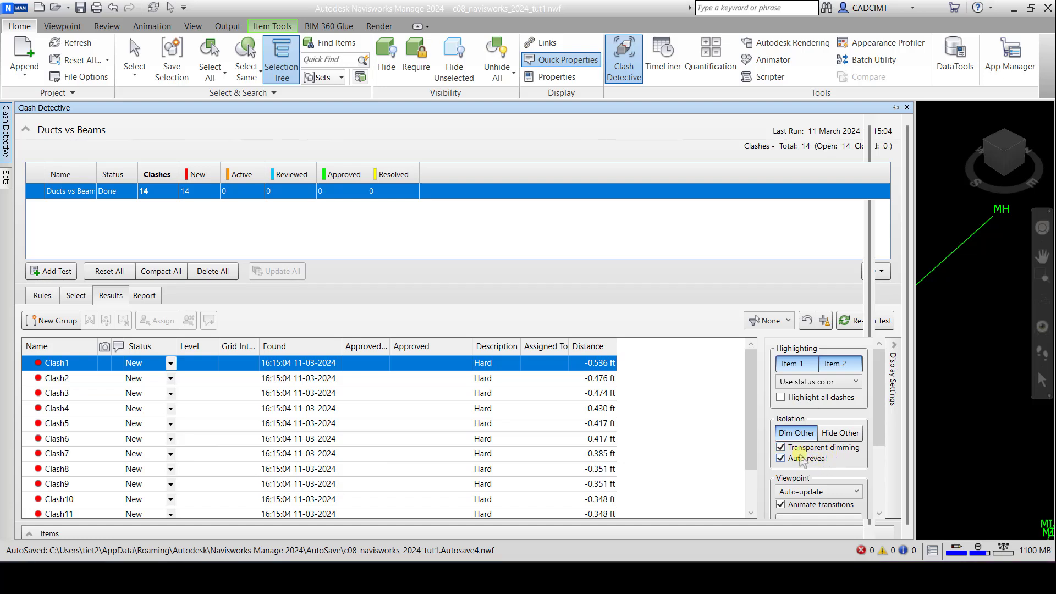
scroll(816, 459, down, 1)
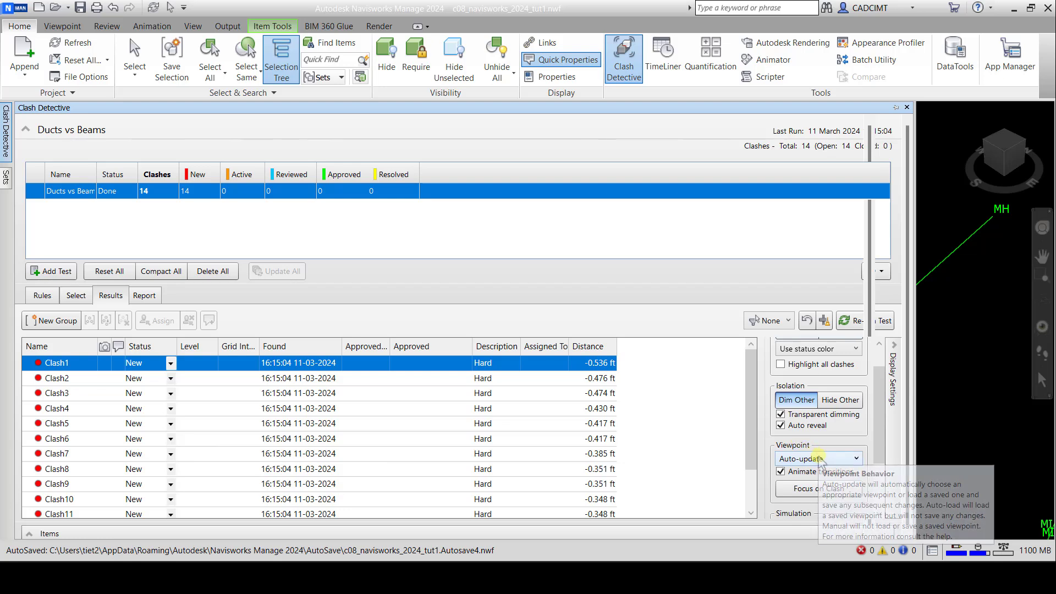
click(818, 460)
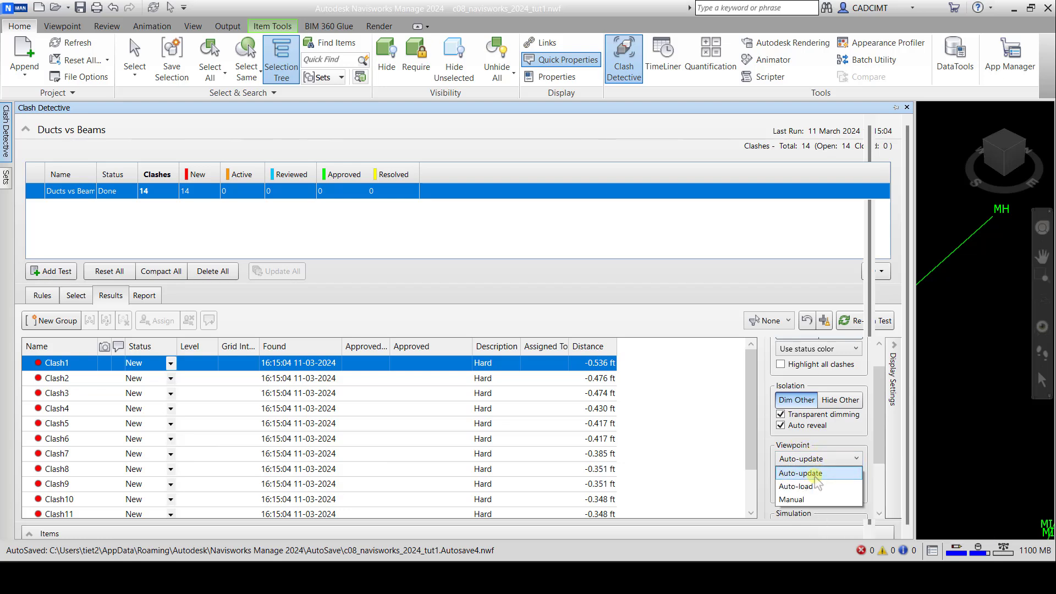
click(813, 474)
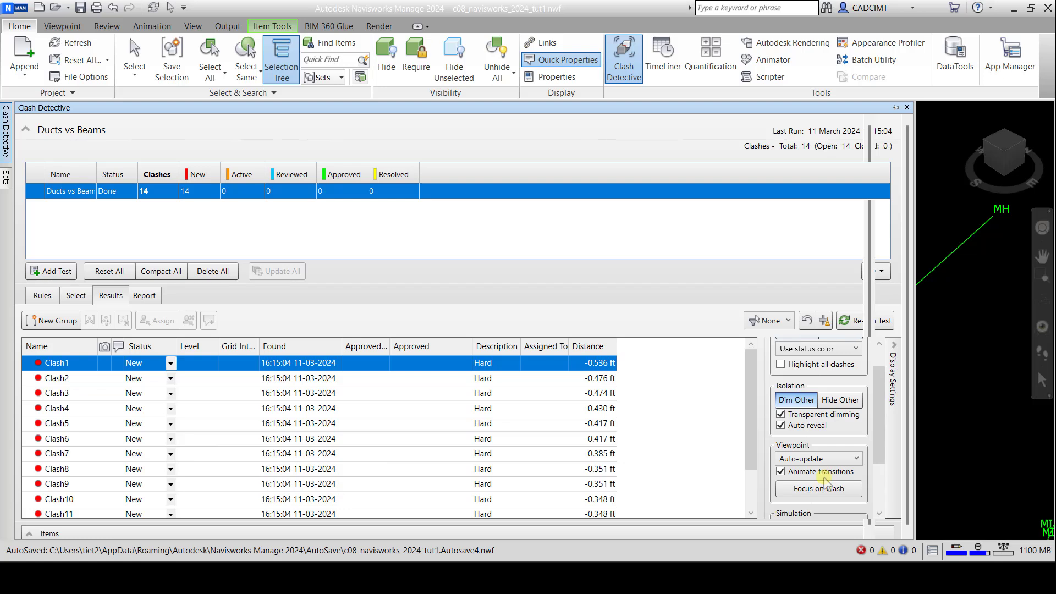
Step: Select Clash1, uncover it in the model view, and set its status to Reviewed
click(65, 369)
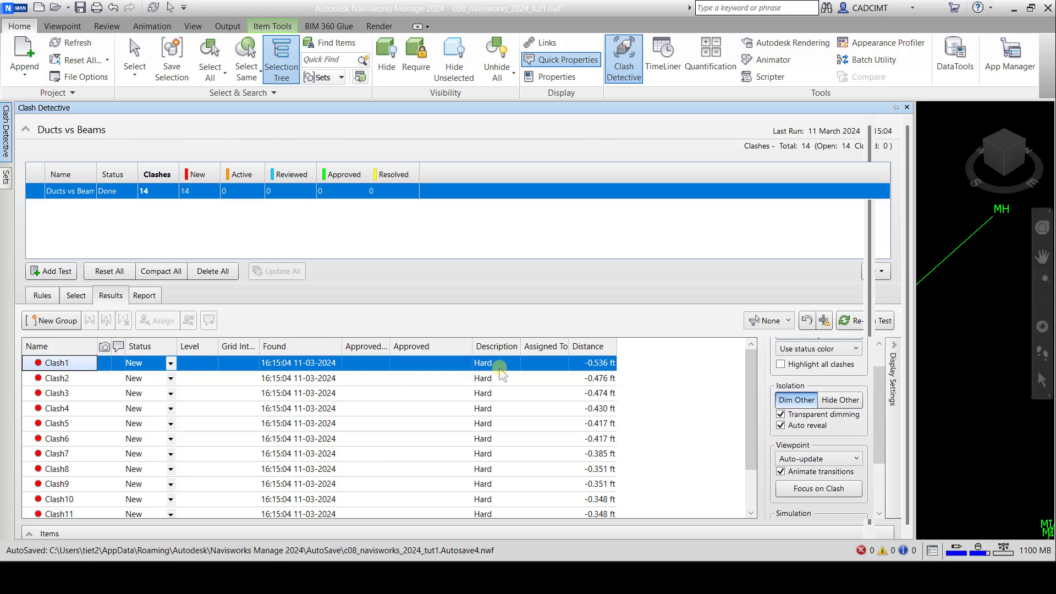
drag(914, 373, 220, 366)
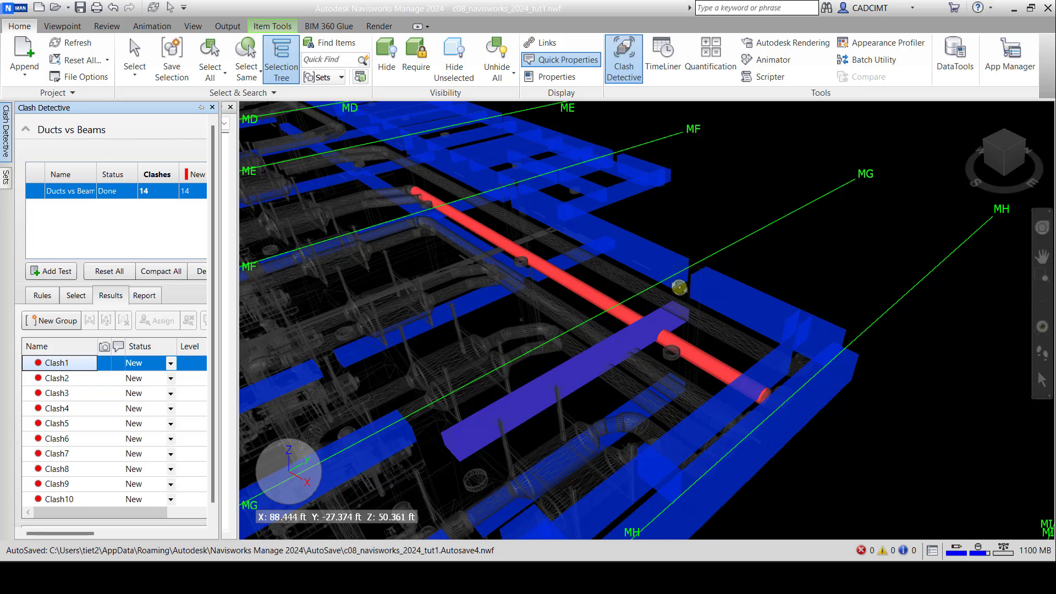
mouse_move(652, 361)
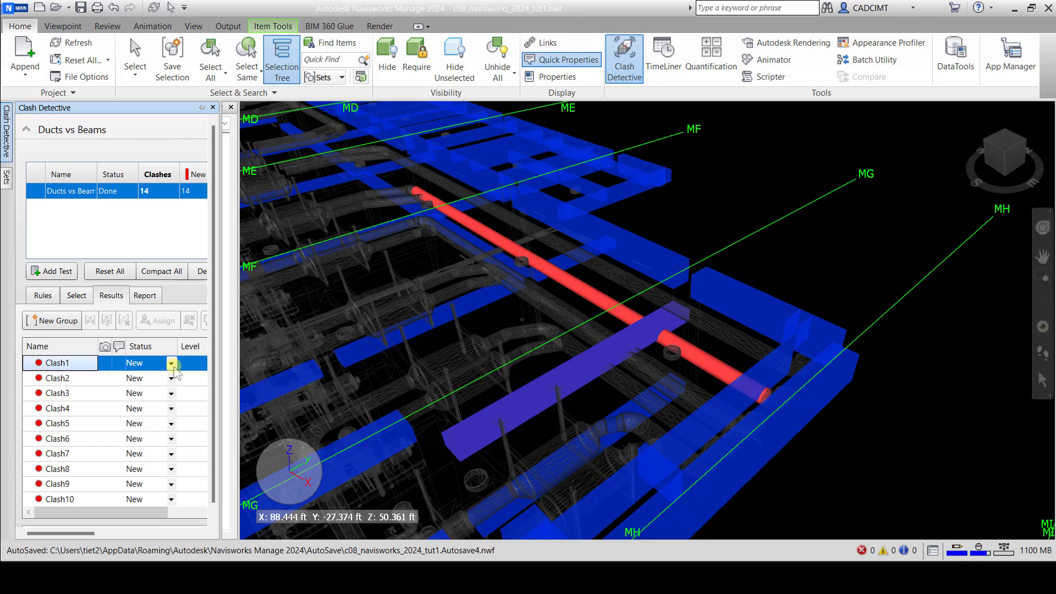
click(150, 363)
click(150, 363)
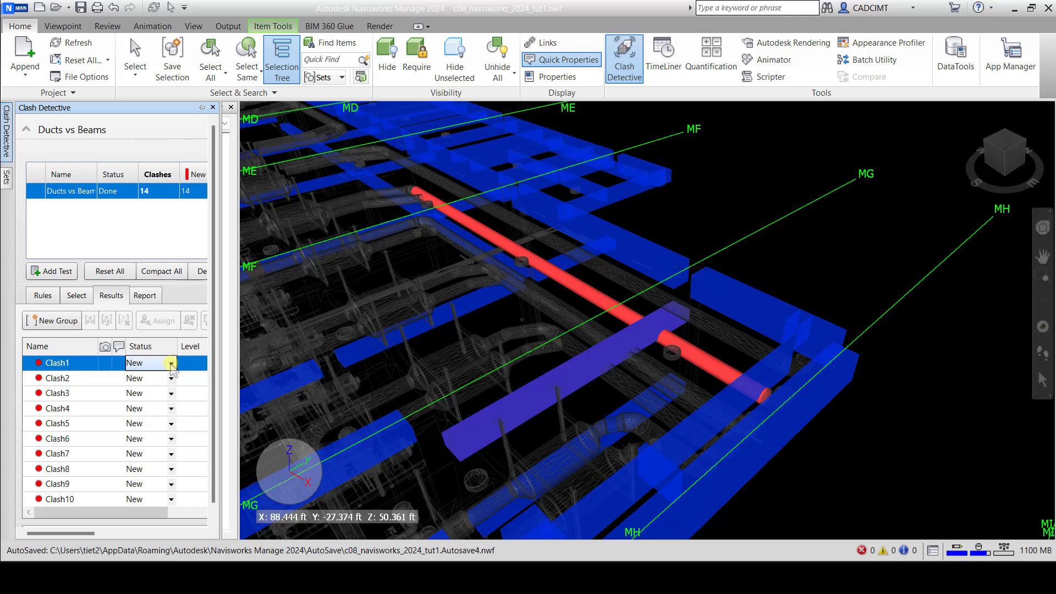
click(172, 364)
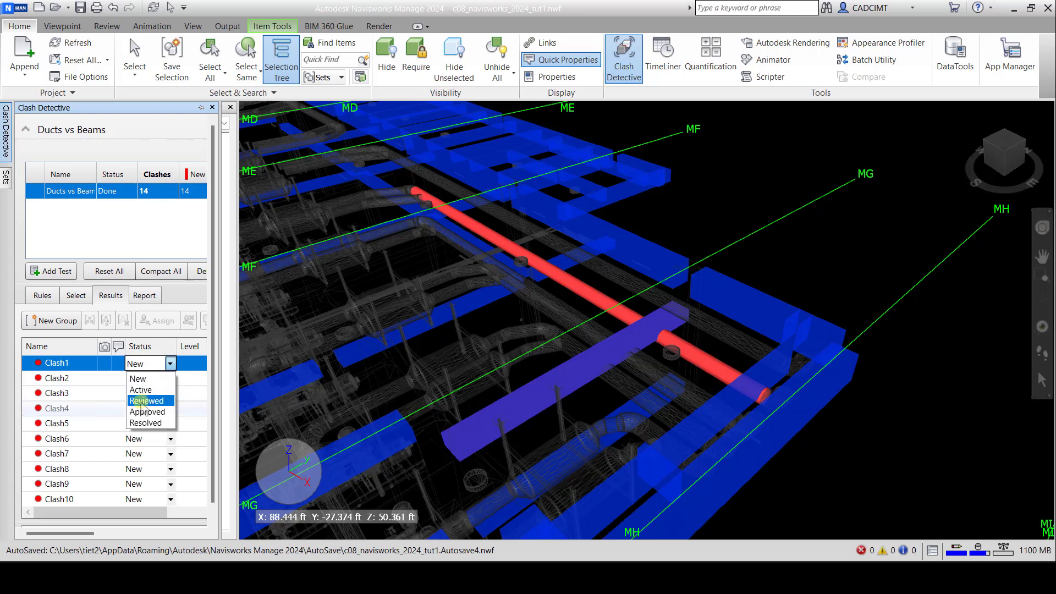
click(144, 401)
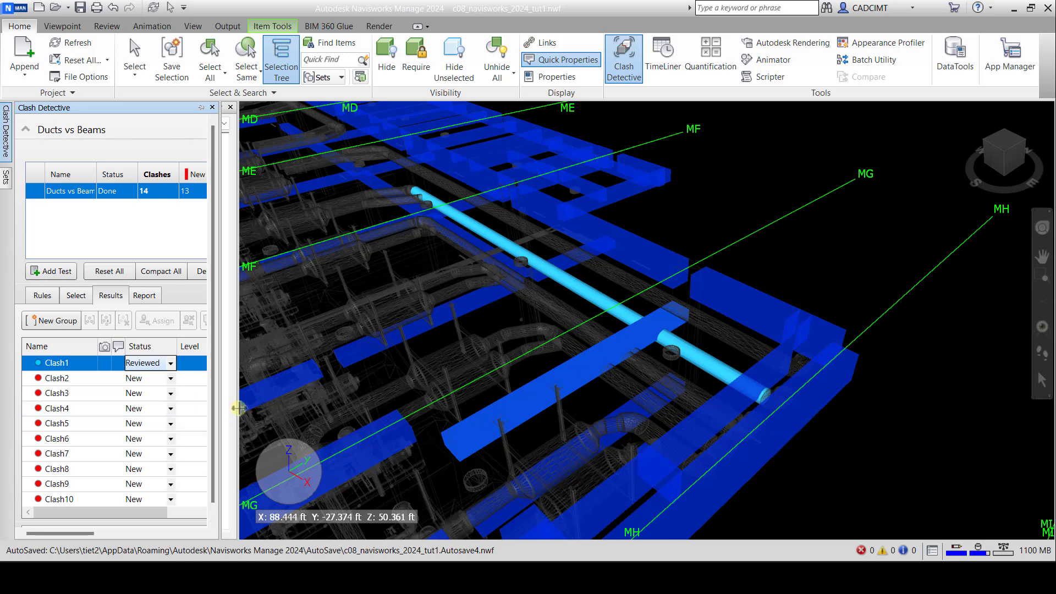
Step: Widen the Clash Detective window again and choose Use status color for highlighting the clashing items
drag(238, 407, 931, 393)
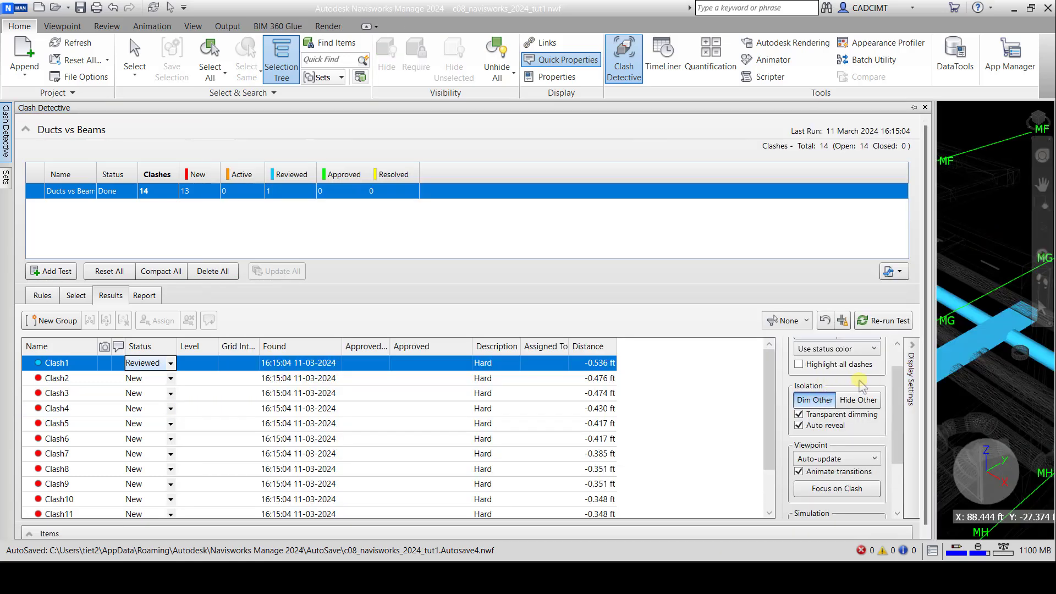
scroll(826, 387, up, 1)
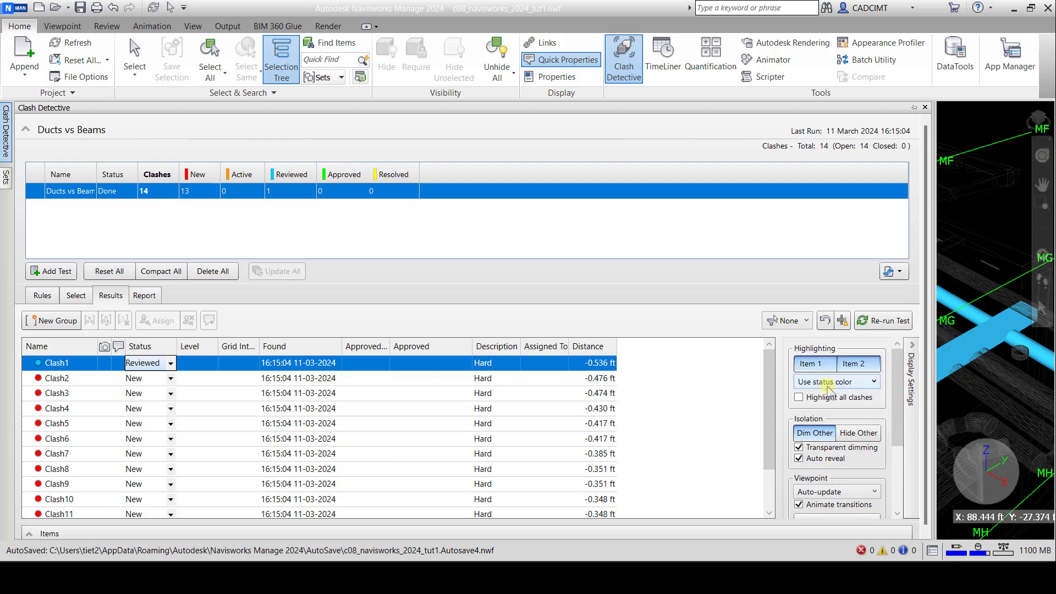
click(827, 386)
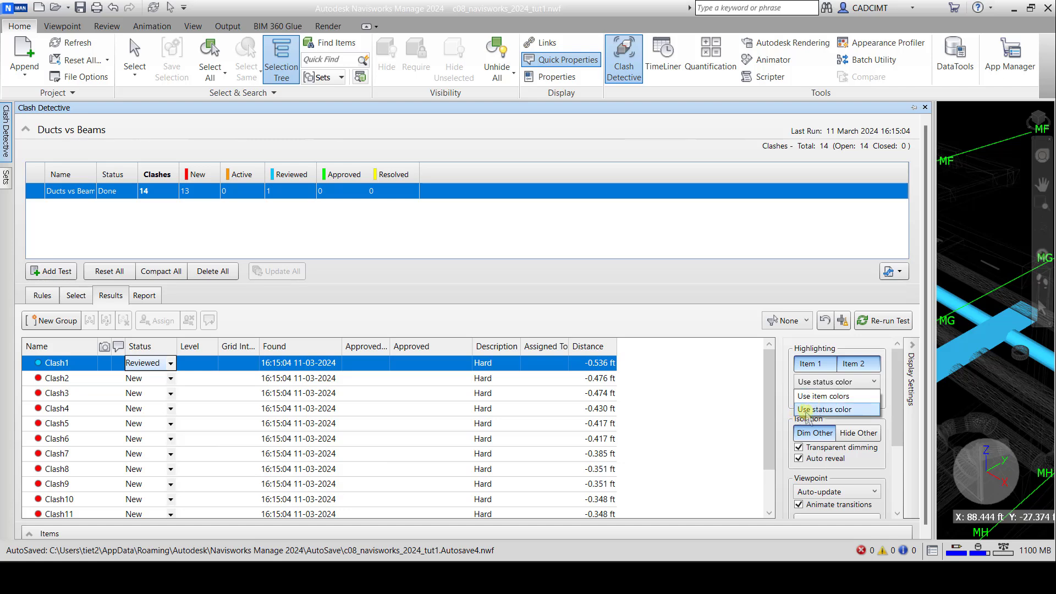
click(835, 414)
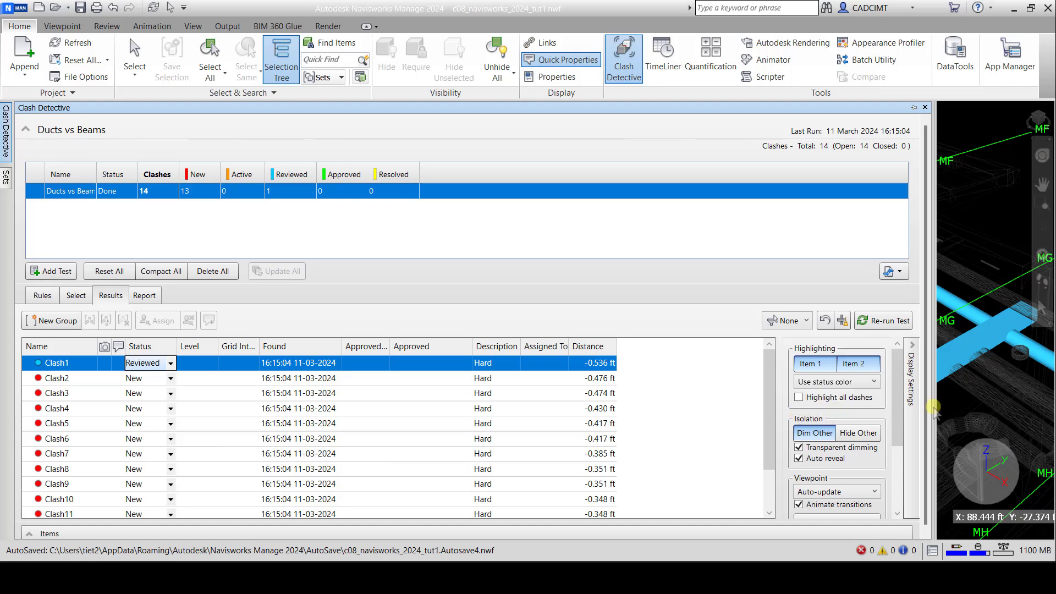
Step: Resize the Clash Detective and Selection Tree windows so the results list and the clashing items can be viewed side by side
drag(933, 409, 392, 386)
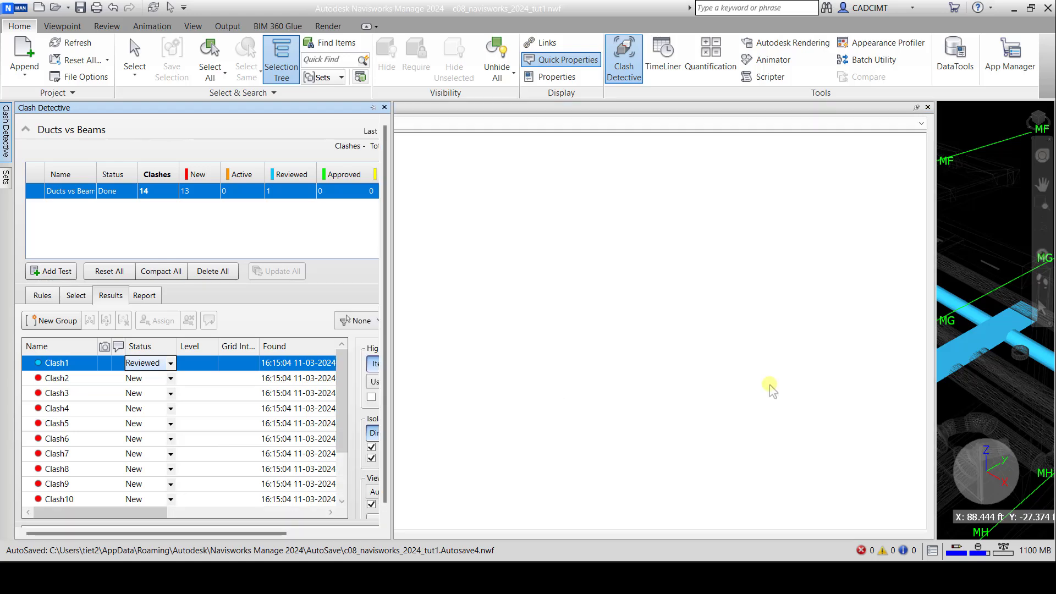
drag(934, 372, 395, 376)
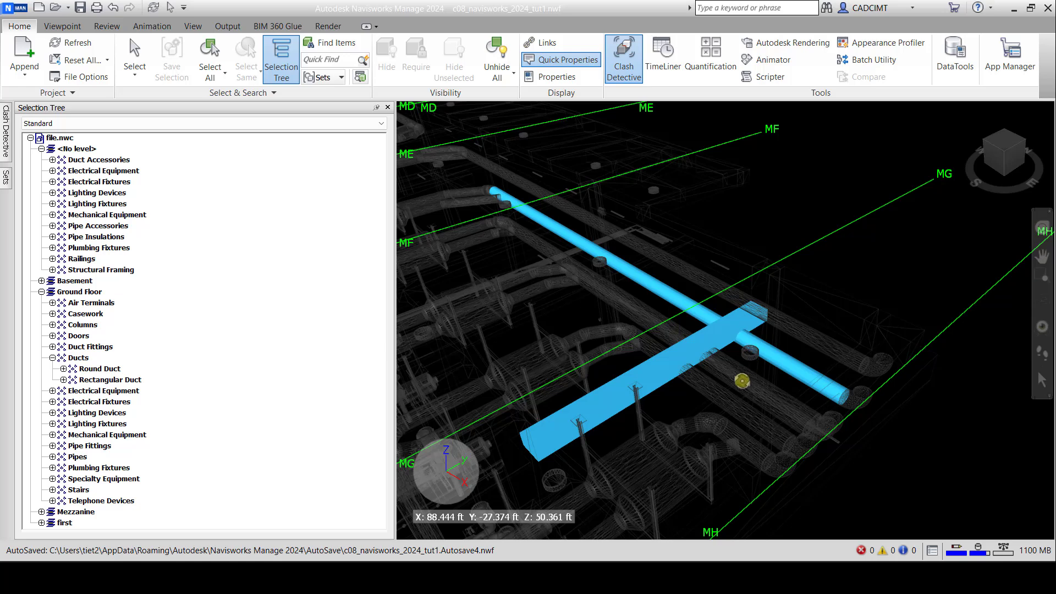
mouse_move(742, 381)
drag(394, 378, 508, 379)
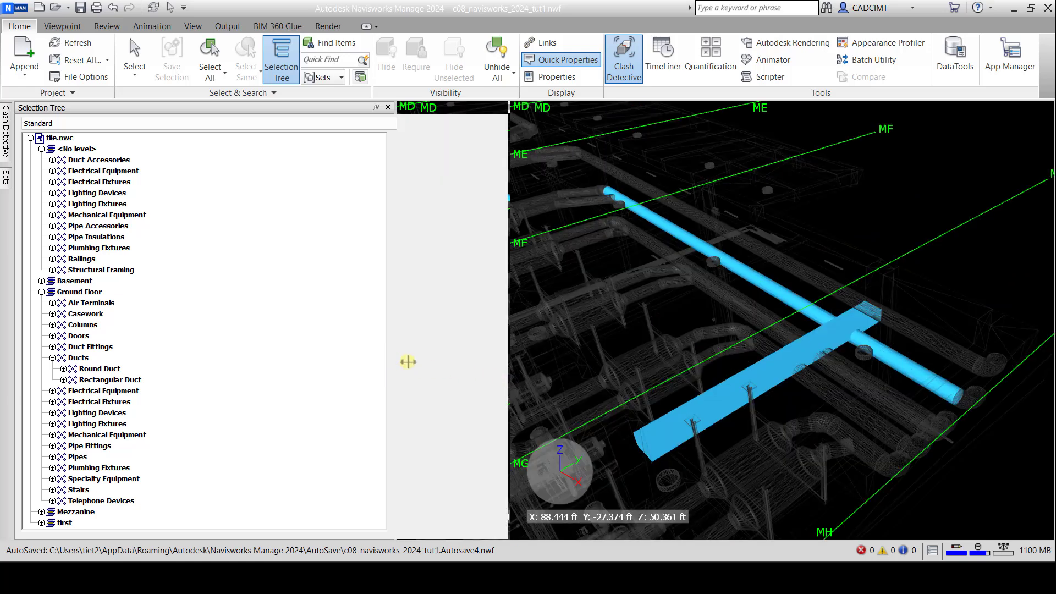
click(6, 130)
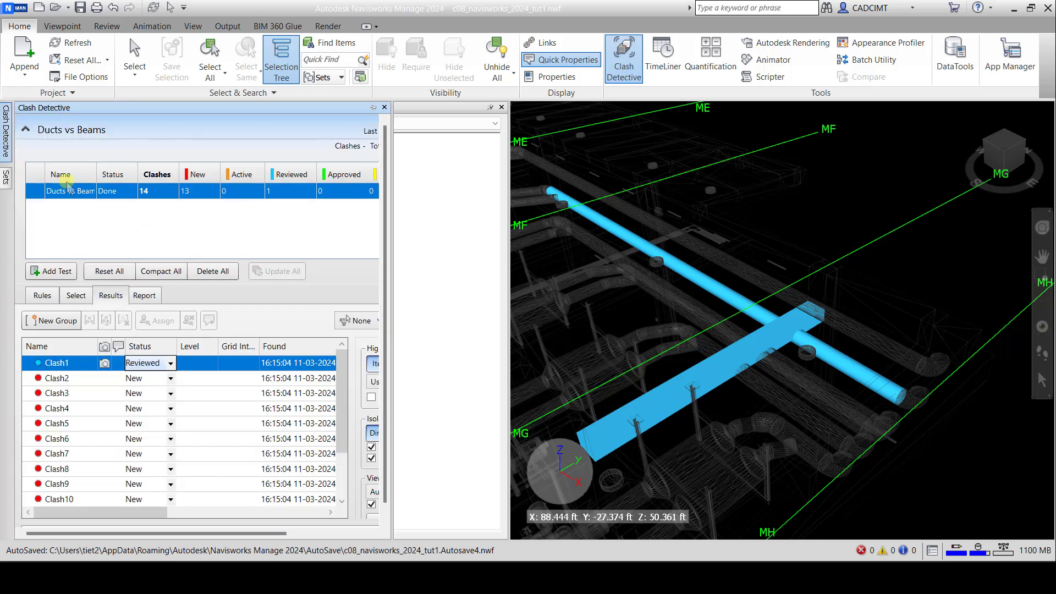
drag(395, 337, 442, 337)
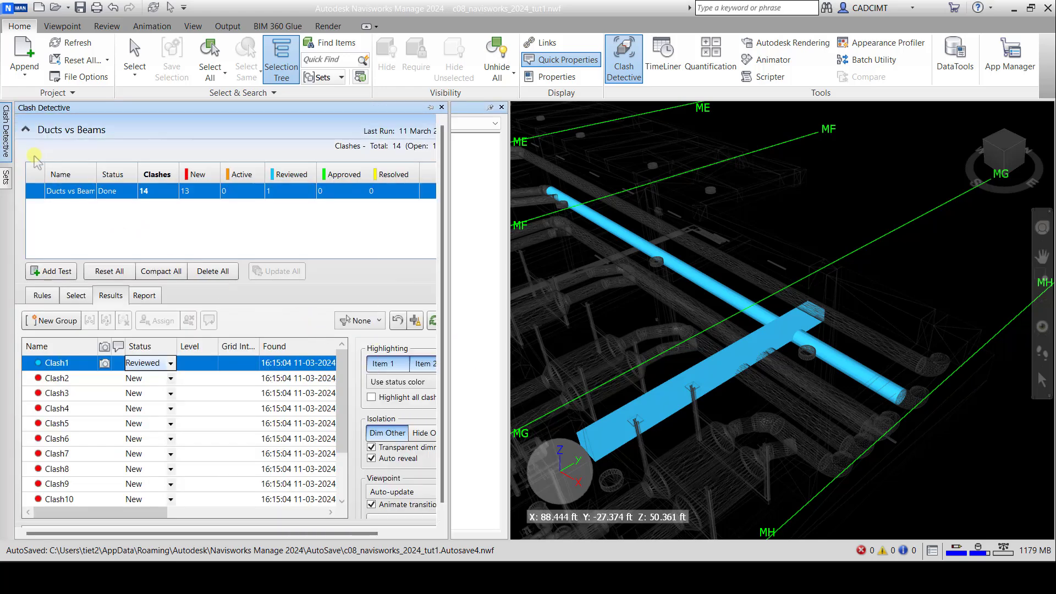
Step: Set the status of Clash2, Clash3 and Clash4 to Reviewed, one after another
click(62, 379)
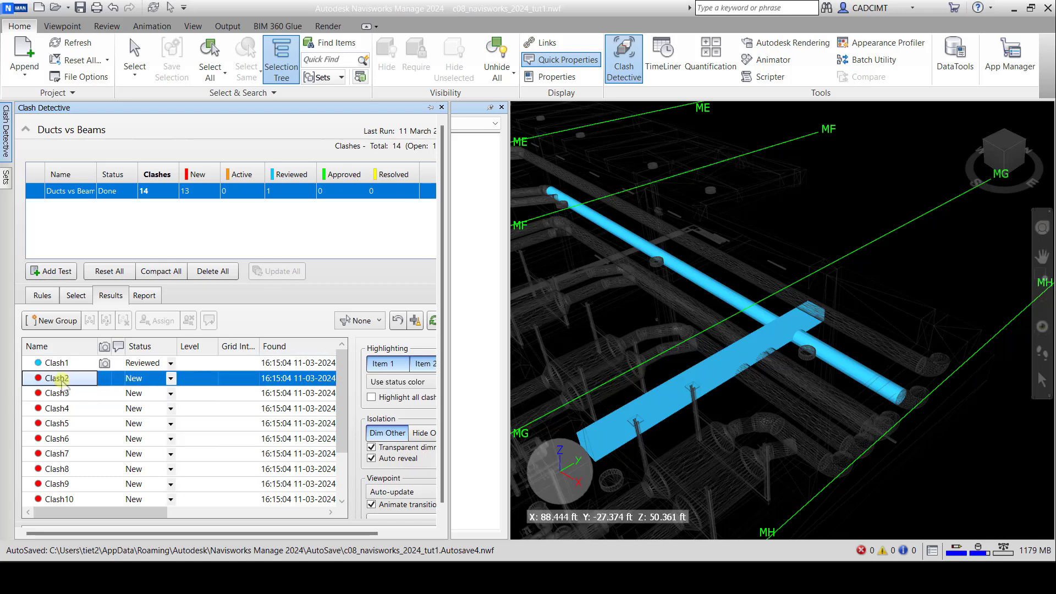
click(167, 379)
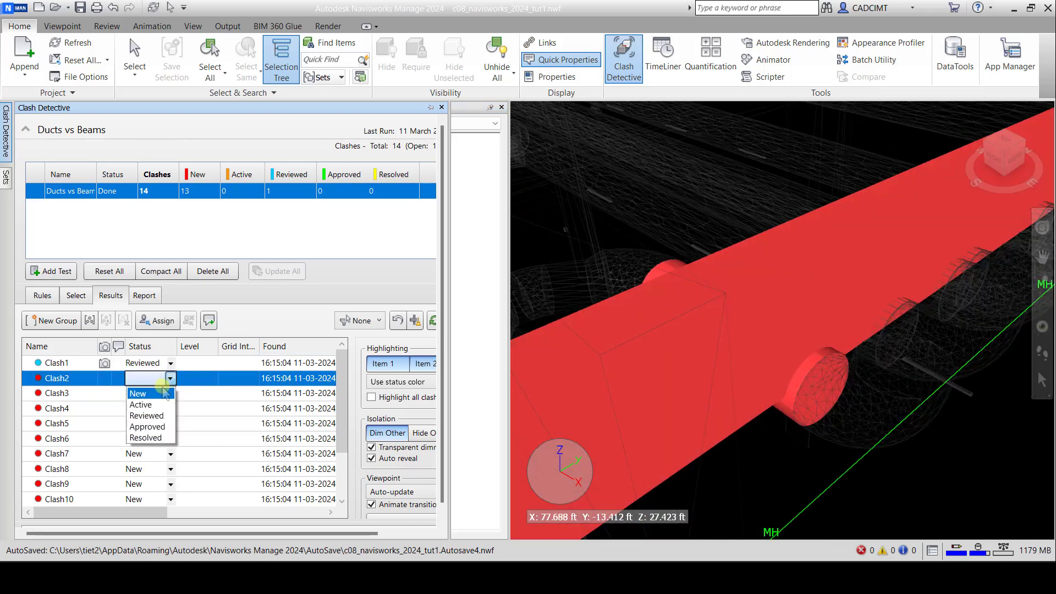
click(147, 417)
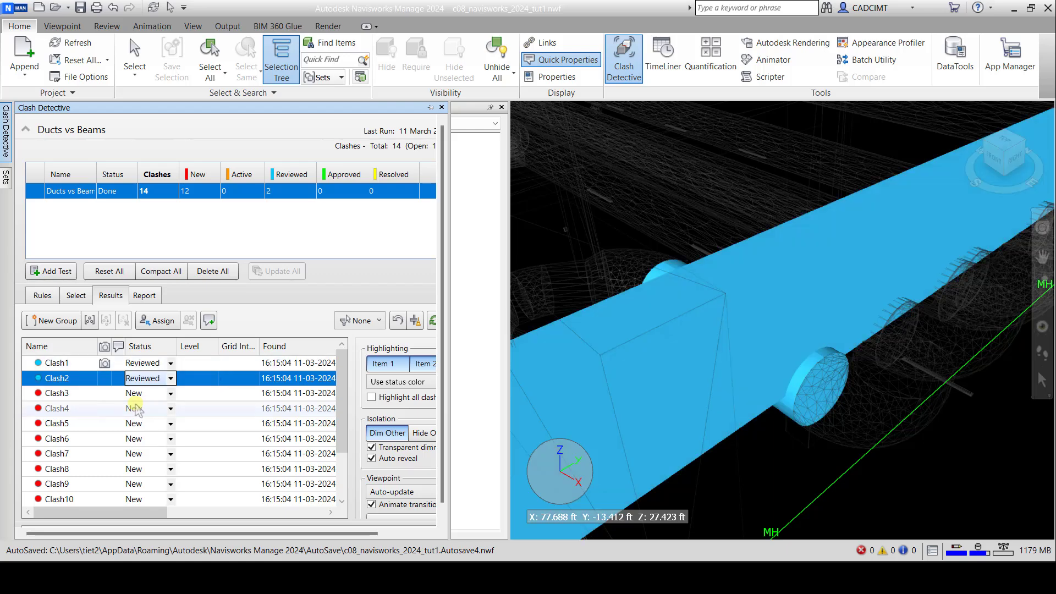
click(81, 393)
click(148, 393)
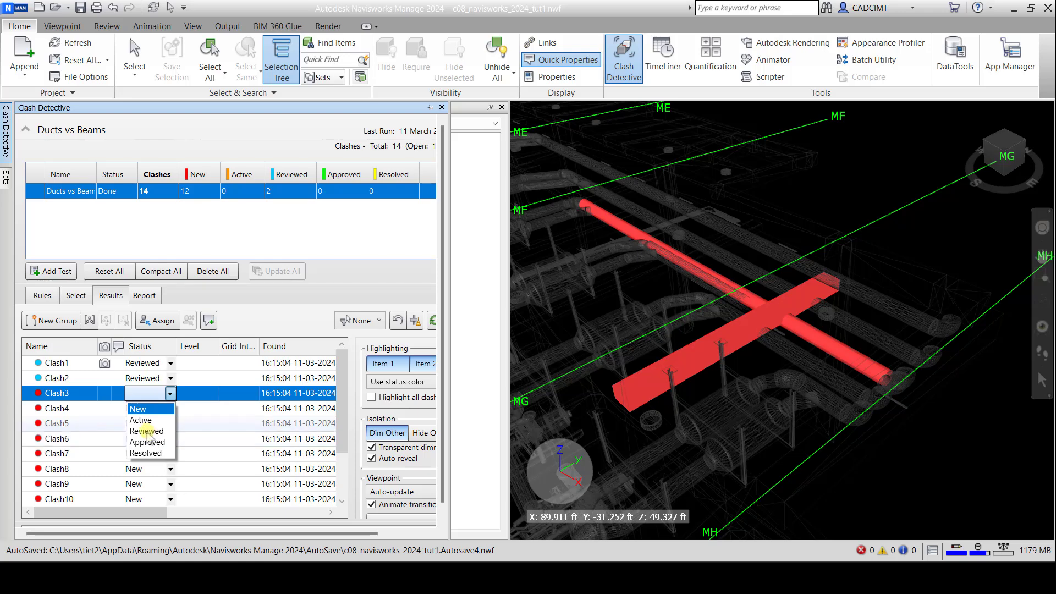
click(147, 431)
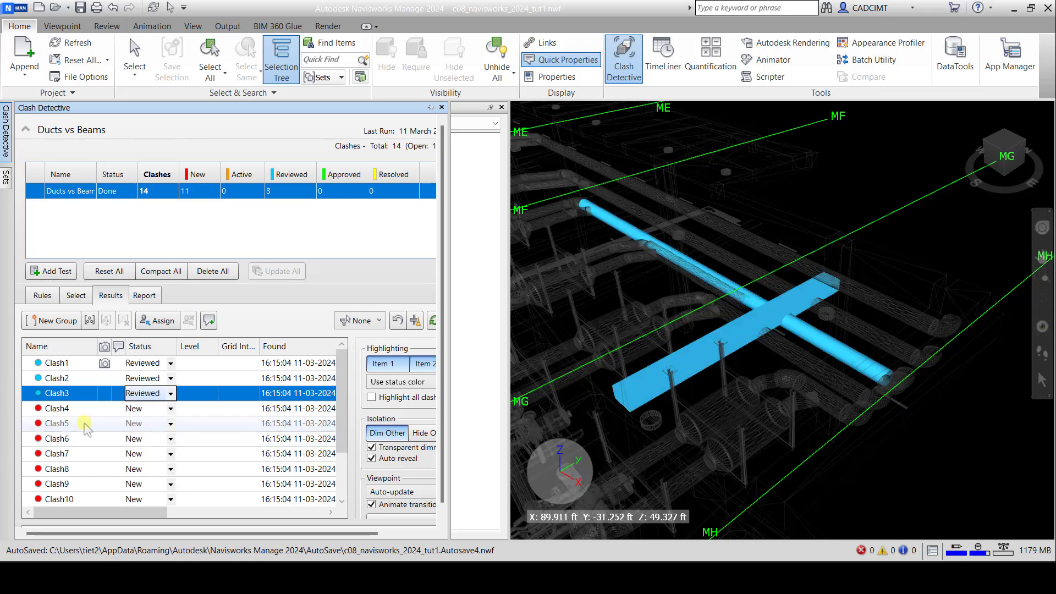
click(70, 408)
click(146, 408)
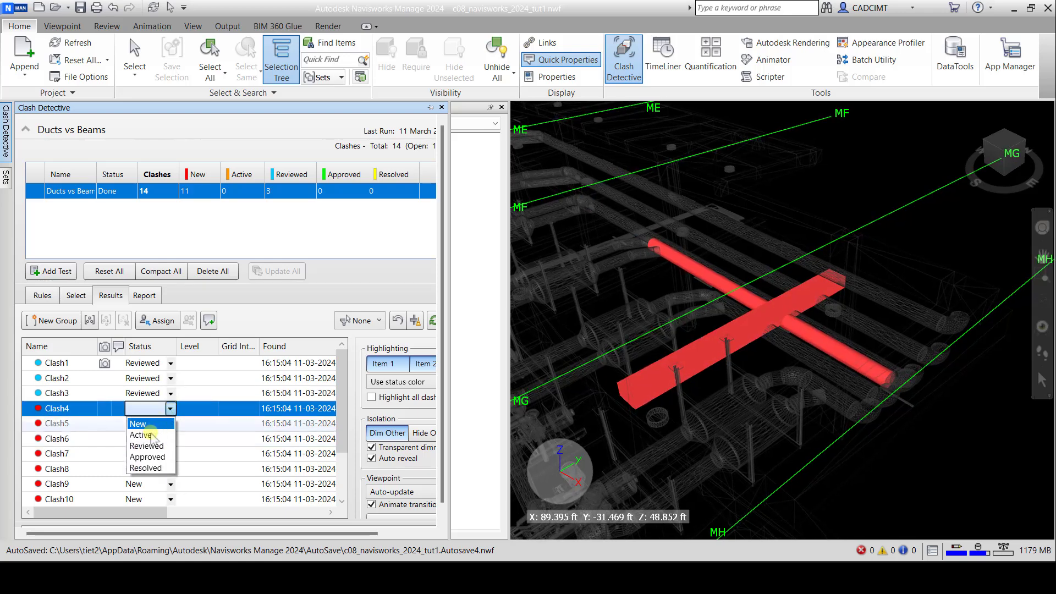
click(147, 445)
Step: Set the status of Clash5 and Clash6 to Reviewed
click(69, 423)
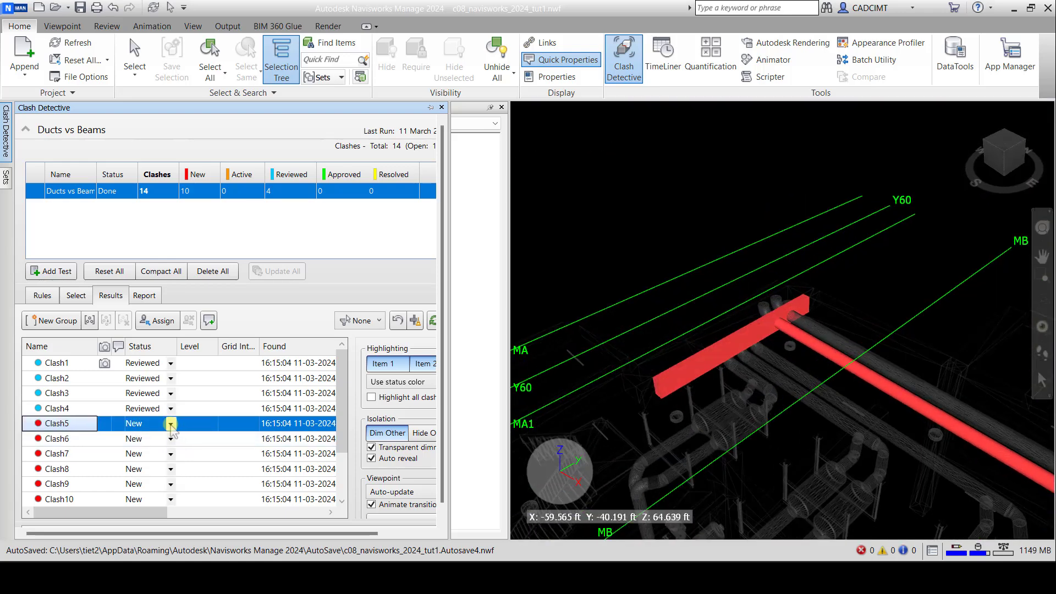
click(171, 424)
click(146, 461)
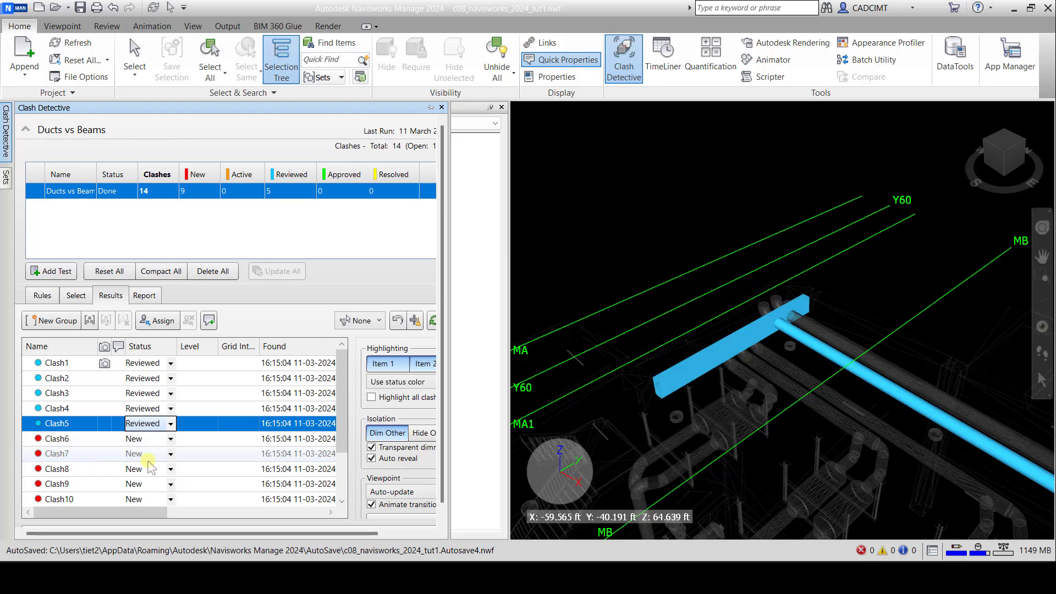
click(102, 439)
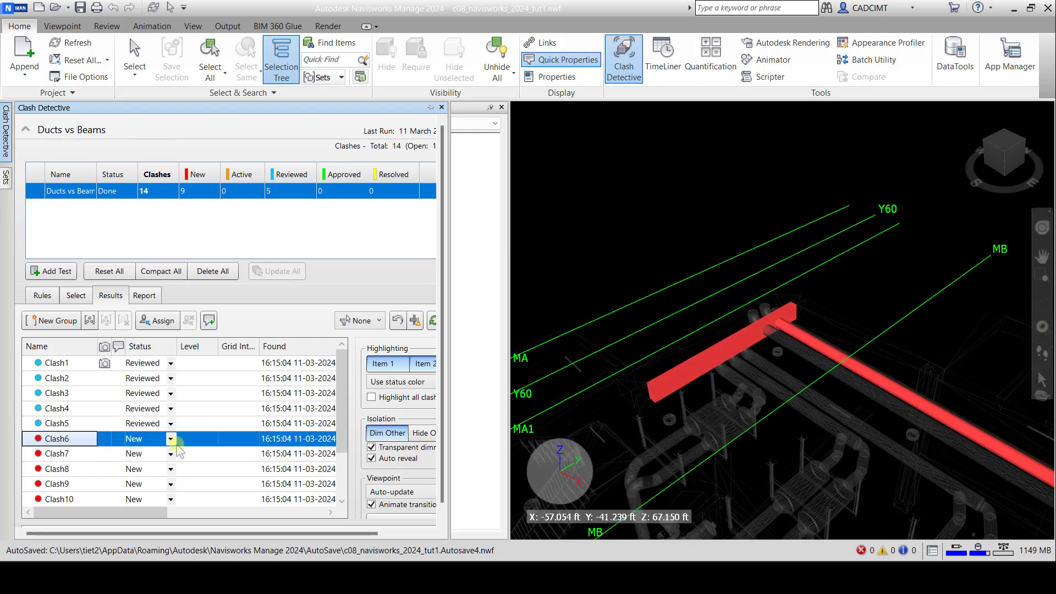
click(170, 439)
click(149, 478)
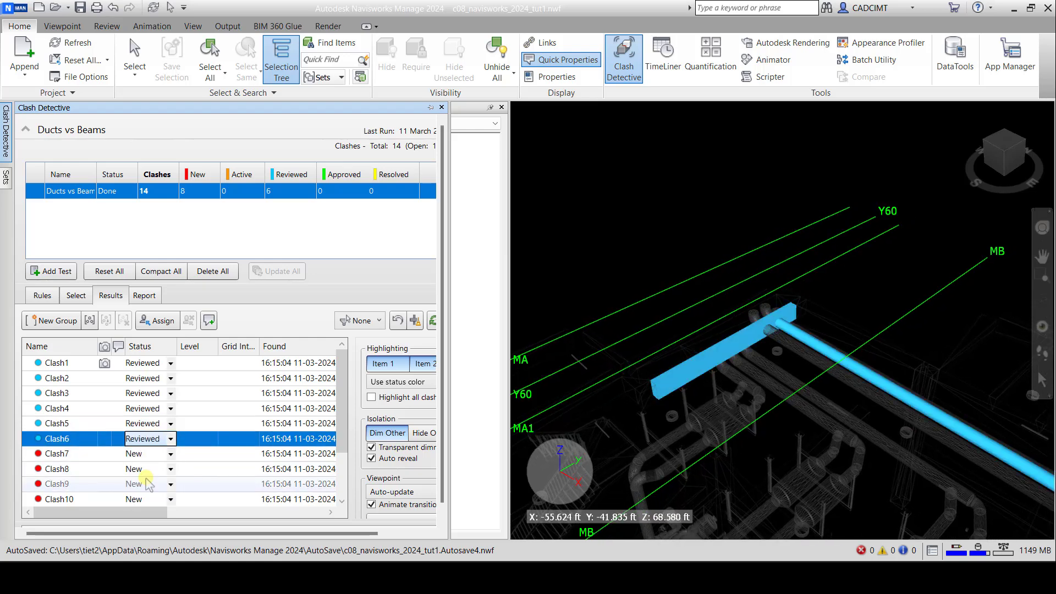
Step: Set the status of Clash7 and Clash8 to Reviewed
click(55, 453)
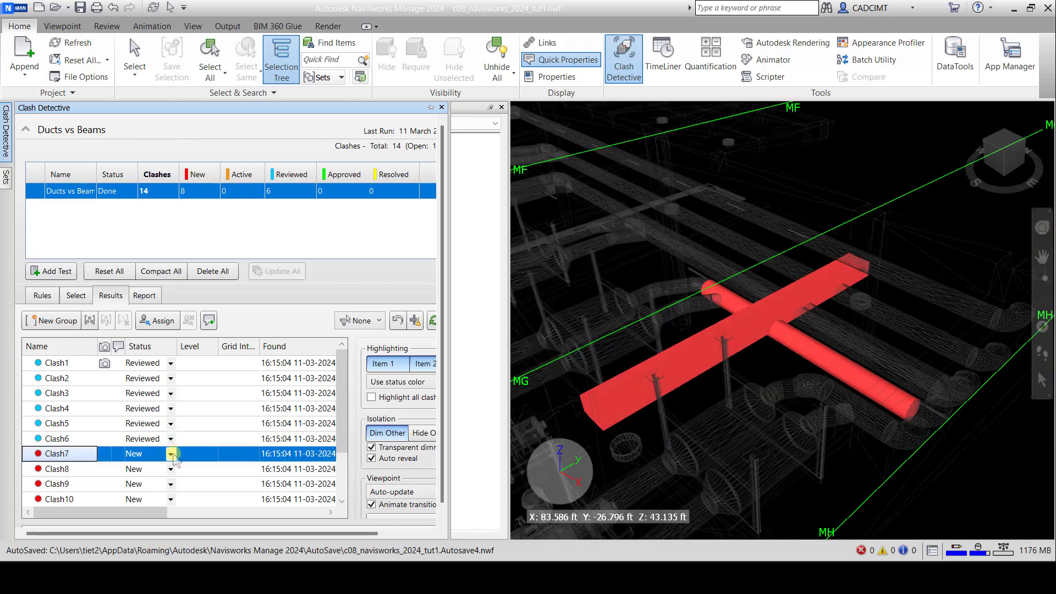
click(171, 454)
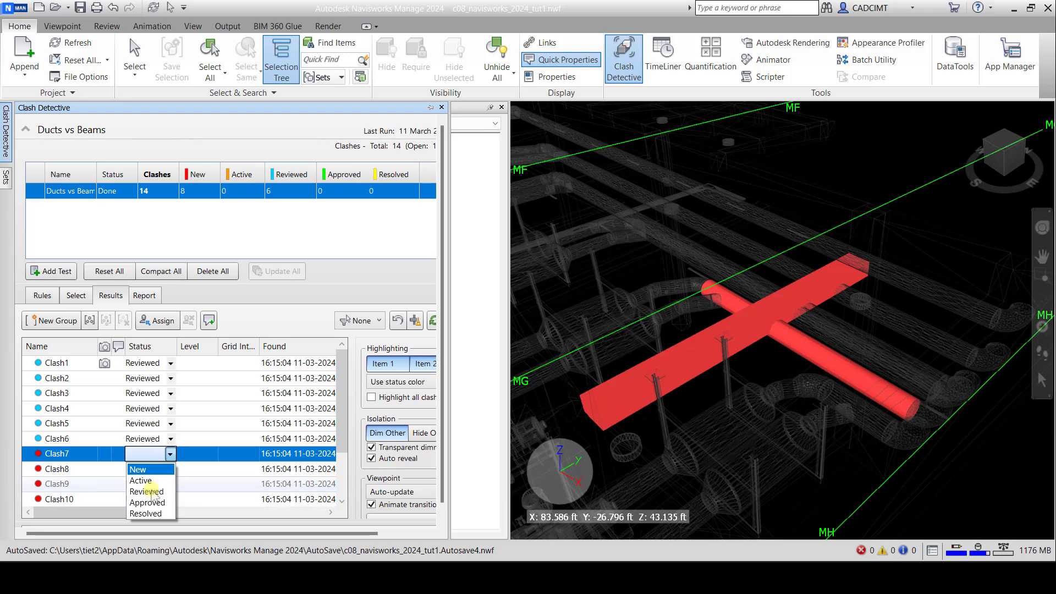
click(145, 486)
click(171, 469)
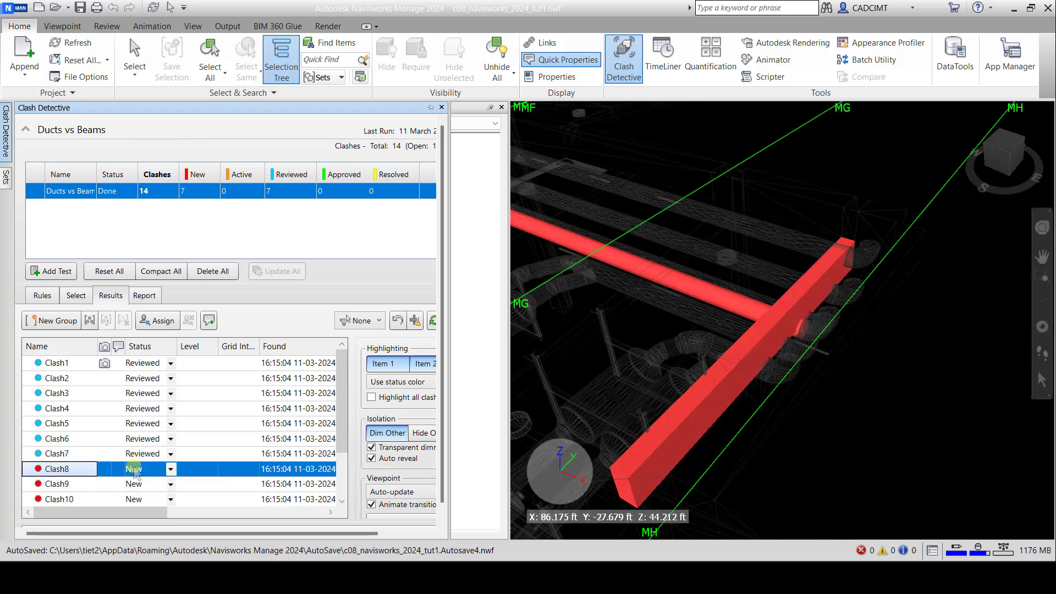
click(171, 468)
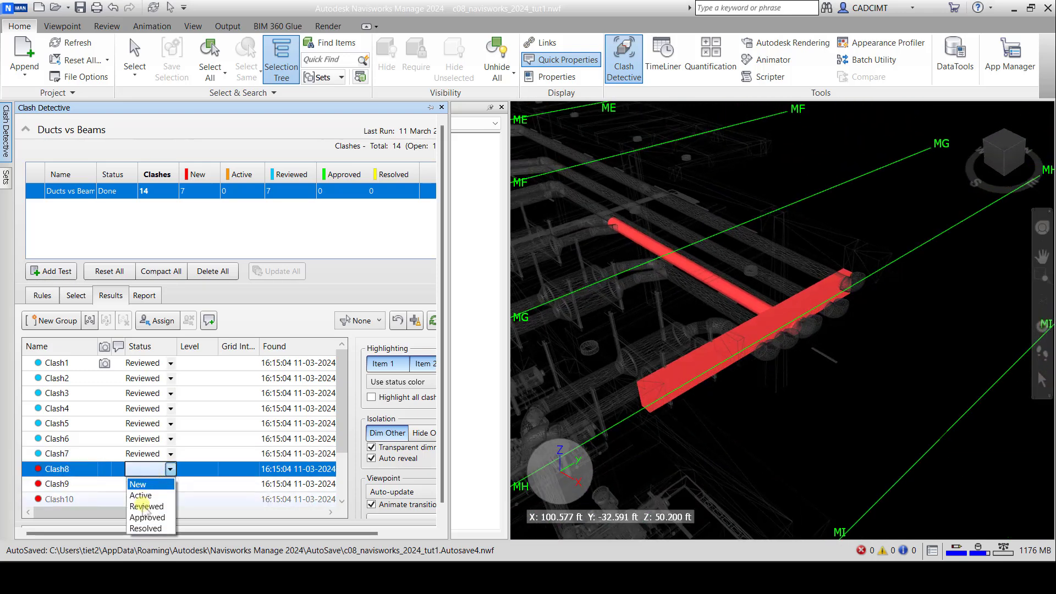
click(144, 506)
Step: Set the status of Clash9 and Clash10 to Reviewed
scroll(105, 440, down, 2)
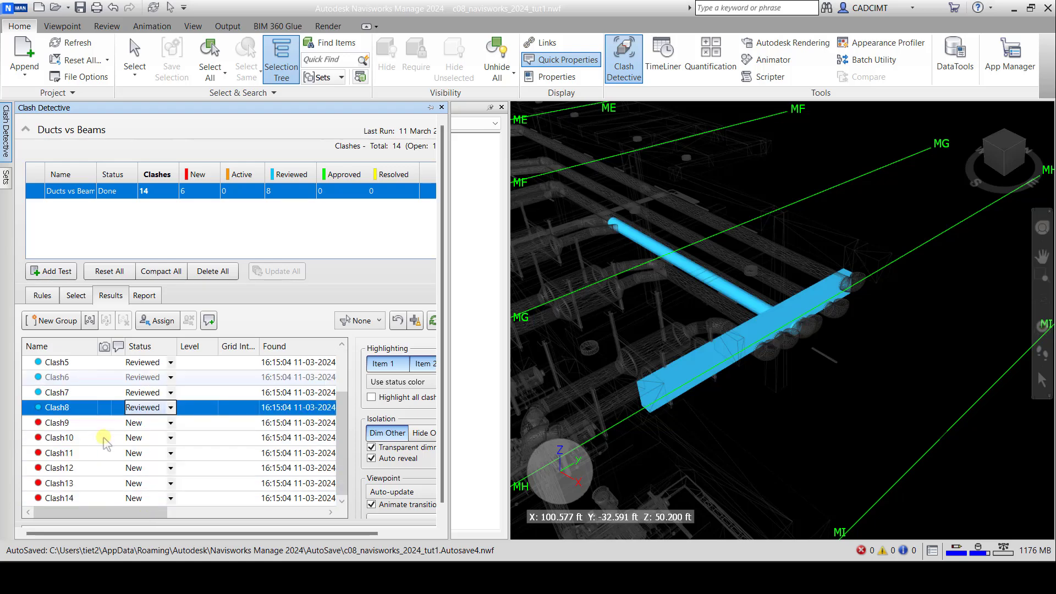
click(75, 423)
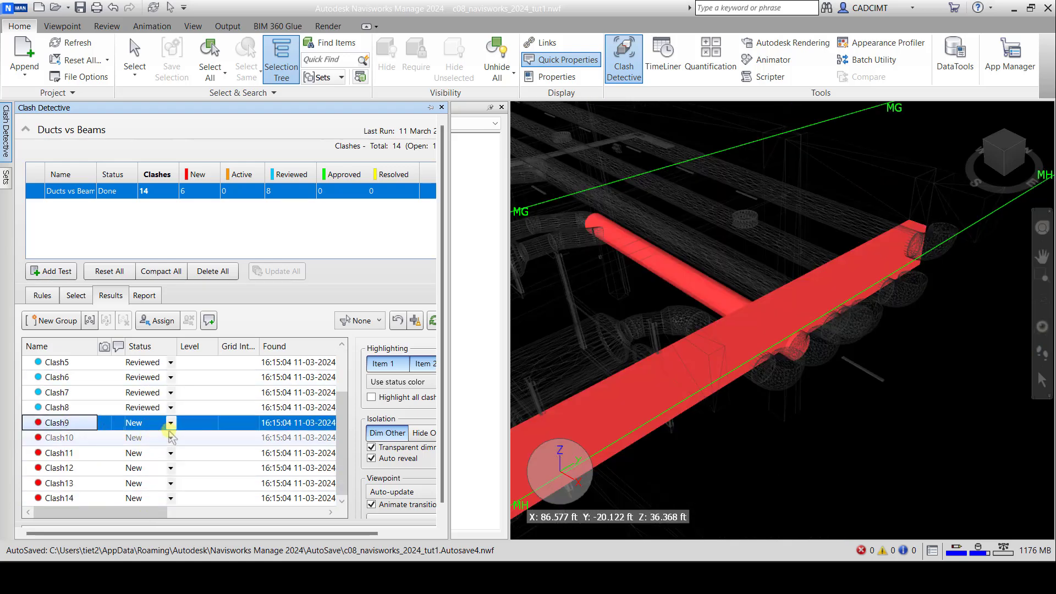
click(170, 422)
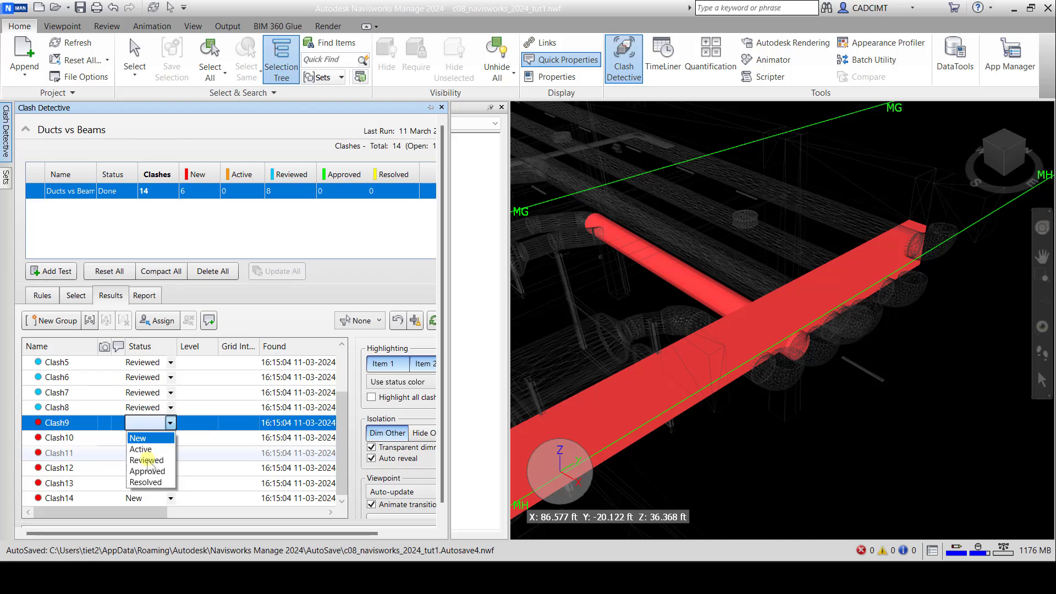
click(148, 460)
click(61, 438)
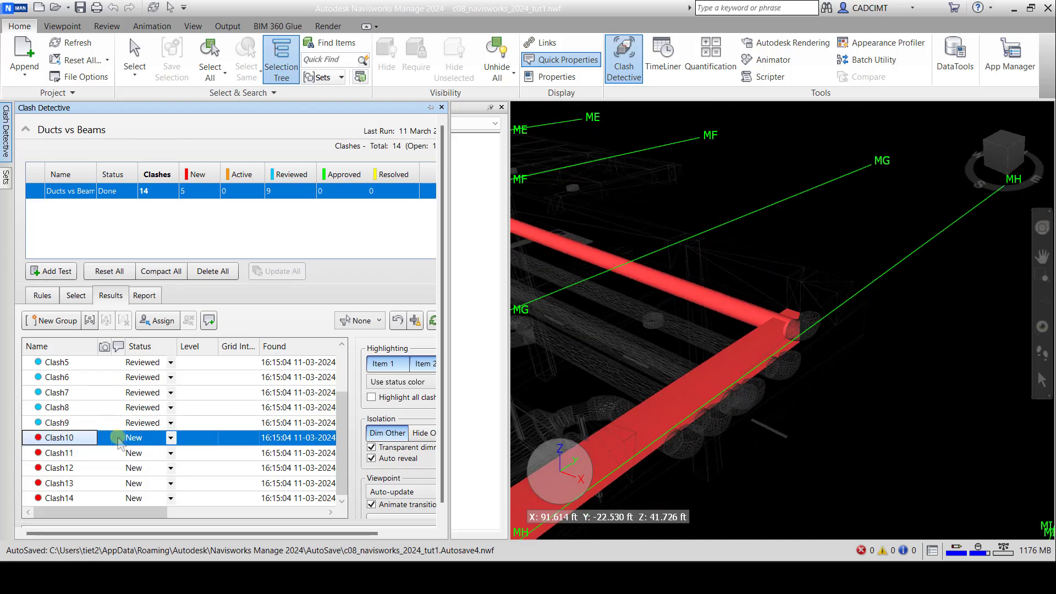
click(156, 438)
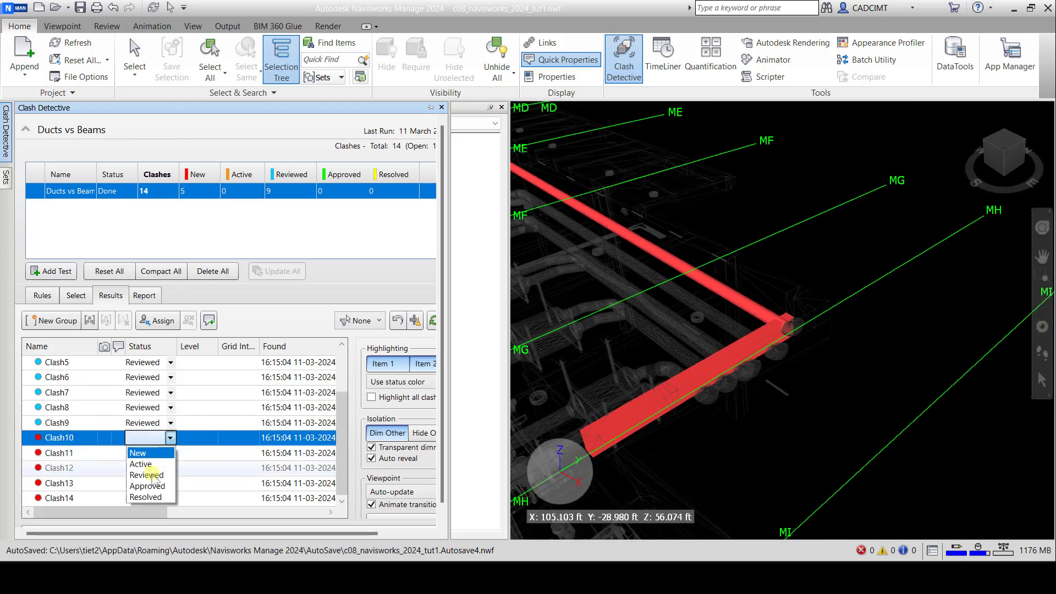
click(148, 475)
Step: Set the status of Clash11 and Clash12 to Reviewed
click(101, 454)
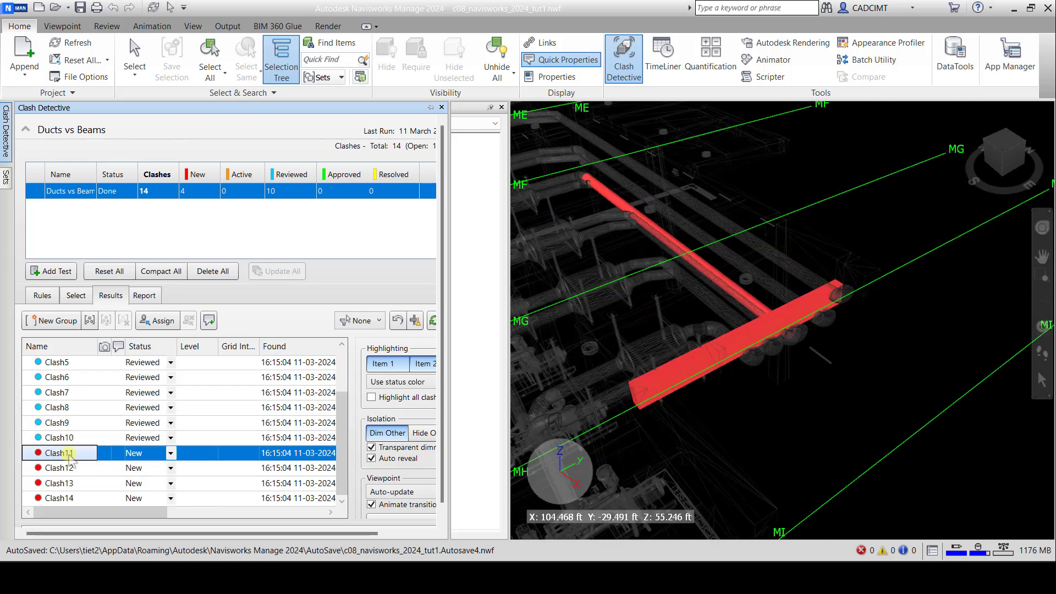
click(171, 453)
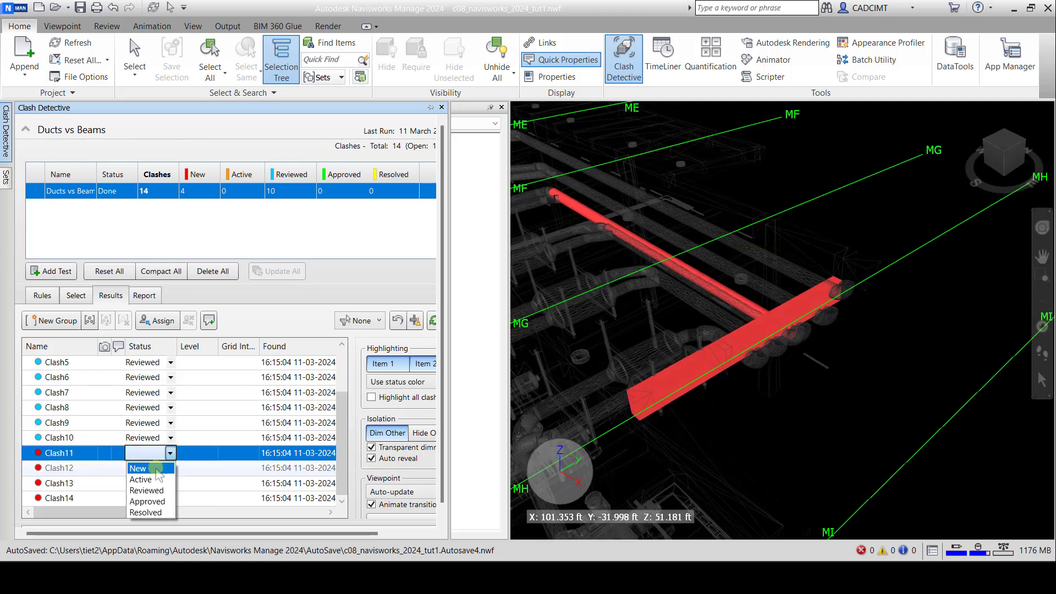
click(146, 489)
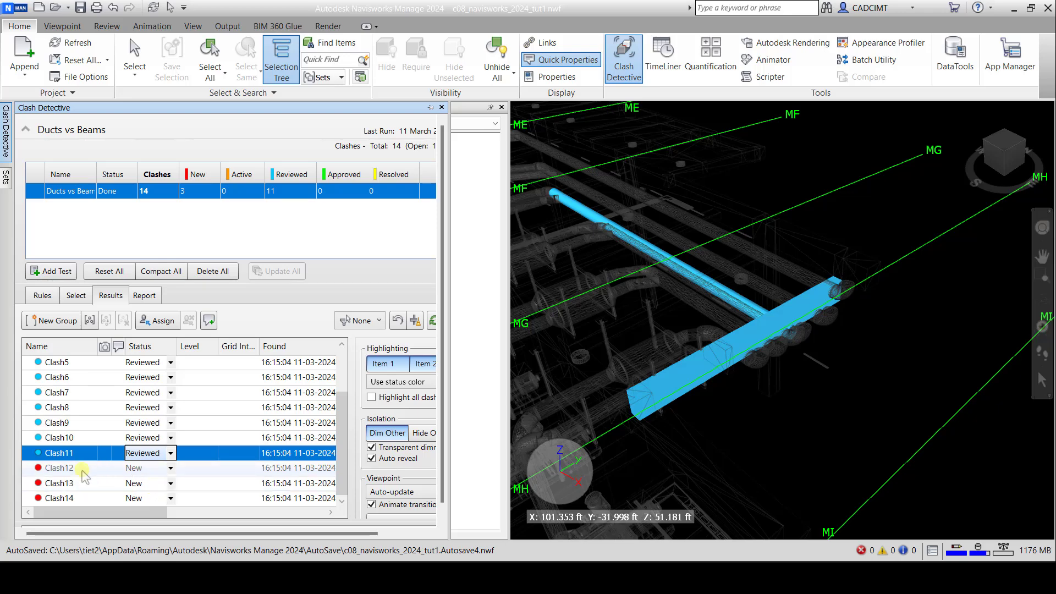
click(82, 468)
click(170, 468)
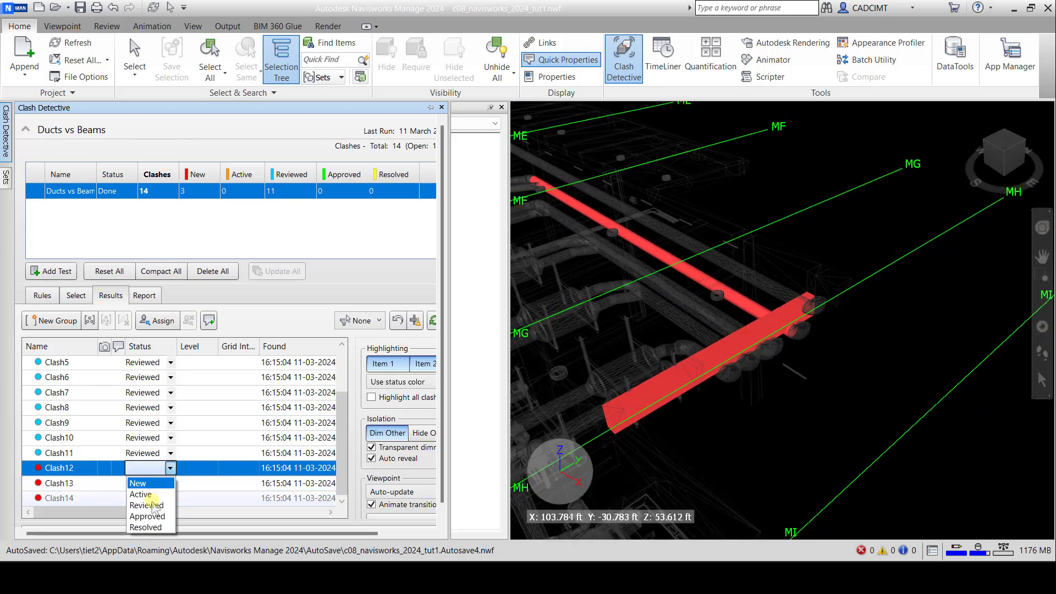
click(147, 504)
Step: Set the status of the last two clashes, Clash13 and Clash14, to Reviewed
click(170, 483)
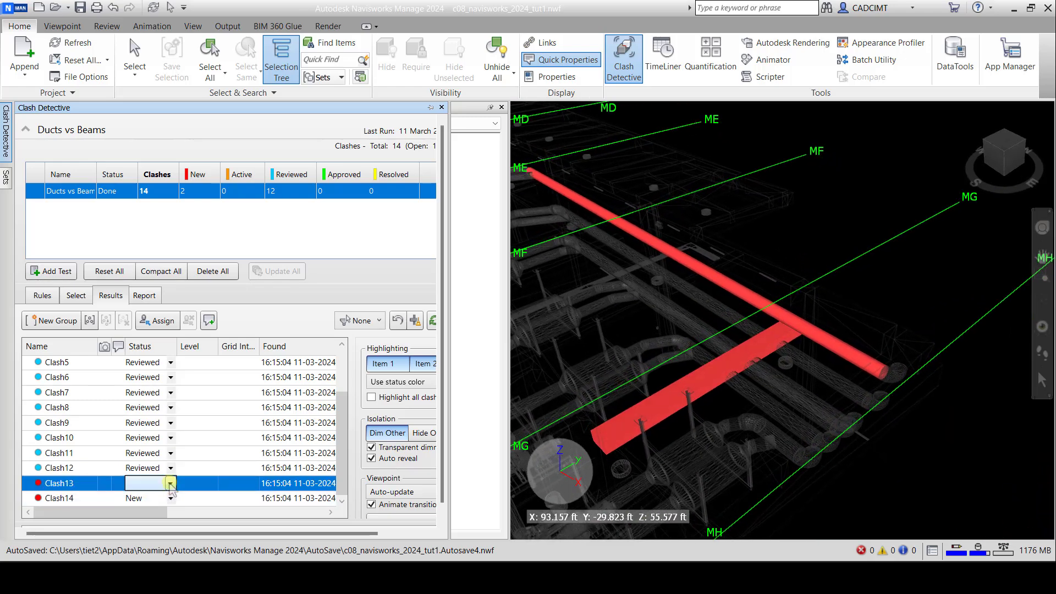
click(170, 483)
click(146, 521)
click(92, 498)
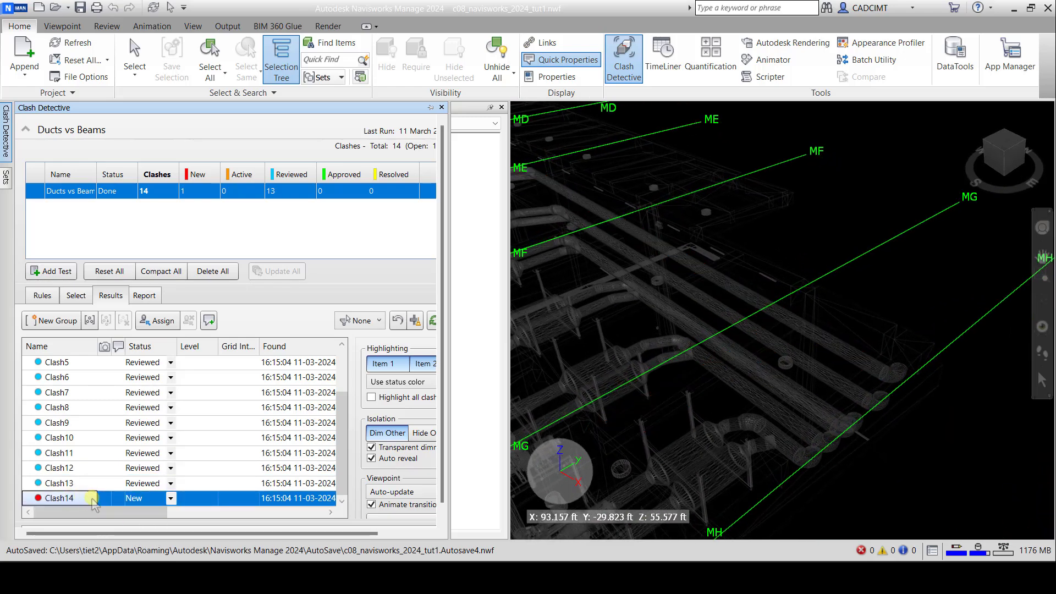
click(170, 499)
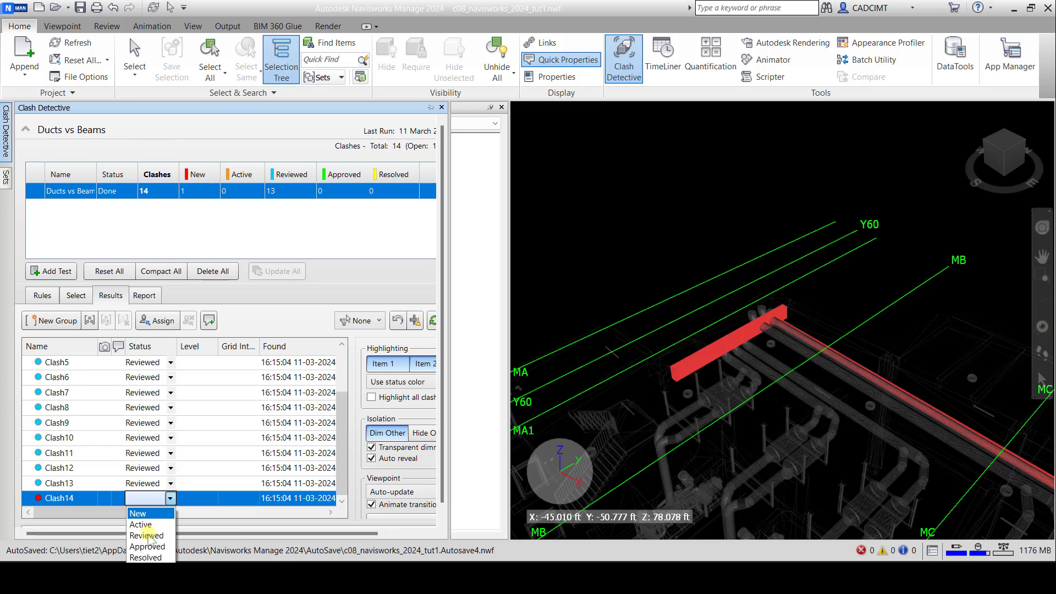
click(147, 536)
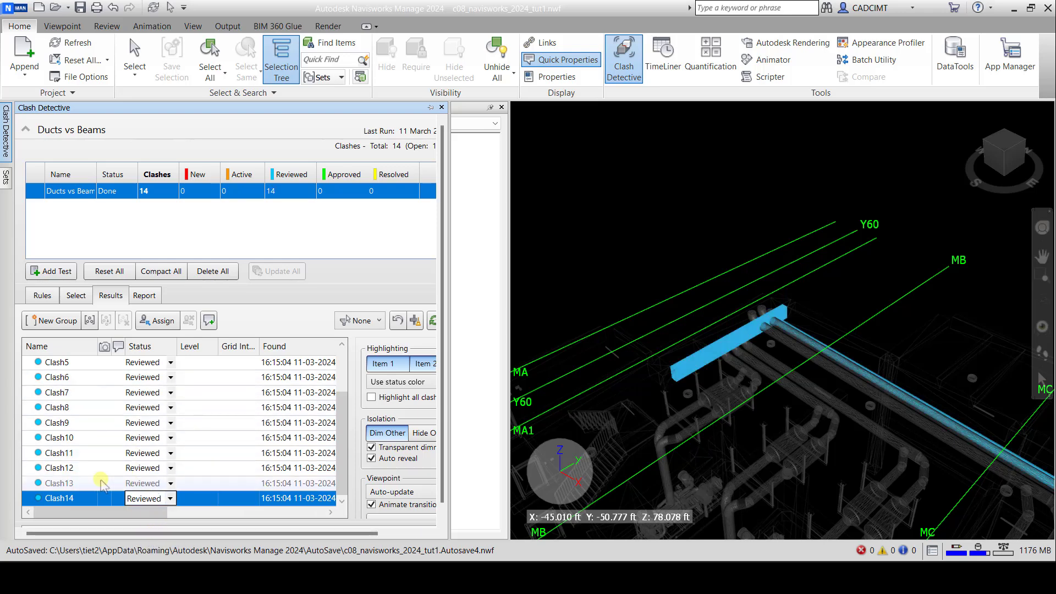
Step: Narrow the Clash Detective and Selection Tree windows to give the model view more room
scroll(116, 457, up, 2)
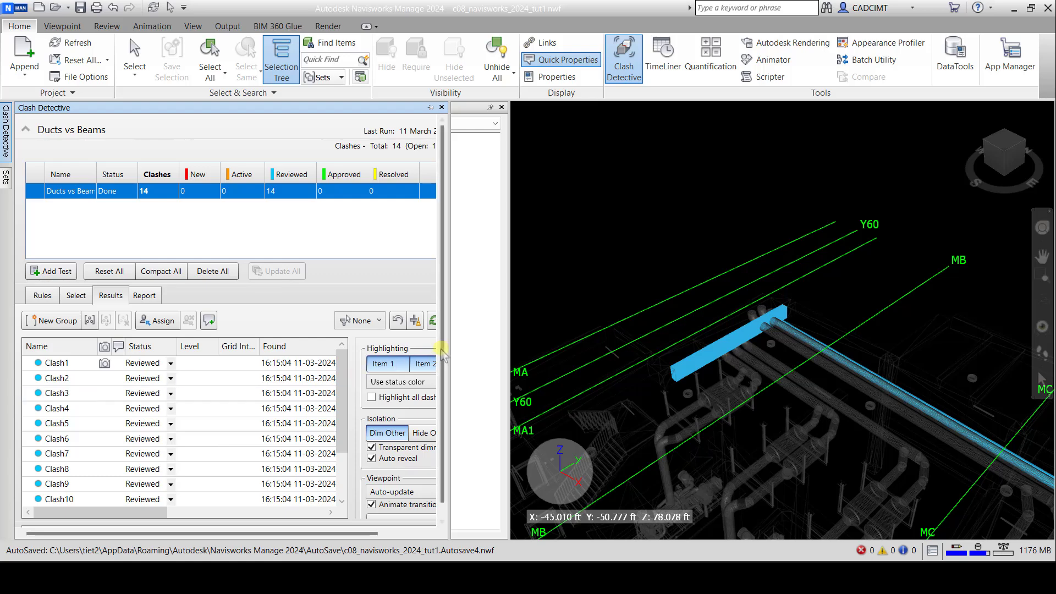
drag(450, 354, 229, 365)
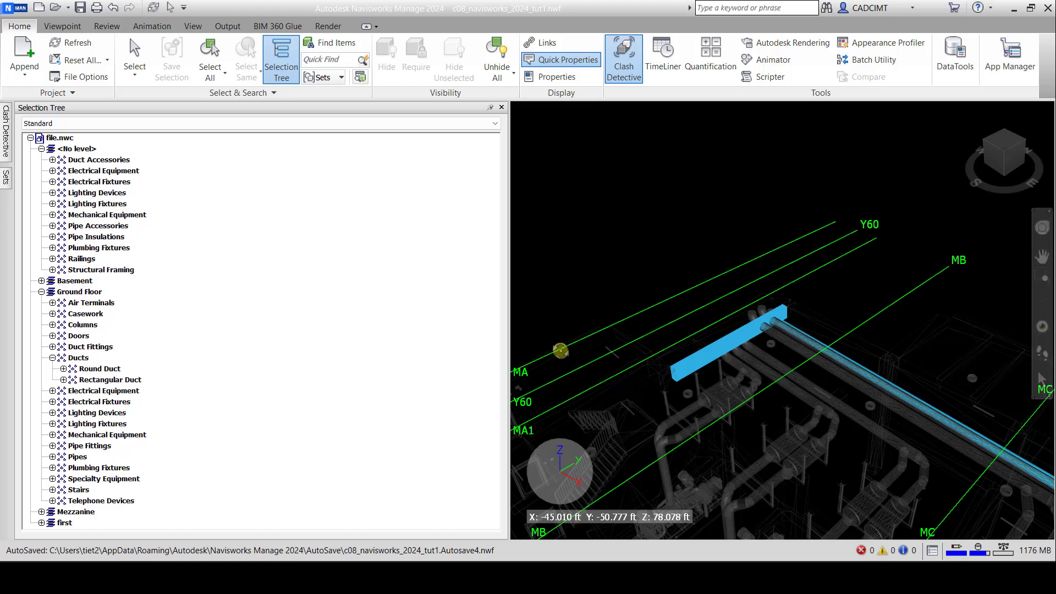
drag(509, 317, 181, 330)
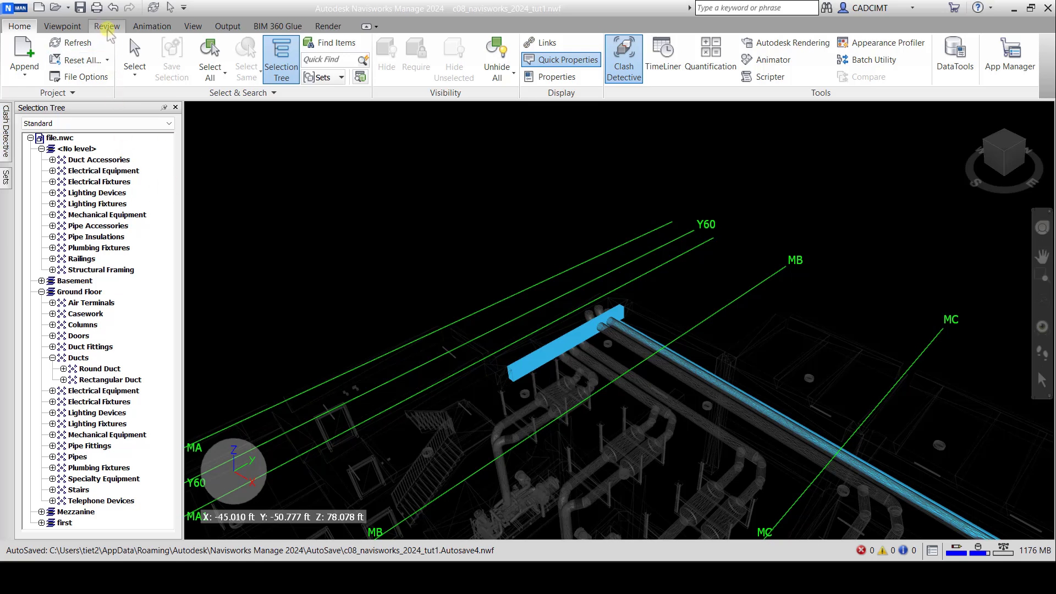
Step: Show Clash1 in the model and draw a markup cloud around the spot where its duct crosses the beam
click(108, 28)
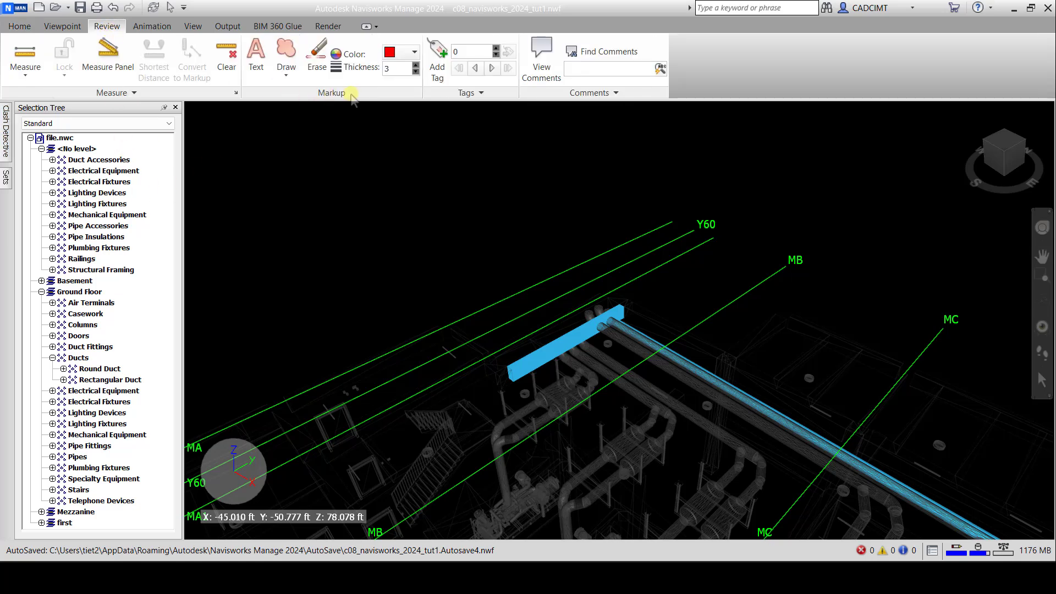
click(286, 76)
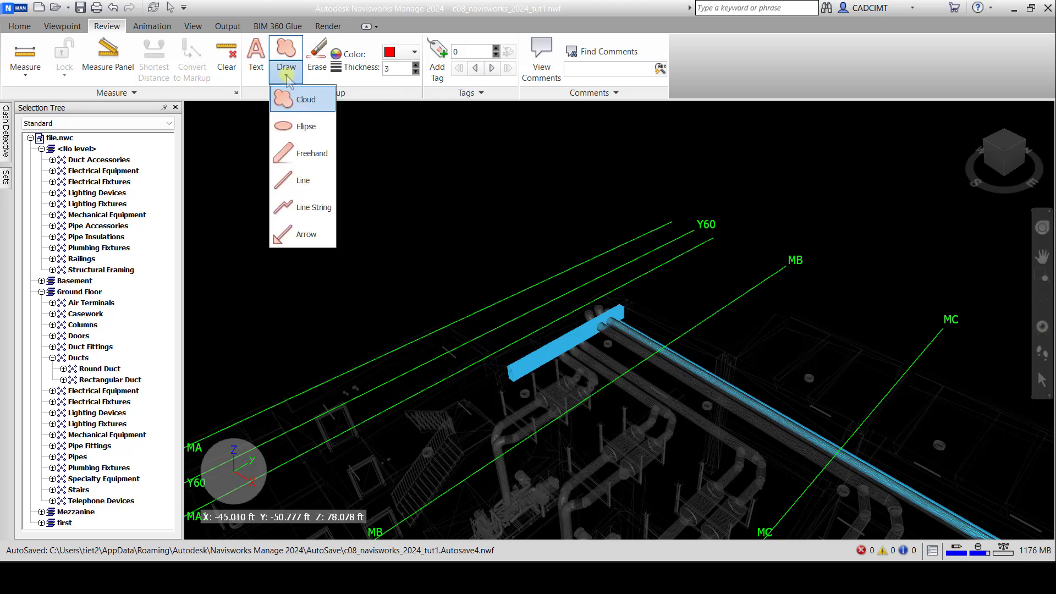
click(301, 100)
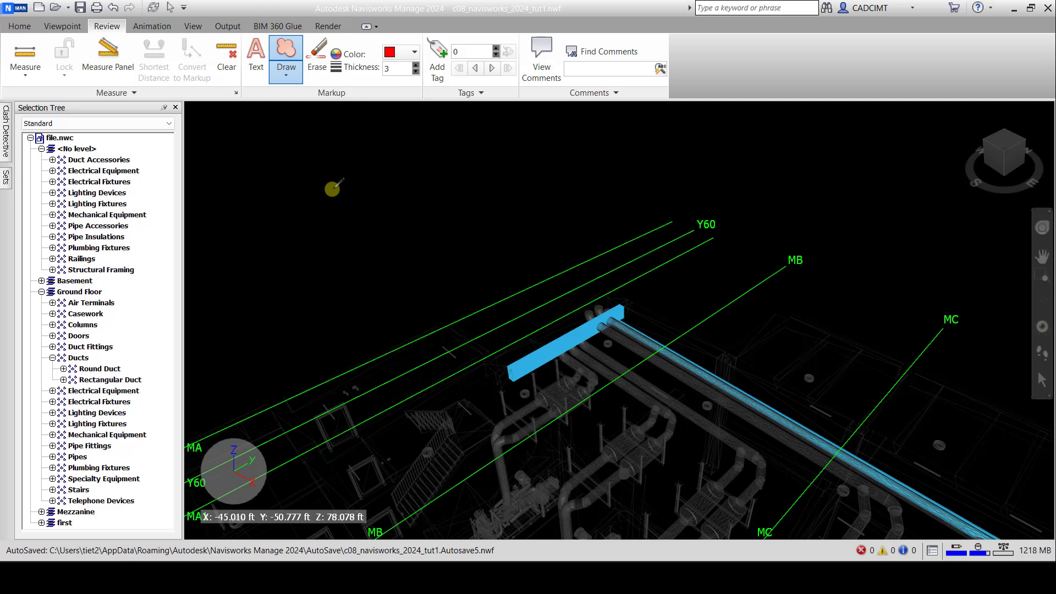
mouse_move(8, 146)
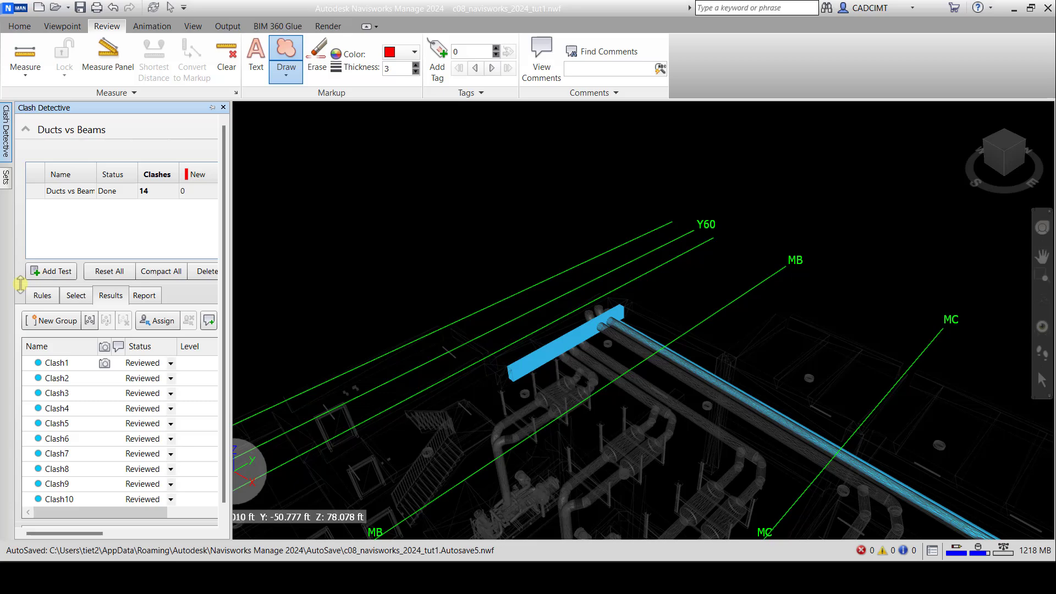
click(55, 363)
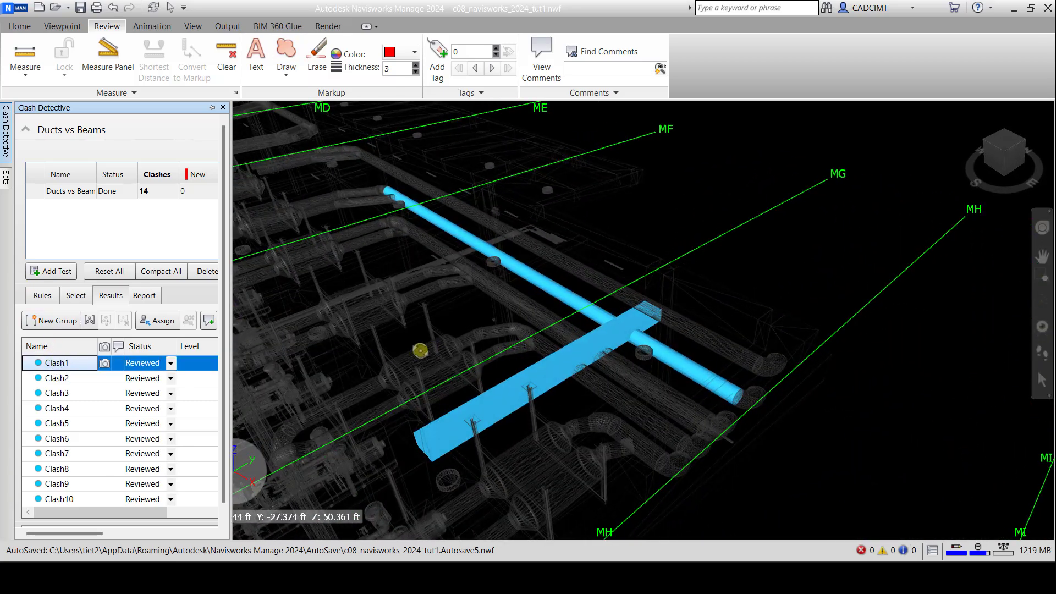
click(286, 77)
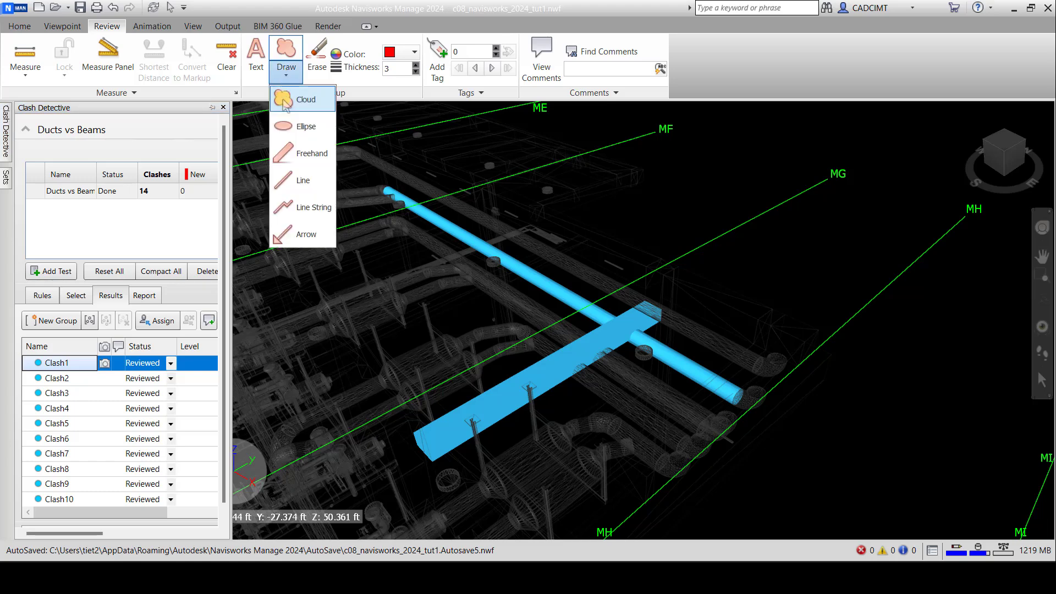
click(292, 99)
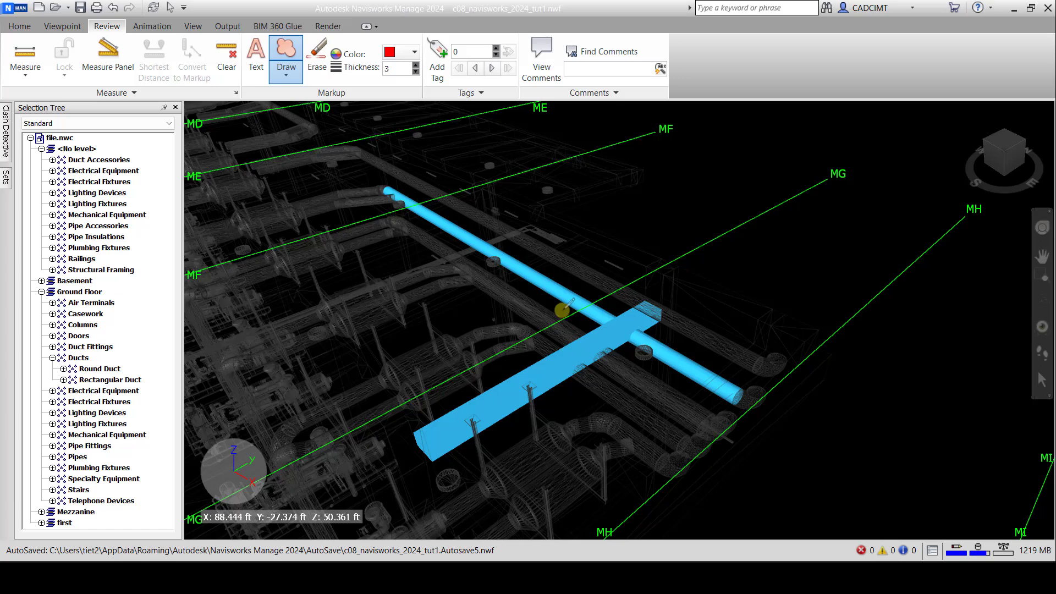
mouse_move(579, 290)
mouse_down()
mouse_move(624, 278)
mouse_move(675, 298)
mouse_move(684, 336)
mouse_move(675, 374)
mouse_move(624, 390)
mouse_move(573, 381)
mouse_move(578, 288)
mouse_up()
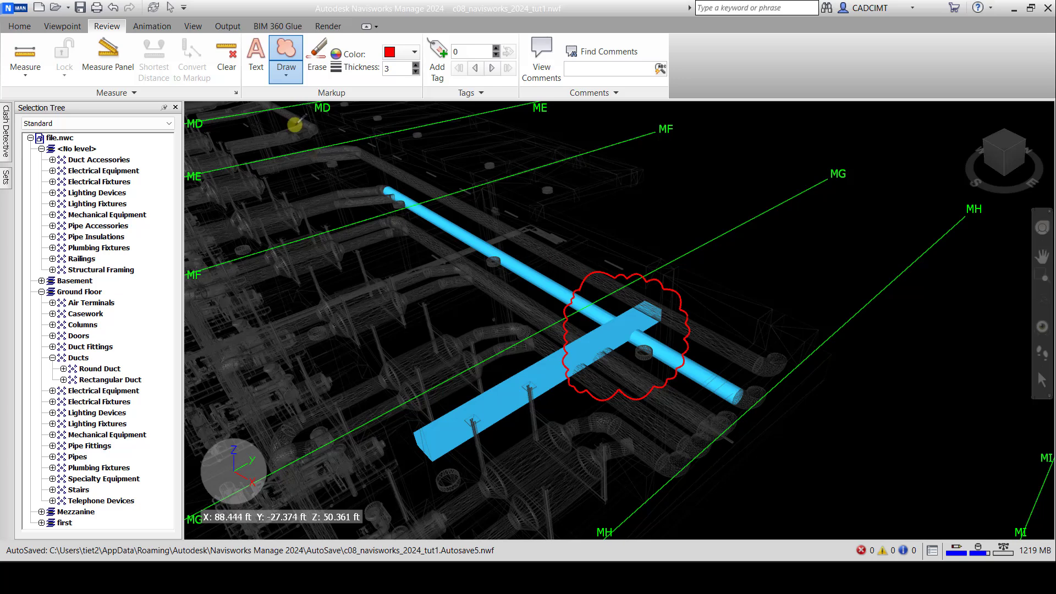
Step: Add the markup text "Clashed Items" inside the cloud at Clash1
click(264, 81)
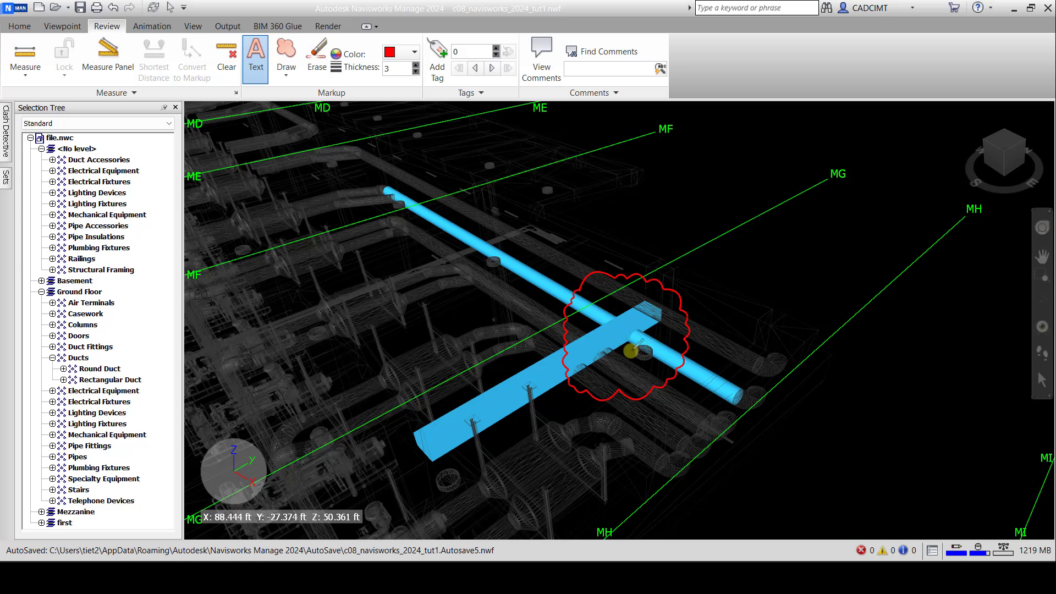
click(623, 358)
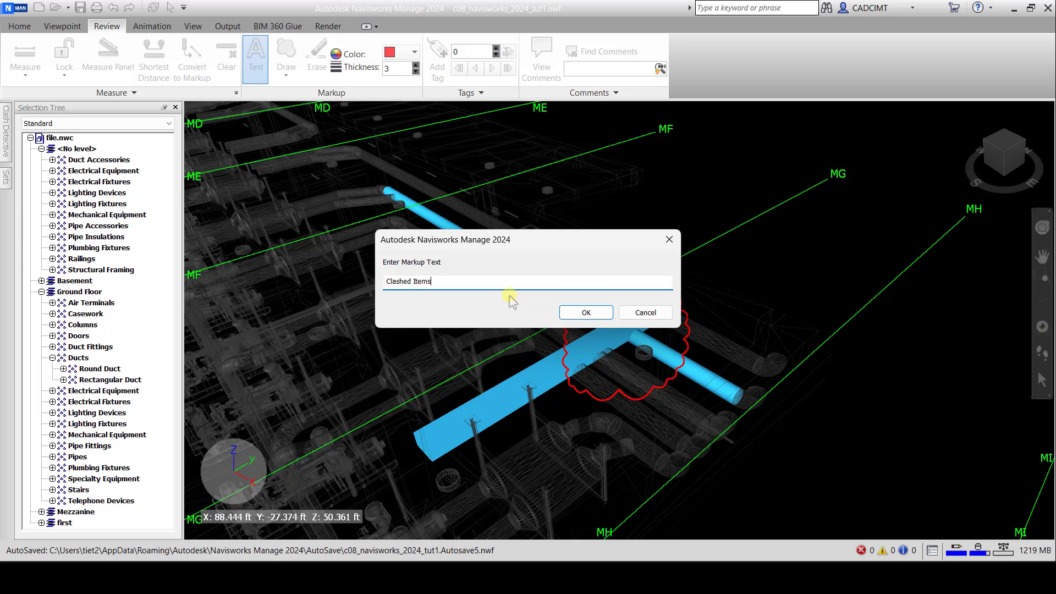
click(584, 312)
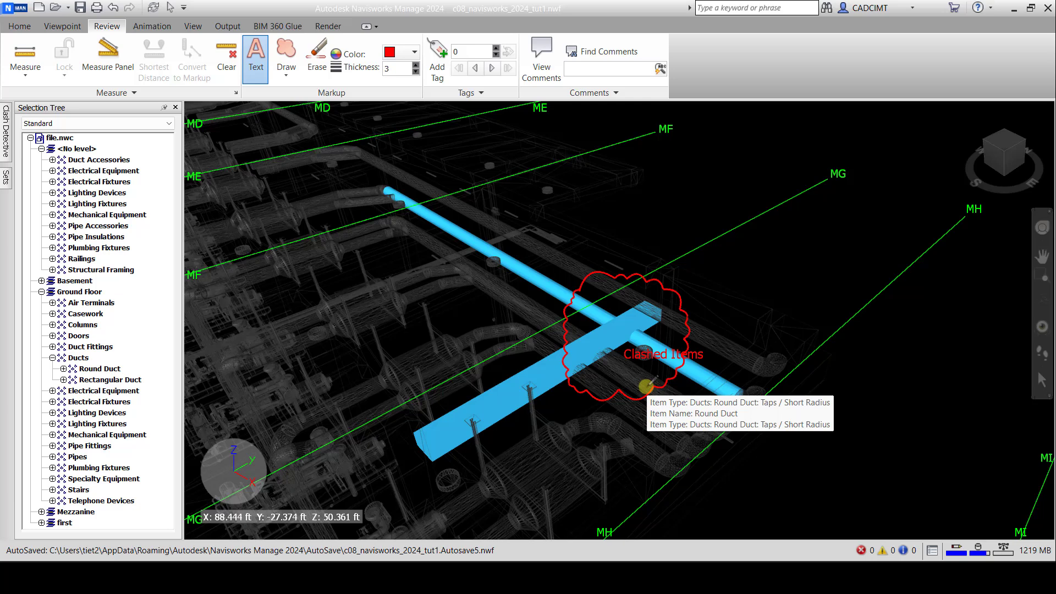
Step: Show Clash2 in the model and draw a markup cloud around the round duct where it passes through the beam
mouse_move(6, 142)
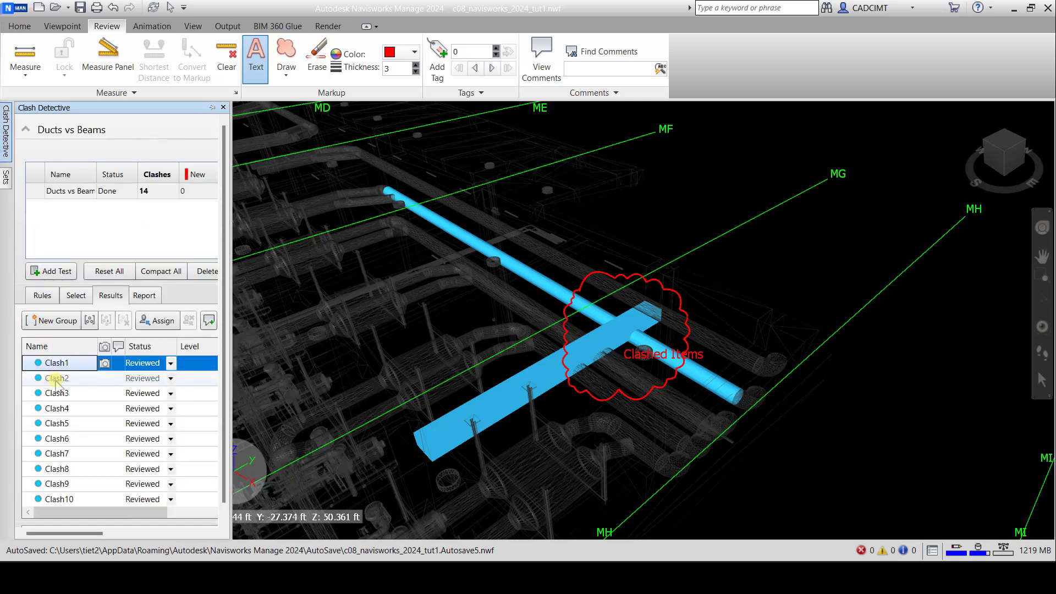
click(55, 378)
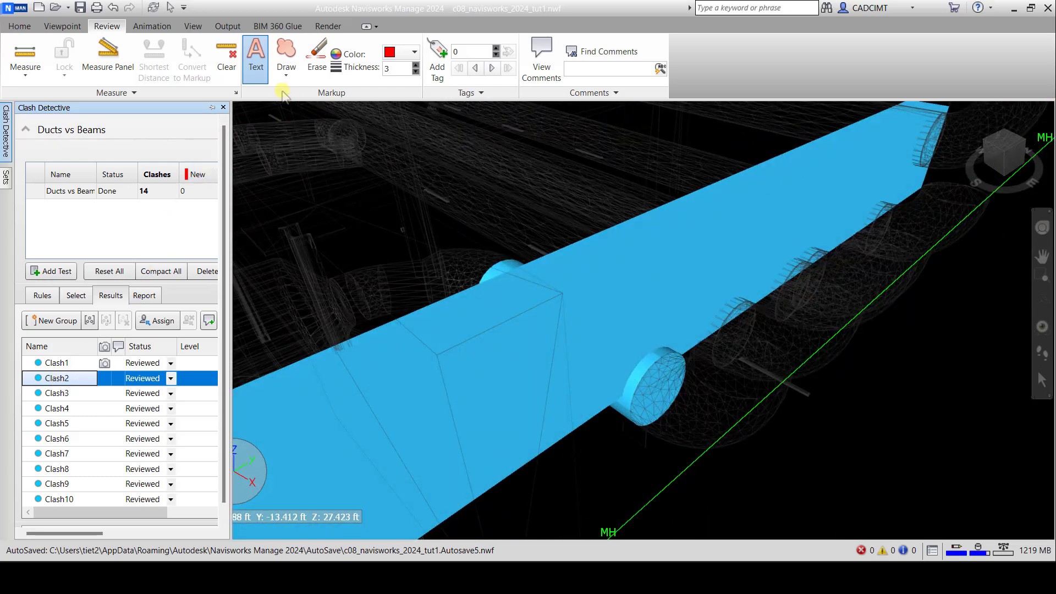
click(286, 69)
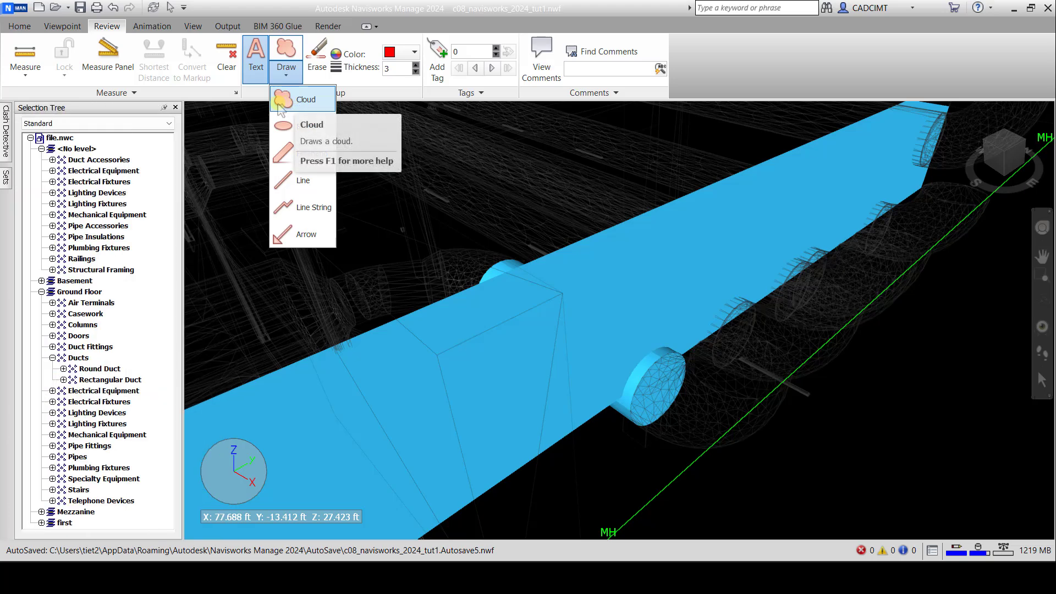
click(279, 103)
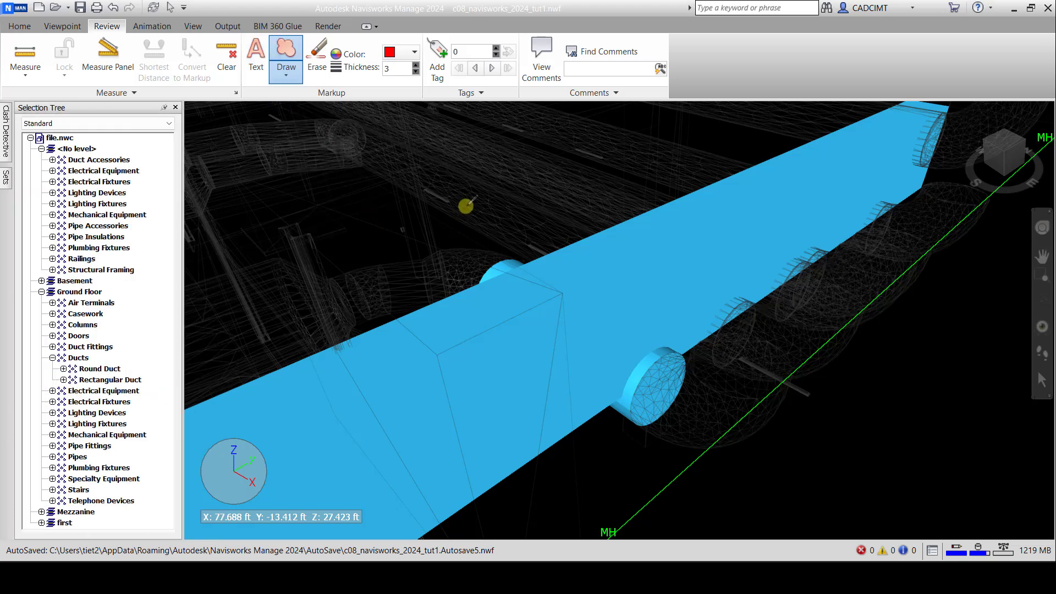
mouse_move(465, 206)
mouse_down()
mouse_move(542, 200)
mouse_move(681, 325)
mouse_move(727, 396)
mouse_move(682, 464)
mouse_move(577, 467)
mouse_move(500, 435)
mouse_move(441, 274)
mouse_move(465, 202)
mouse_up()
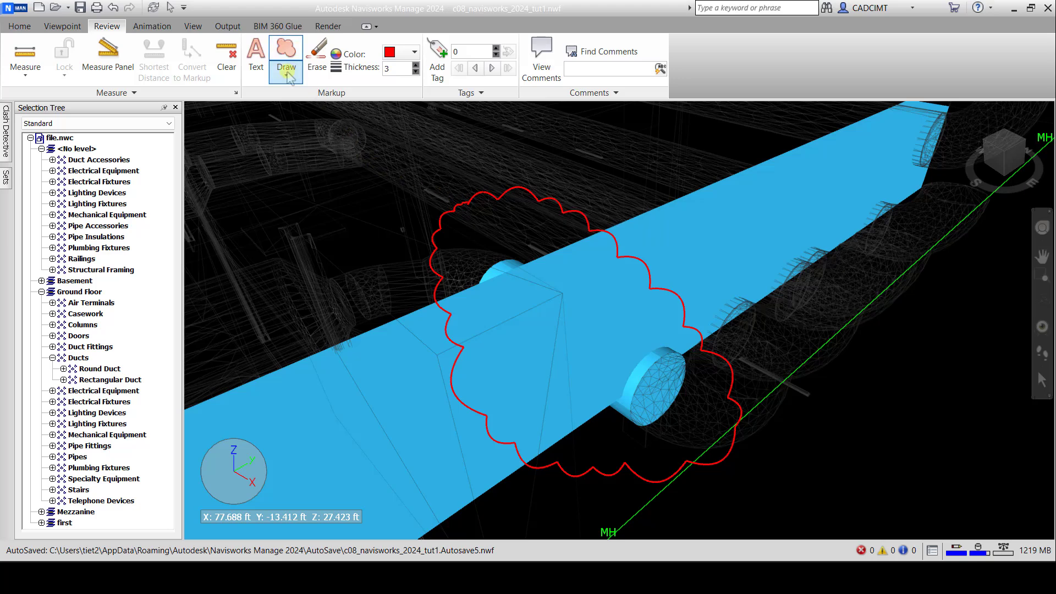
Step: Add the markup text "Clashed Items" inside the cloud at Clash2, beside the duct's lower end
click(261, 61)
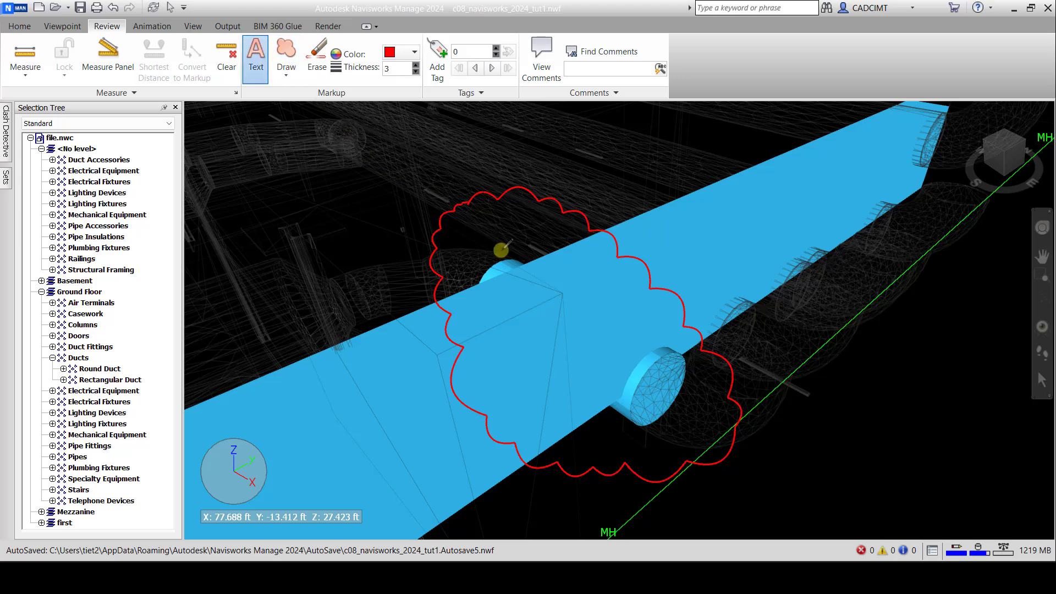
click(600, 414)
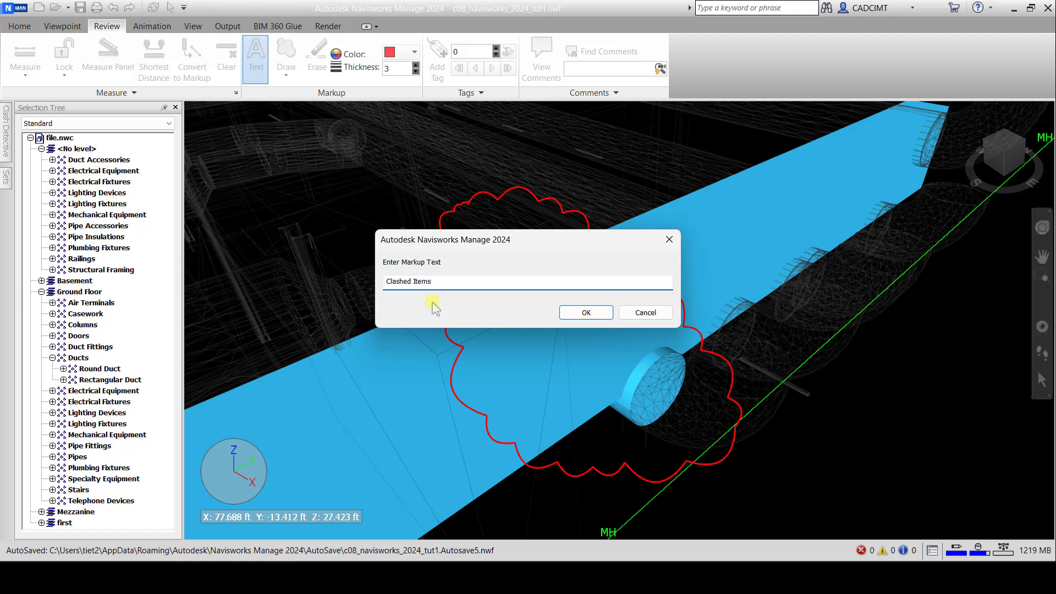
click(573, 313)
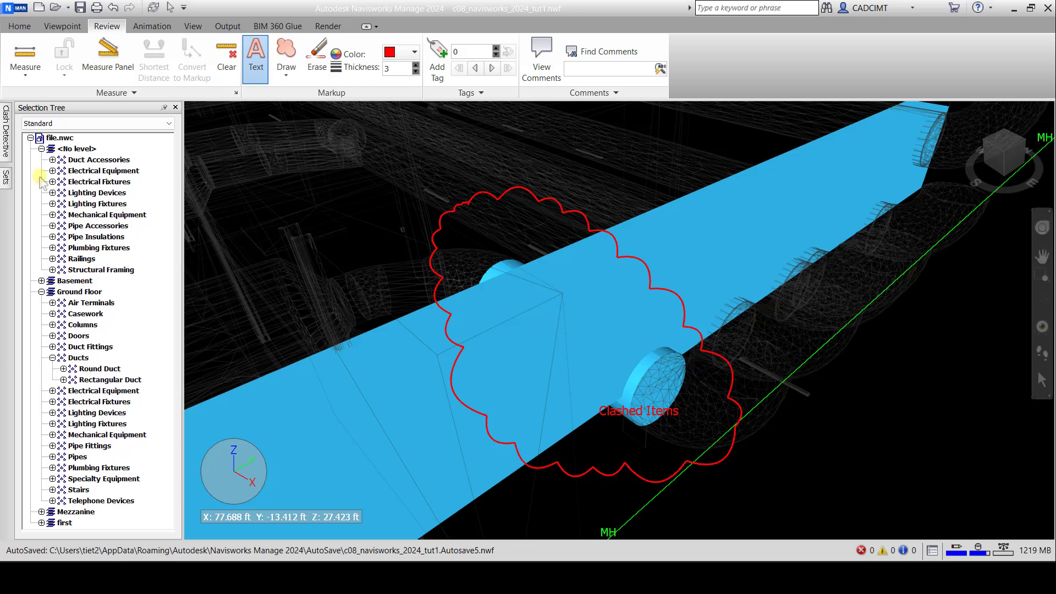
Step: Show Clash3 in the model and draw a markup cloud around the crossing of its duct and beam
click(4, 144)
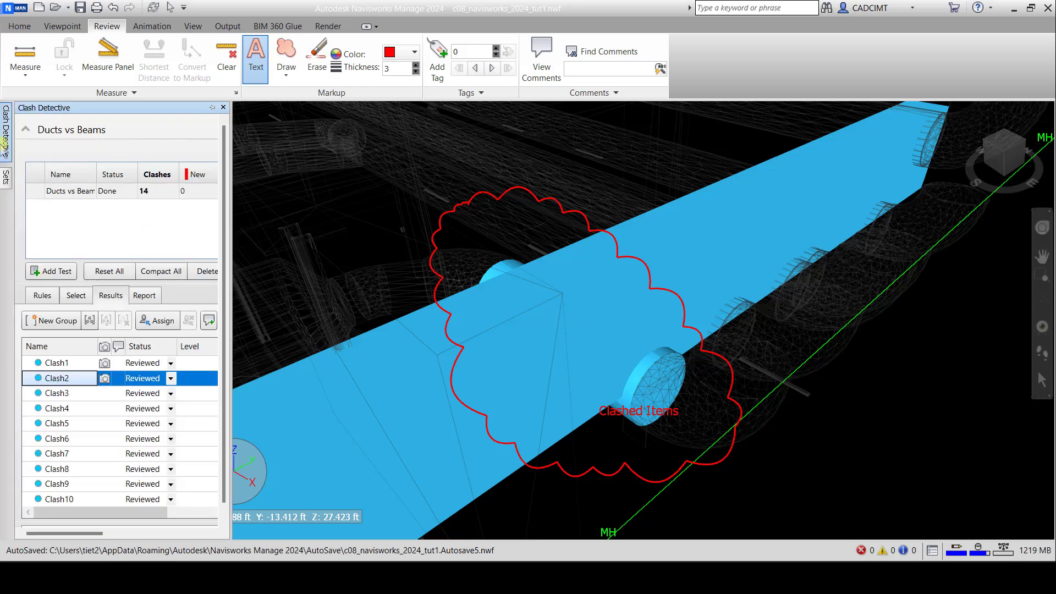
click(62, 394)
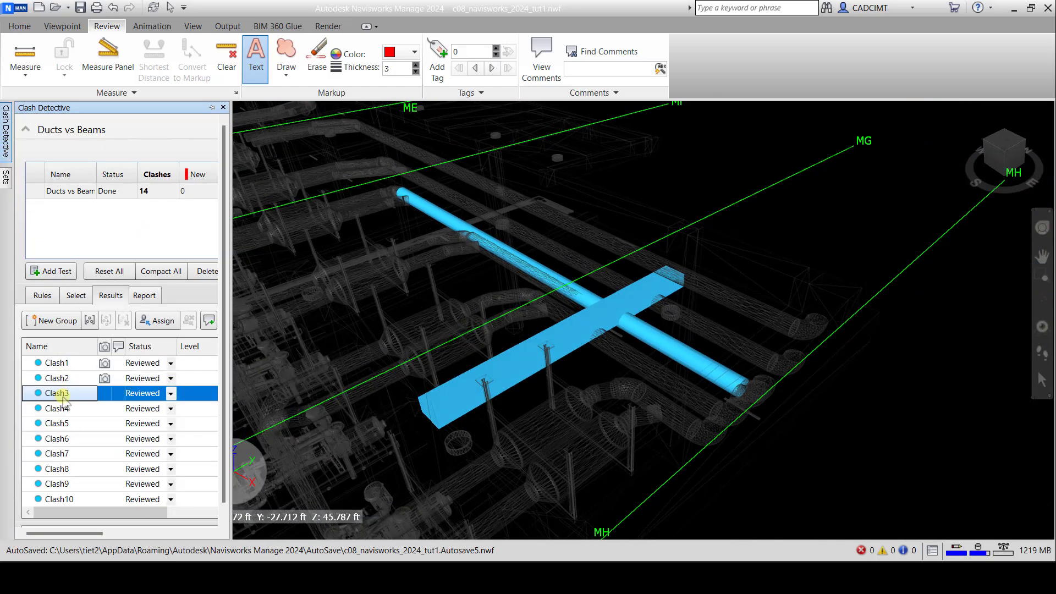
click(286, 68)
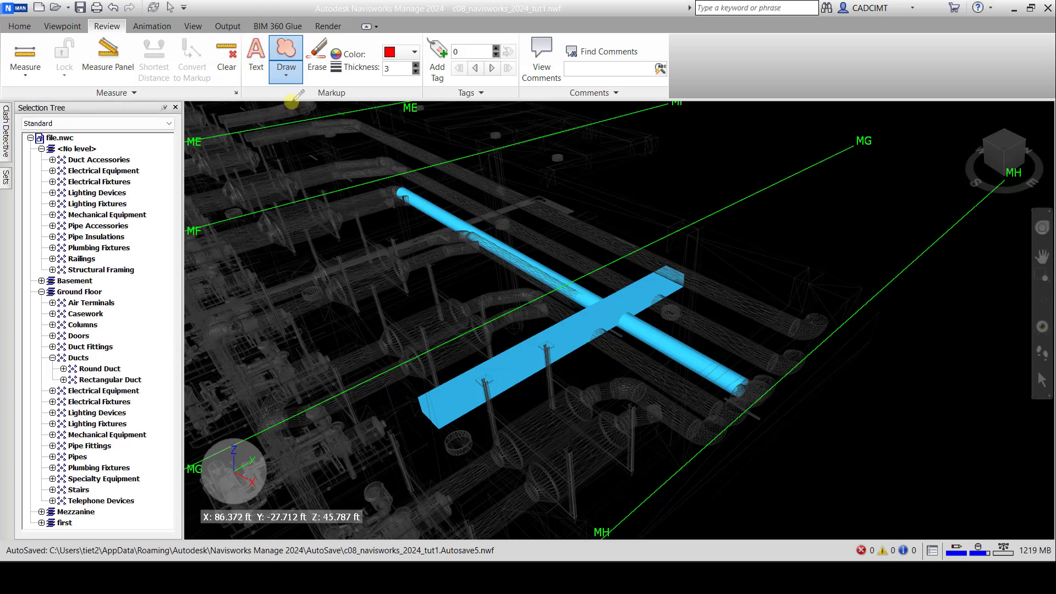
click(291, 98)
mouse_move(612, 247)
mouse_down()
mouse_move(550, 278)
mouse_move(541, 345)
mouse_move(638, 373)
mouse_move(712, 357)
mouse_move(714, 316)
mouse_move(605, 235)
mouse_up()
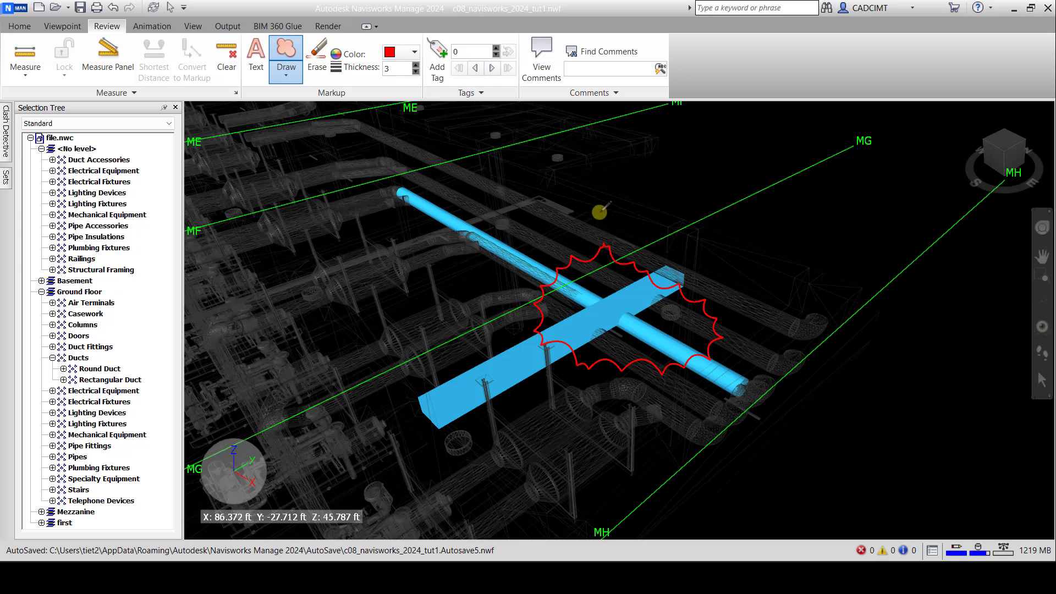
Step: Add the markup text "Clashed Items" inside the cloud at Clash3
click(256, 62)
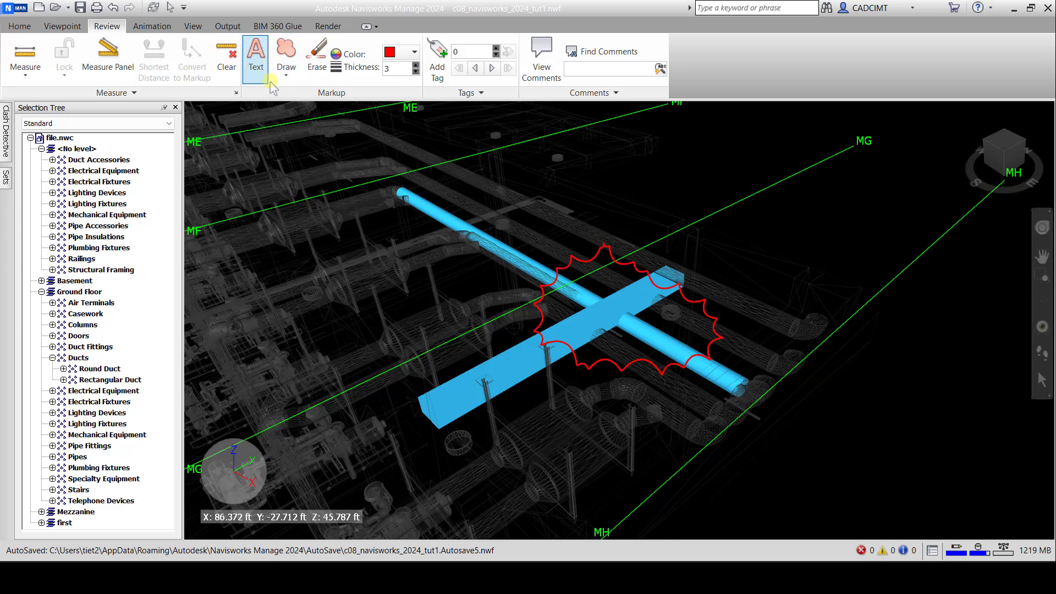
click(645, 335)
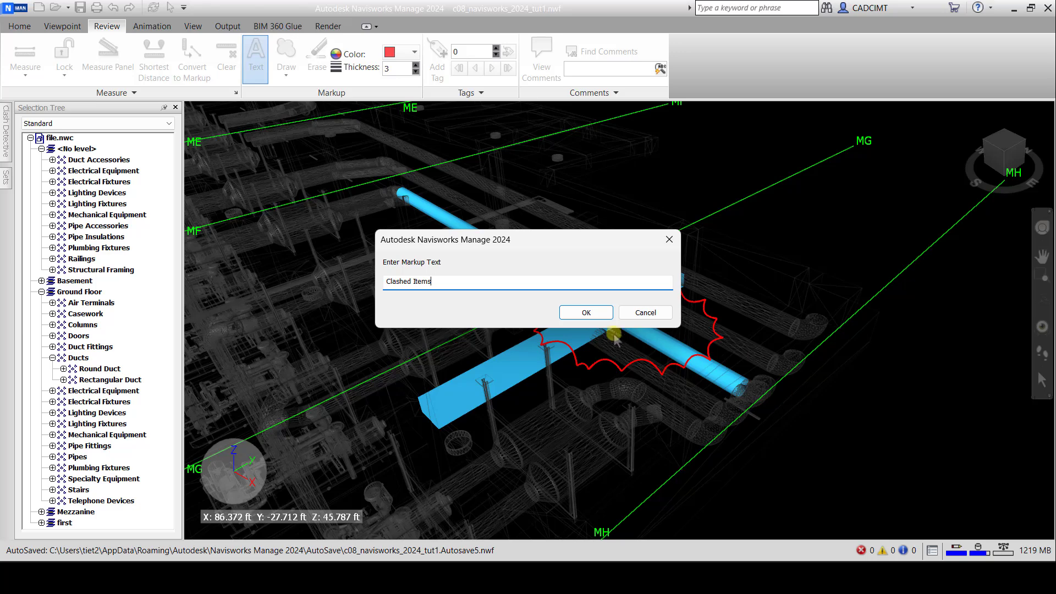
click(596, 313)
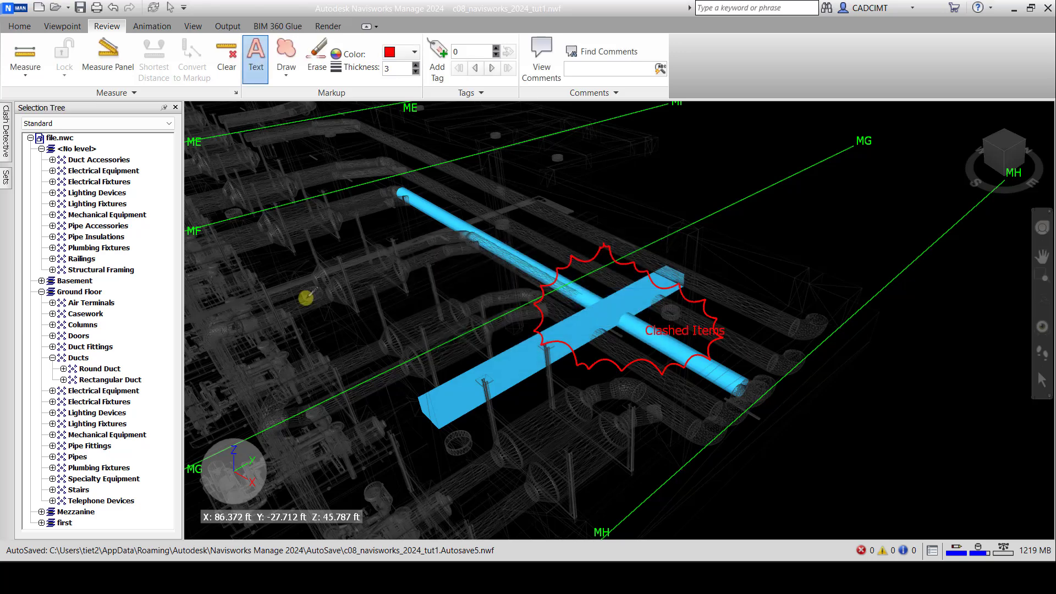
Step: Show Clash4 in the model and draw a markup cloud around the spot where its duct crosses the beam
click(6, 144)
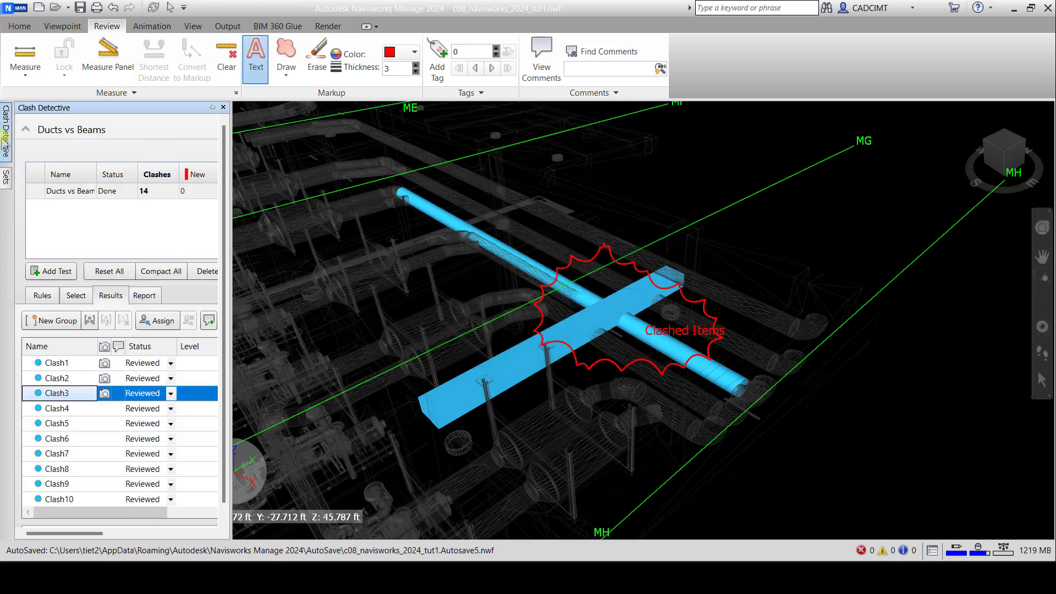
click(42, 409)
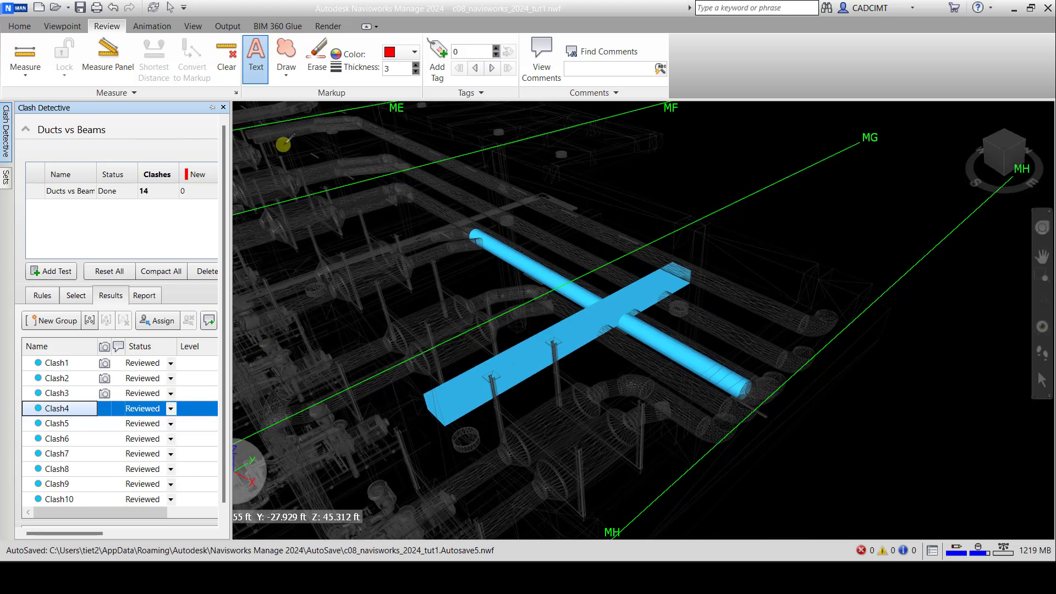
click(286, 76)
click(306, 97)
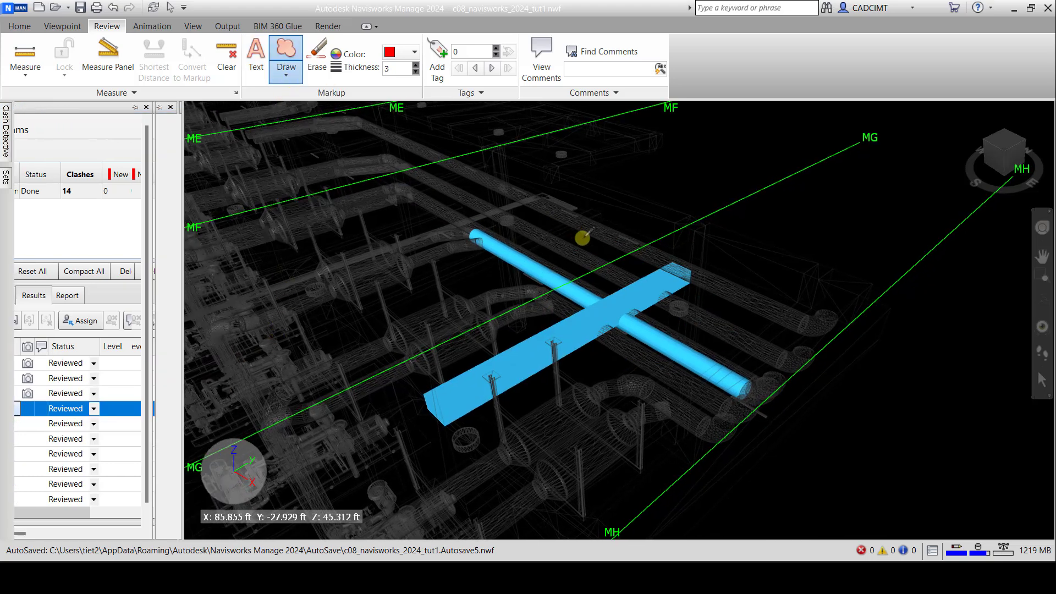
mouse_move(586, 270)
mouse_down()
mouse_move(546, 302)
mouse_move(566, 364)
mouse_move(652, 381)
mouse_move(710, 350)
mouse_move(705, 309)
mouse_move(654, 278)
mouse_move(585, 268)
mouse_up()
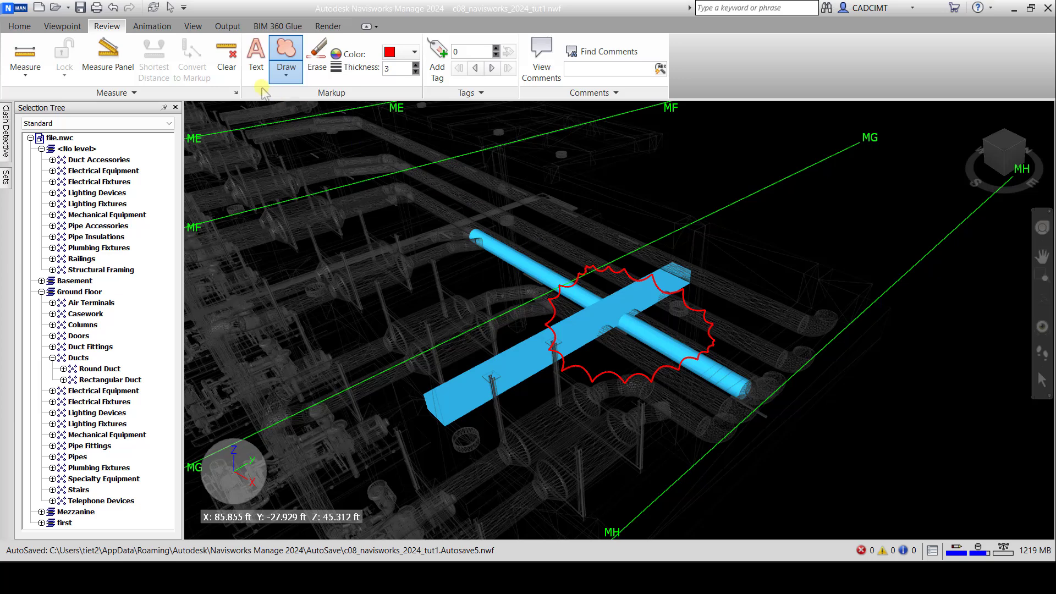
Step: Add the markup text "Clashed Items" inside the cloud at Clash4
click(255, 57)
click(634, 351)
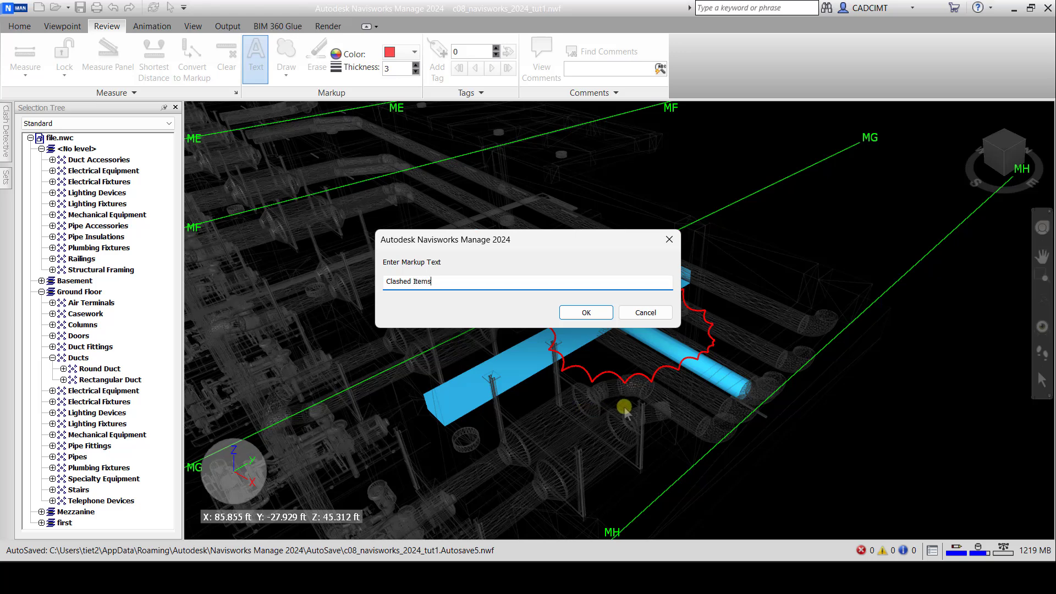
click(605, 314)
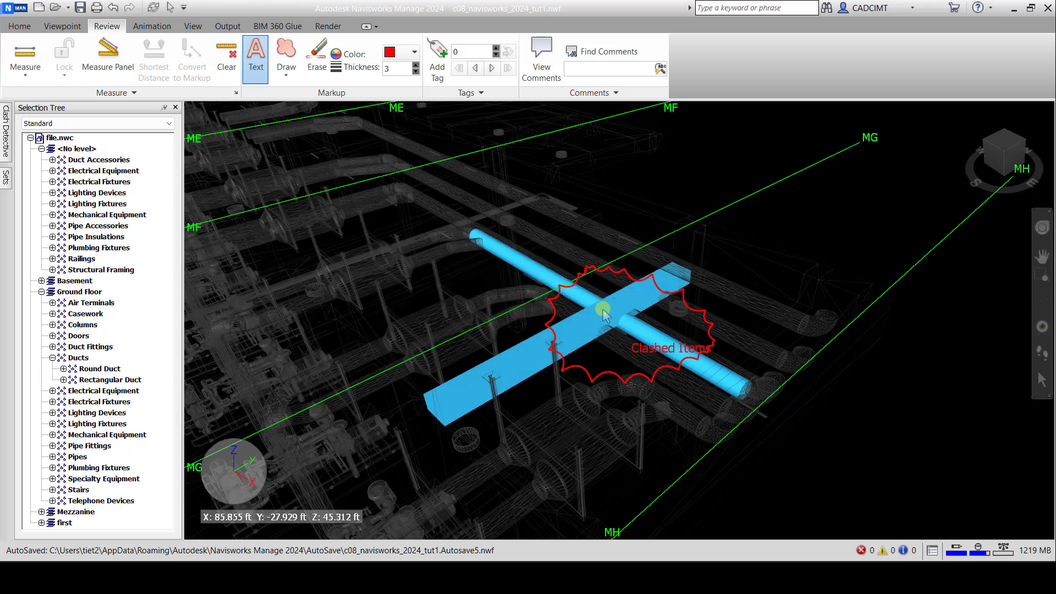
Step: Show Clash5 in the model and draw a markup cloud around the duct end that meets the beam
click(7, 132)
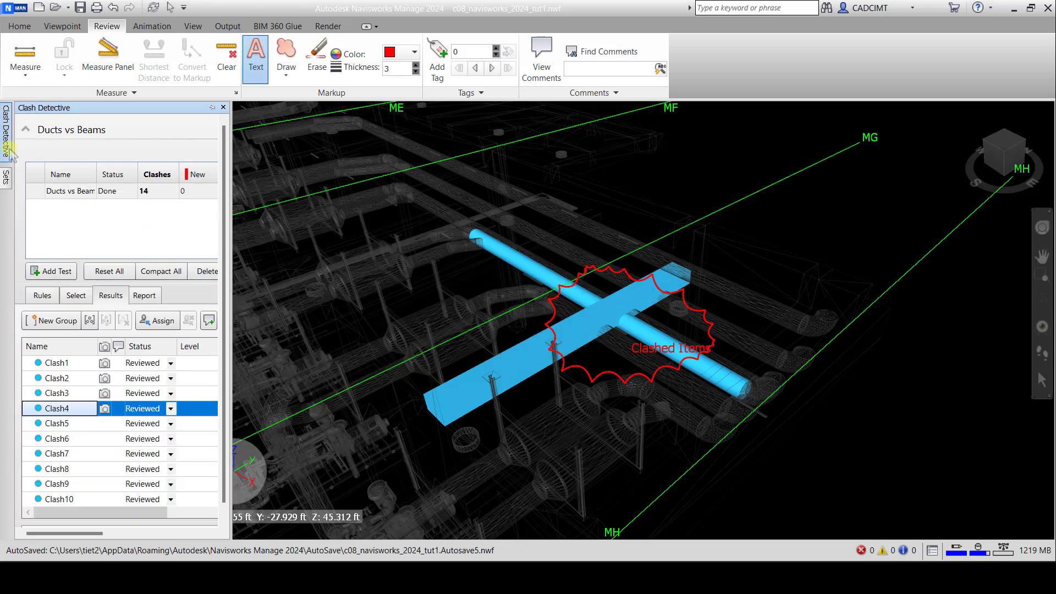
click(57, 424)
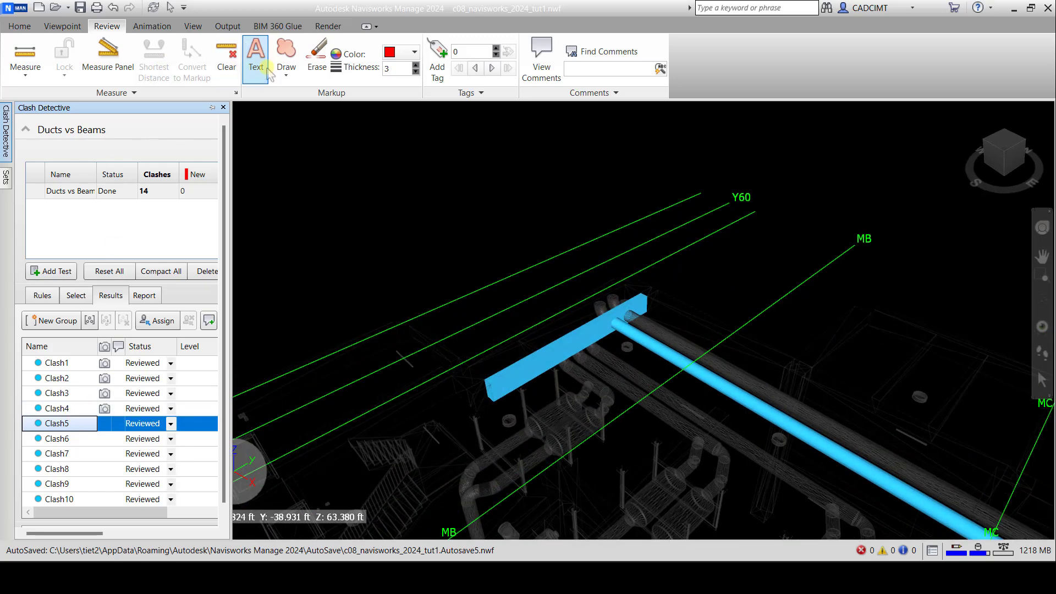
click(286, 70)
click(300, 109)
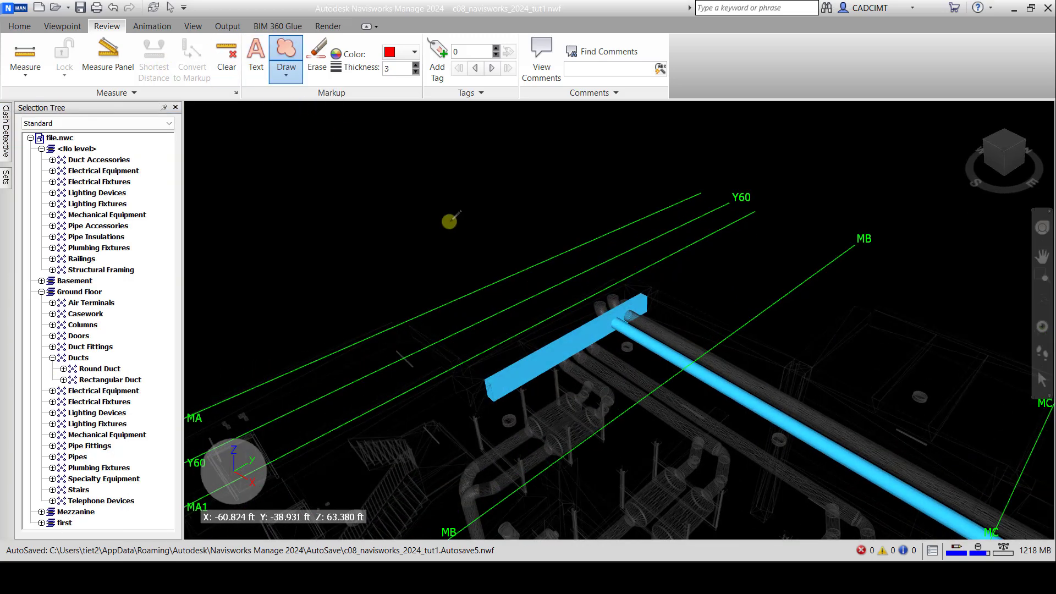
mouse_move(577, 296)
mouse_down()
mouse_move(564, 309)
mouse_move(581, 357)
mouse_move(640, 363)
mouse_move(690, 333)
mouse_move(683, 301)
mouse_move(618, 286)
mouse_move(579, 296)
mouse_up()
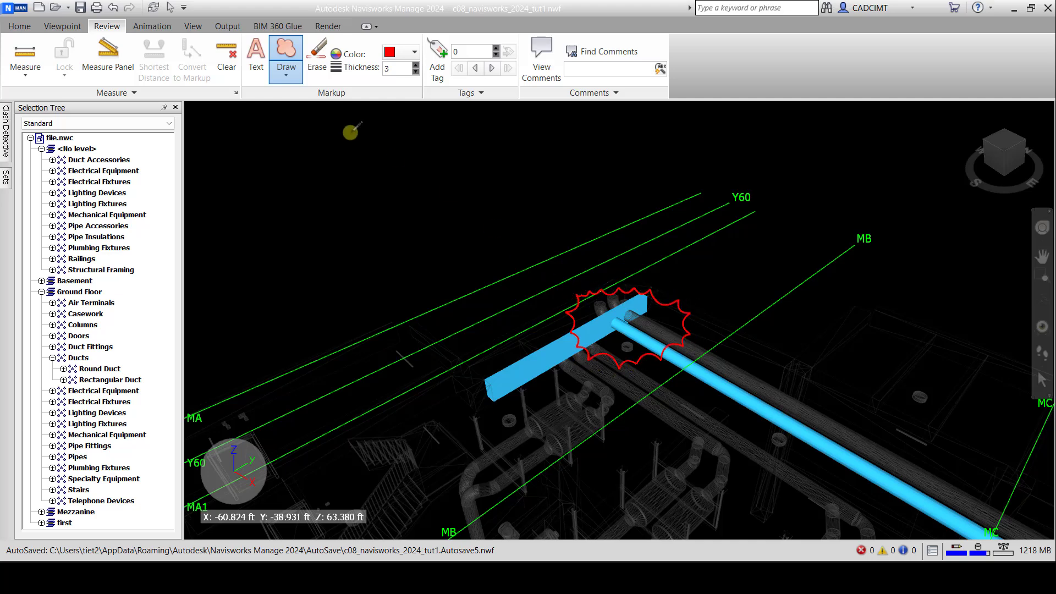
Step: Add the markup text "Clashed Items" at the cloud drawn for Clash5
click(256, 58)
click(571, 395)
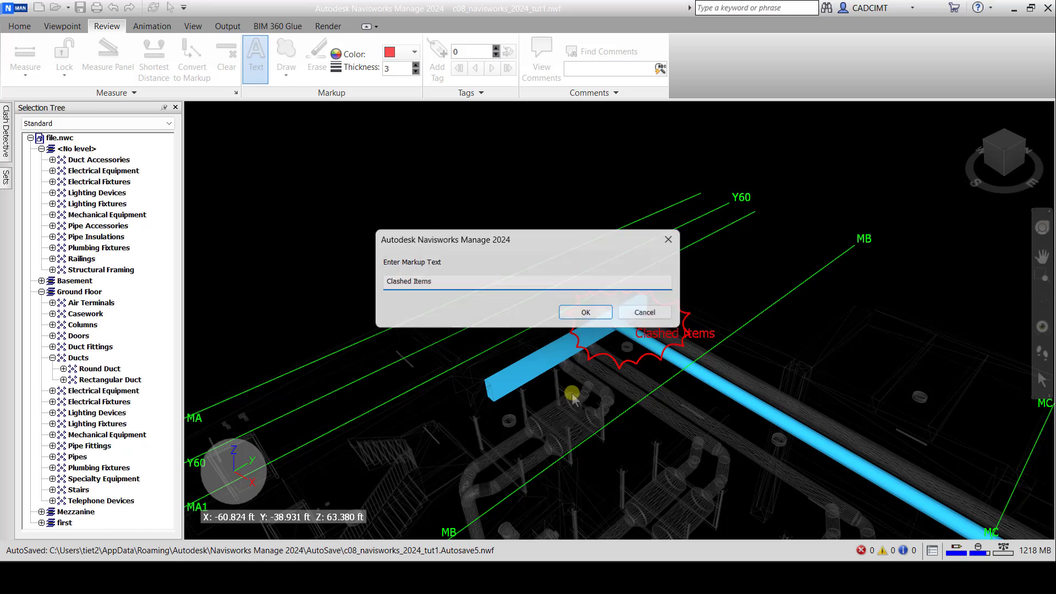
key(Return)
Step: Show Clash6 in the model and draw a markup cloud around the junction of its duct and beam
click(6, 130)
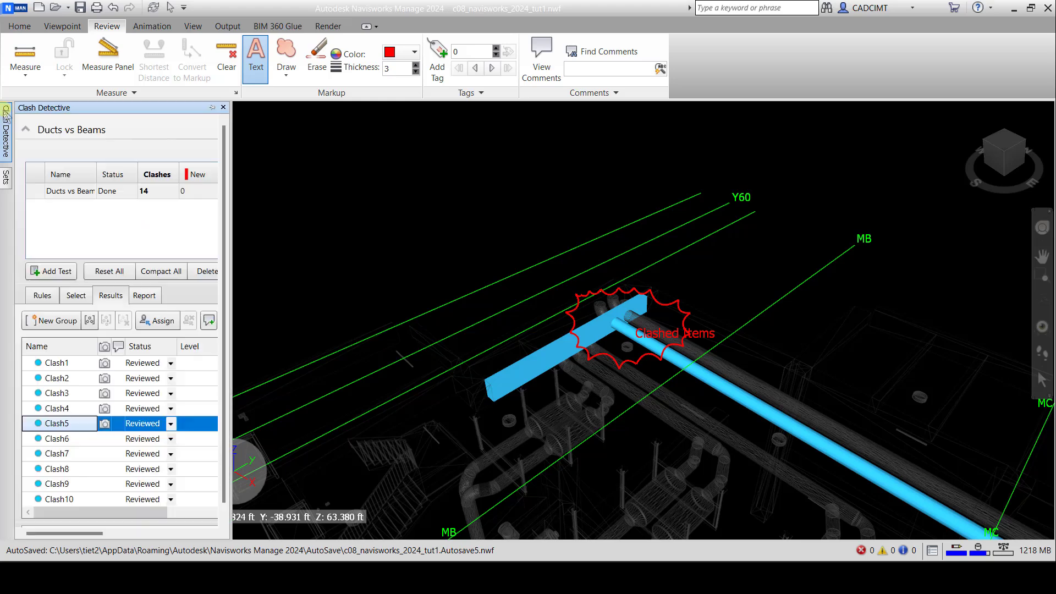
click(57, 438)
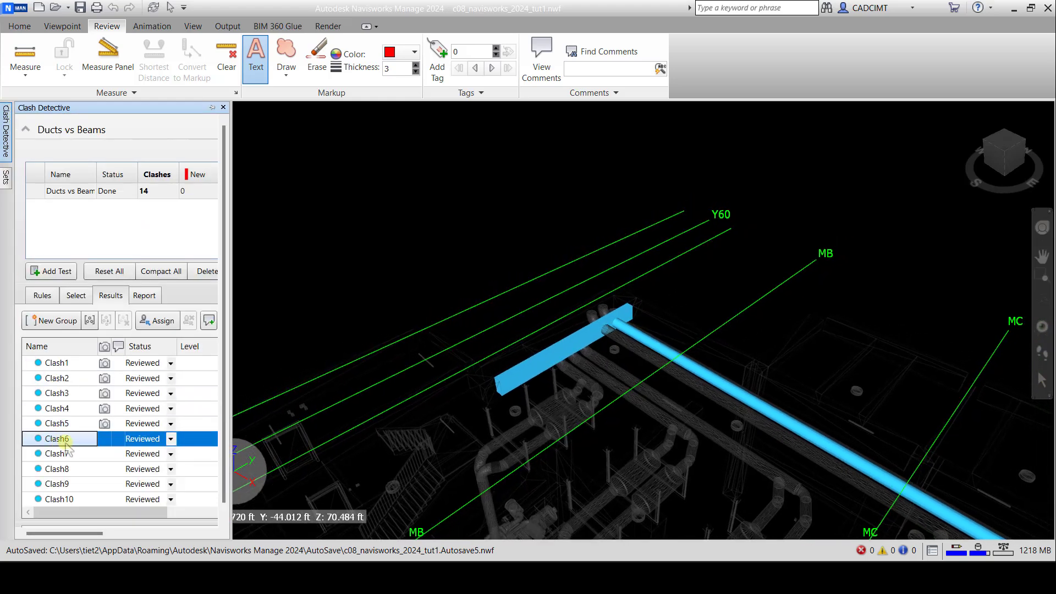
click(286, 63)
click(305, 106)
mouse_move(570, 300)
mouse_down()
mouse_move(578, 350)
mouse_move(626, 365)
mouse_move(684, 332)
mouse_move(679, 305)
mouse_move(626, 283)
mouse_move(566, 297)
mouse_up()
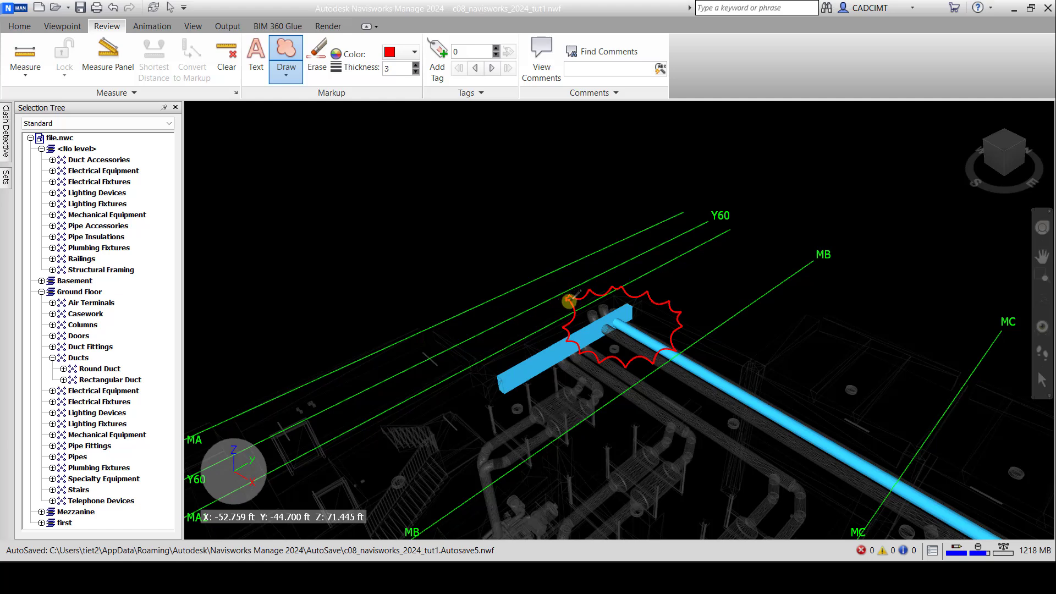
Step: Add the markup text "Clashed Items" at the cloud drawn for Clash6
click(255, 59)
click(636, 346)
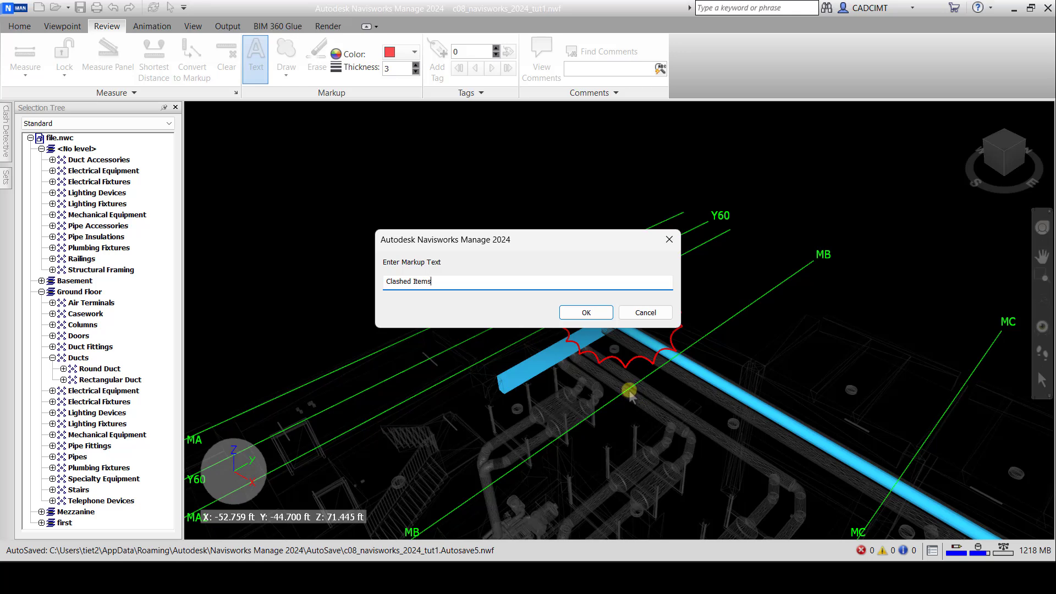
click(594, 313)
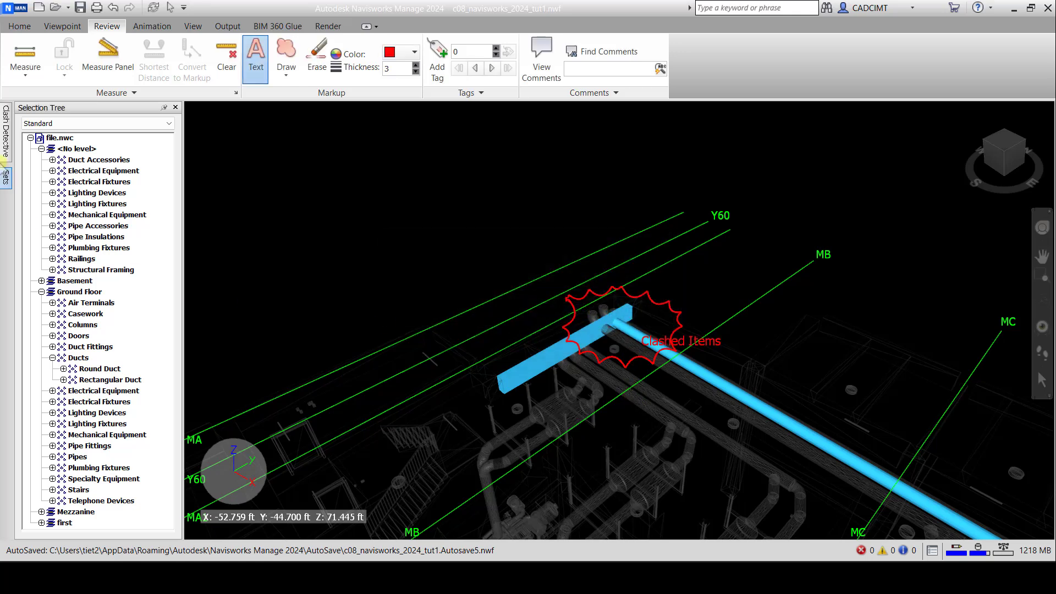
Step: Show Clash7 in the model and draw a markup cloud around the place where its short duct crosses the beam
click(6, 131)
click(62, 454)
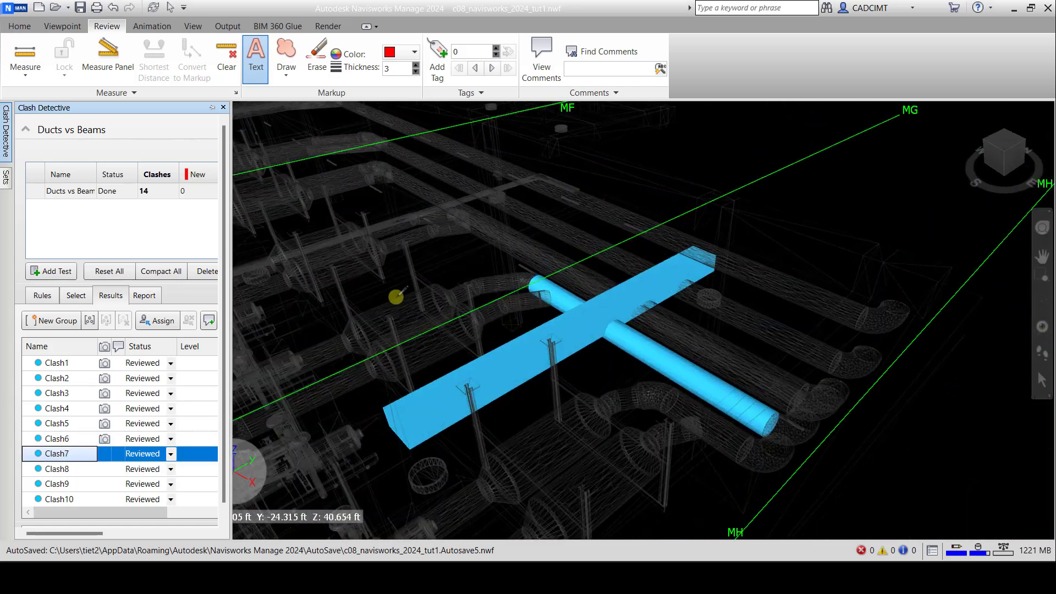
click(285, 71)
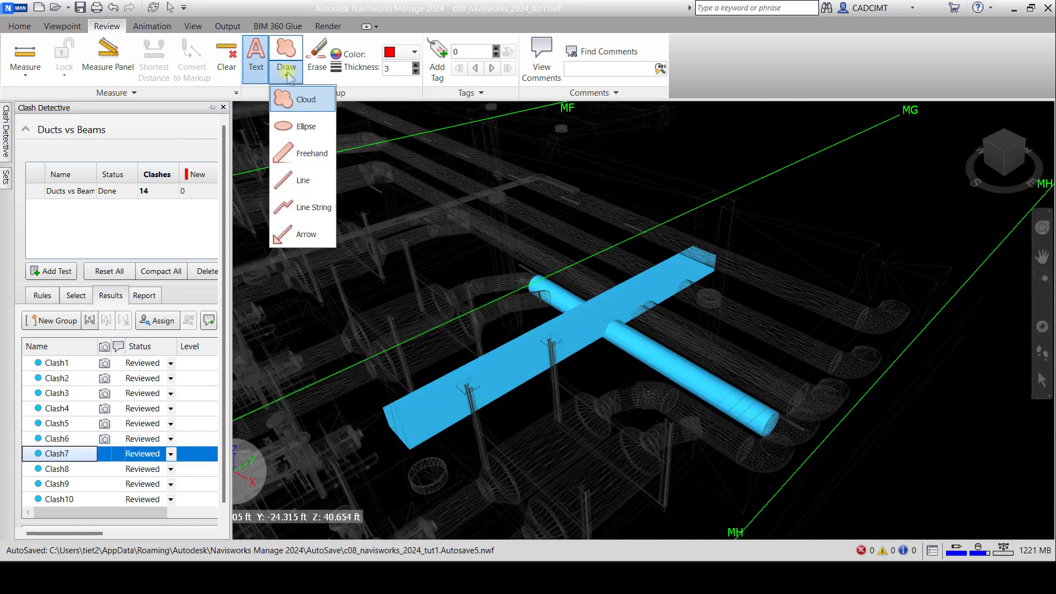
click(316, 101)
mouse_move(517, 315)
mouse_down()
mouse_move(567, 372)
mouse_move(656, 370)
mouse_move(688, 335)
mouse_move(691, 297)
mouse_move(649, 267)
mouse_move(578, 262)
mouse_move(532, 281)
mouse_move(515, 314)
mouse_up()
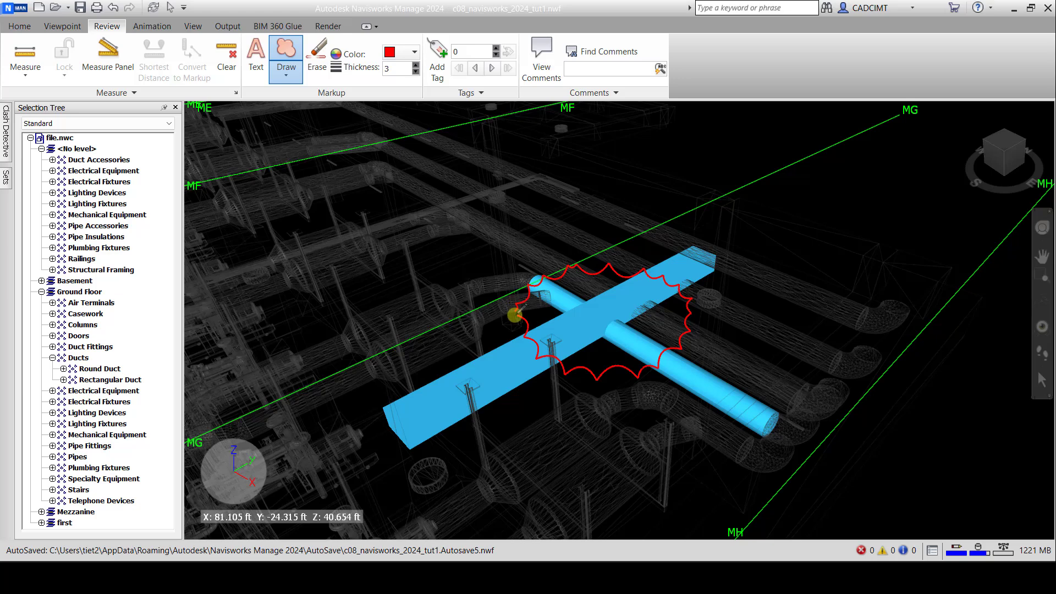
Step: Add the markup text "Clashed Items" at the cloud drawn for Clash7
click(256, 59)
click(618, 353)
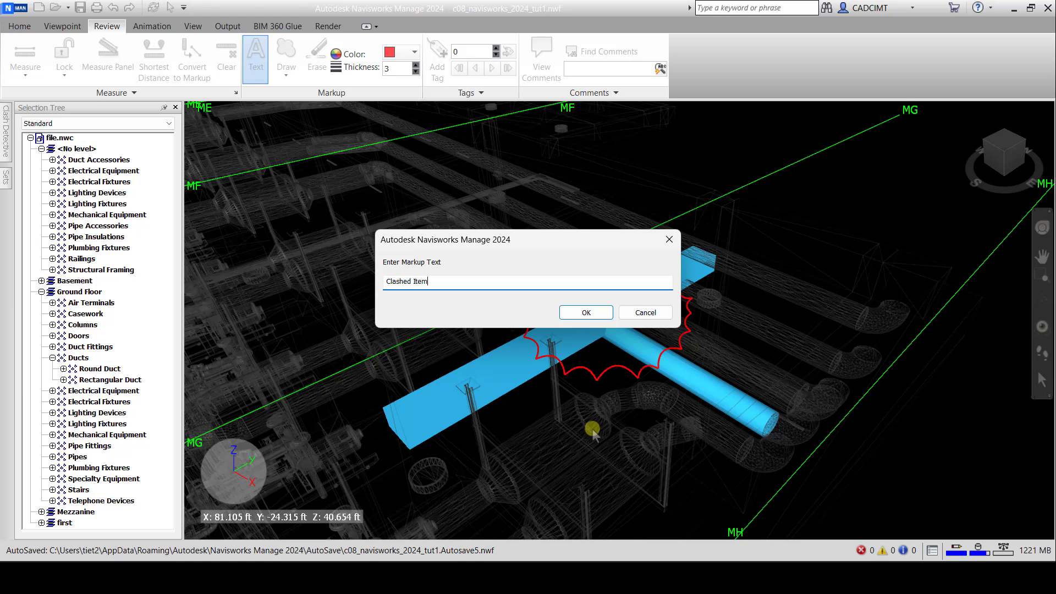
click(586, 313)
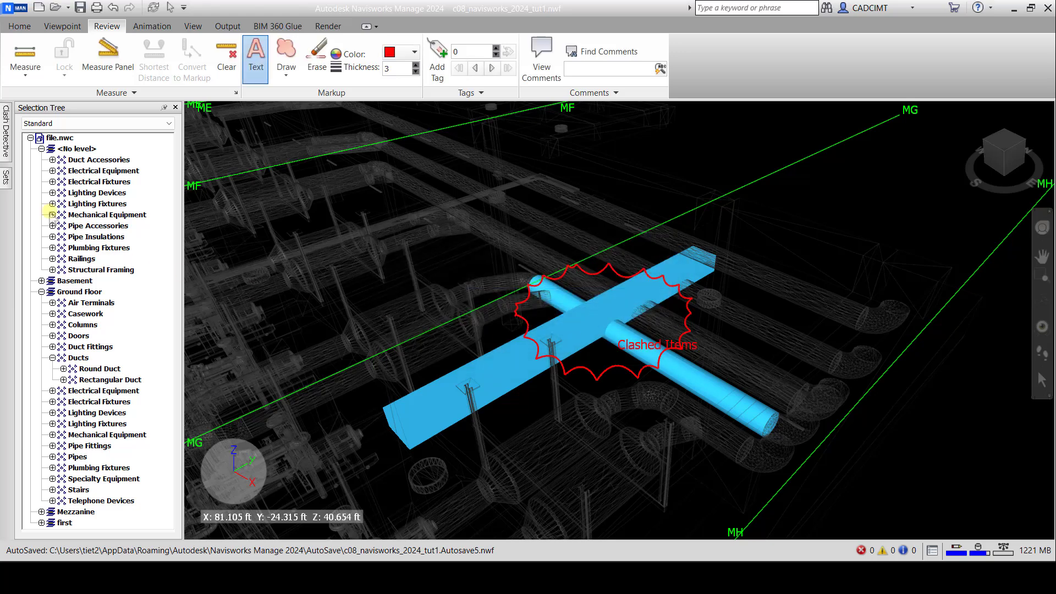
Step: Show Clash8 in the model and draw a markup cloud around the place where its round duct runs into the beam
click(6, 130)
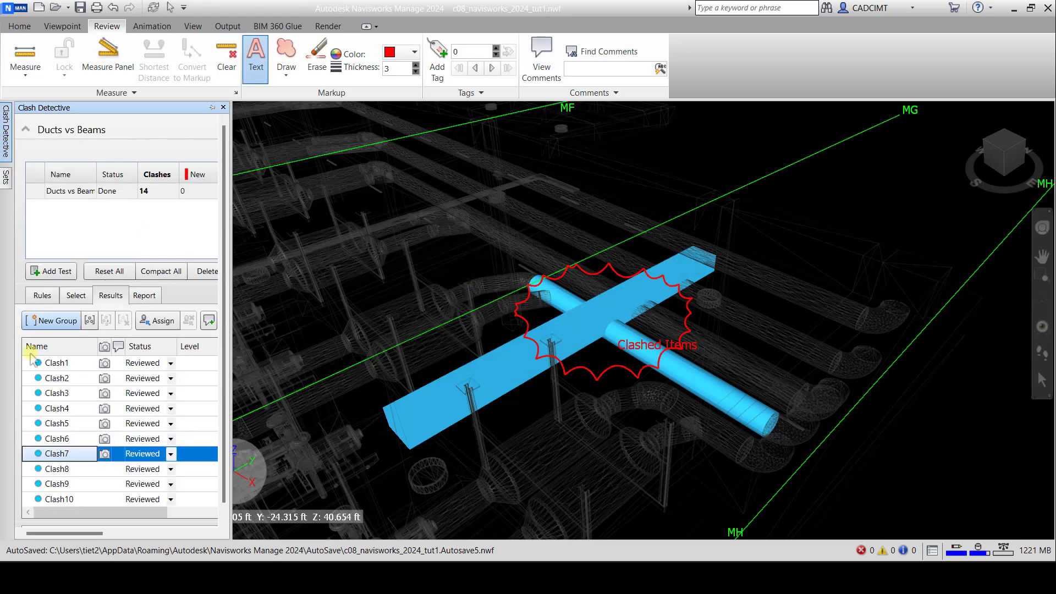
click(57, 468)
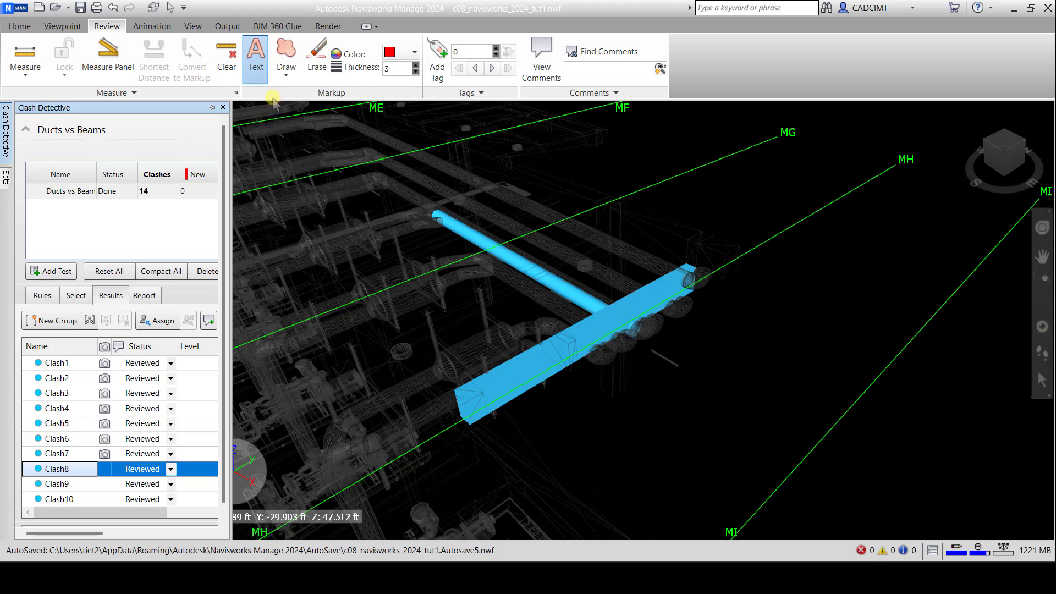
click(286, 60)
click(292, 110)
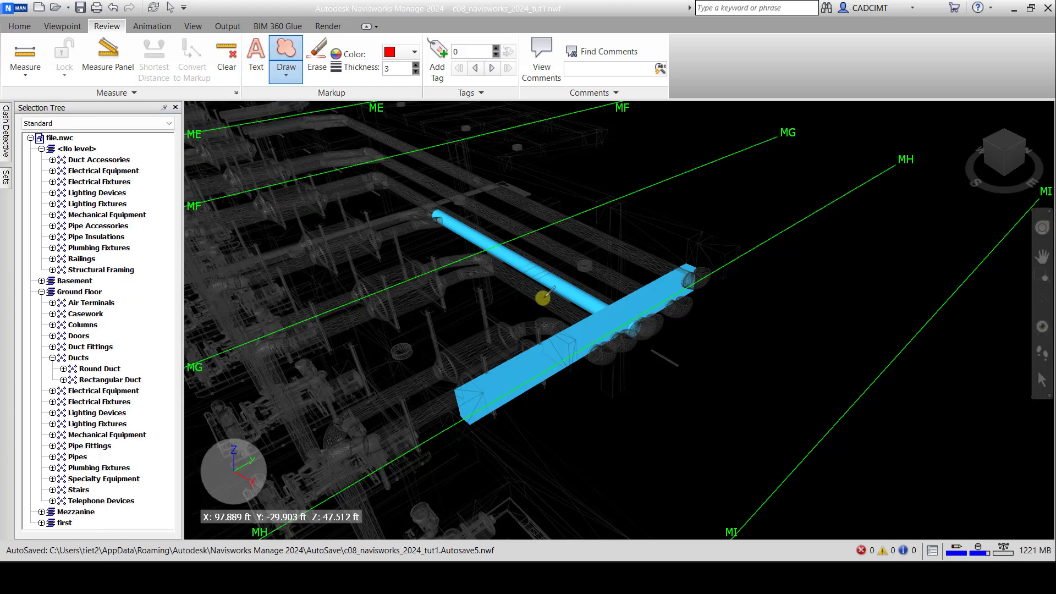
mouse_move(544, 297)
mouse_down()
mouse_move(546, 334)
mouse_move(605, 375)
mouse_move(692, 354)
mouse_move(679, 300)
mouse_move(611, 280)
mouse_move(544, 297)
mouse_up()
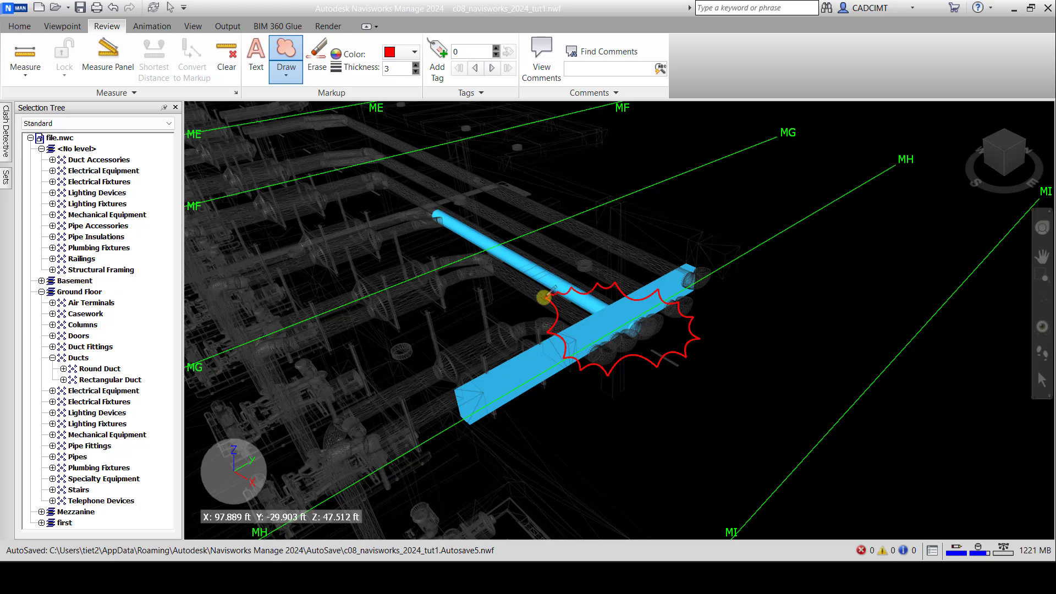
Step: Add the markup text "Clashed Items" inside the cloud drawn for Clash8
click(256, 60)
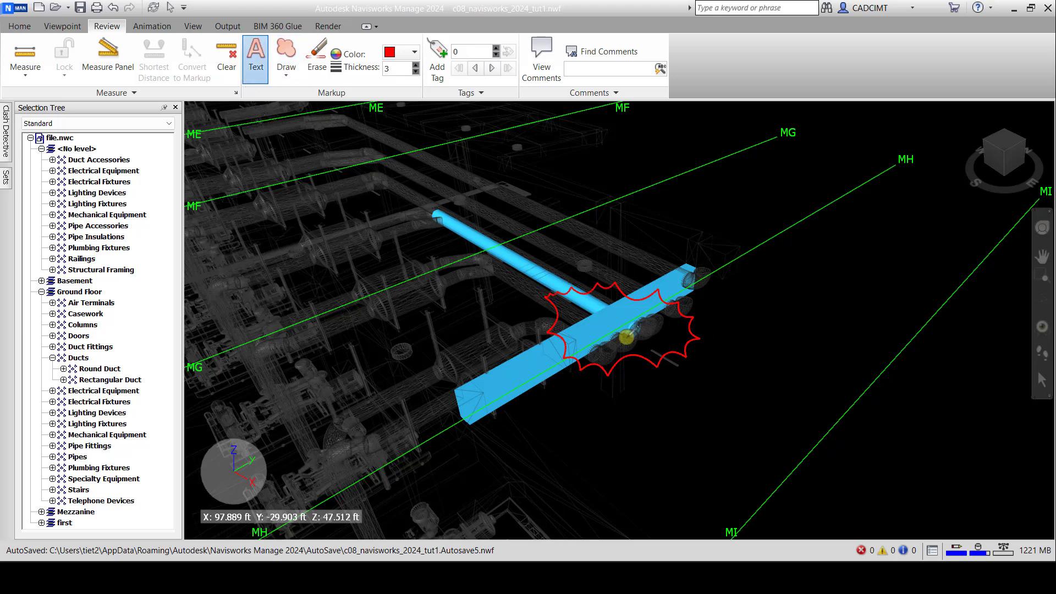
click(627, 338)
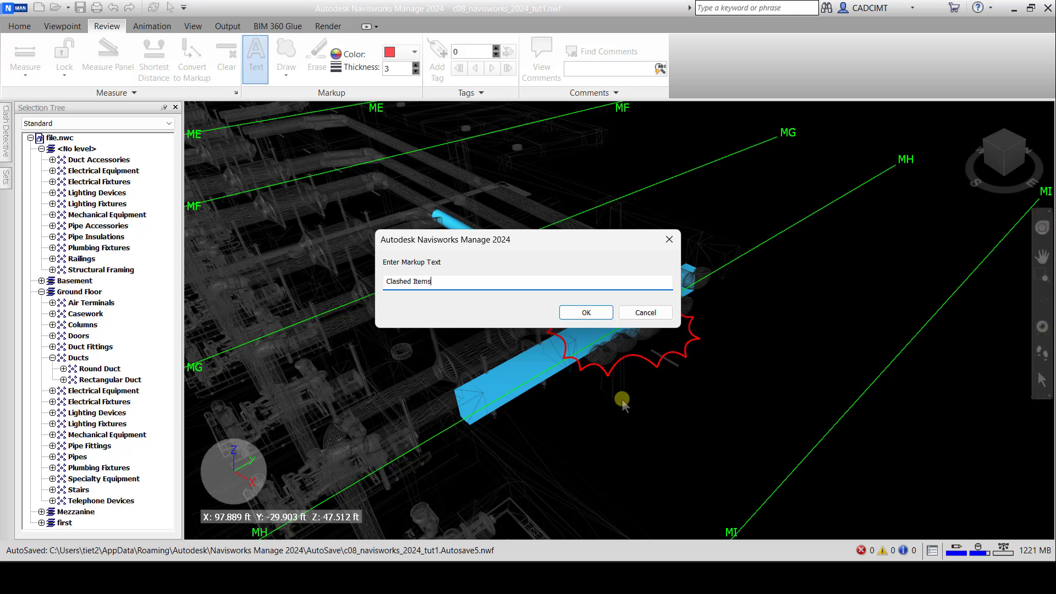
click(602, 315)
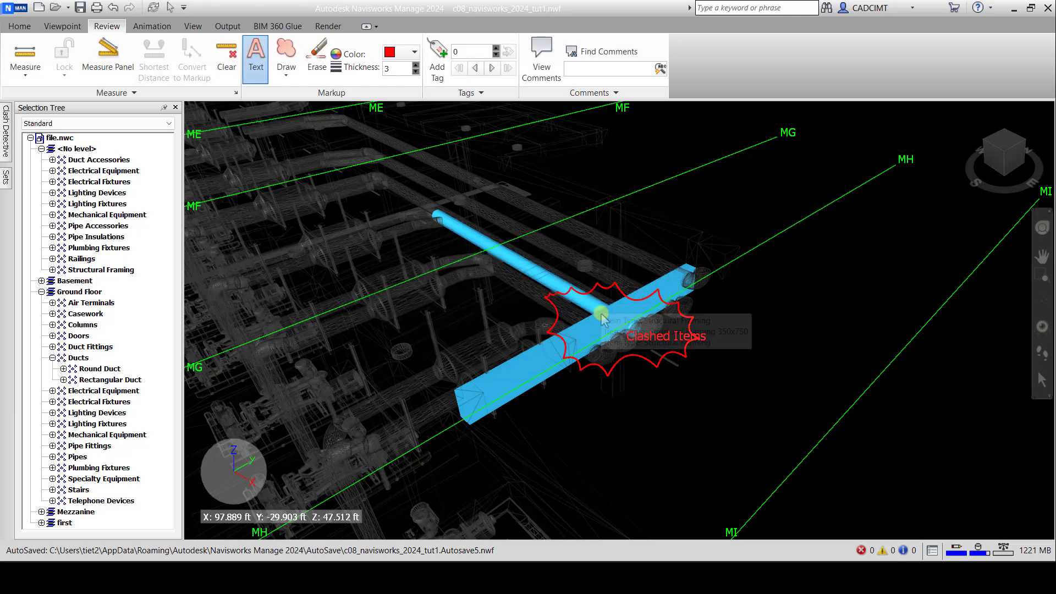
Step: Show Clash9 in the model and draw a markup cloud around the place where its duct passes through the beam
click(6, 130)
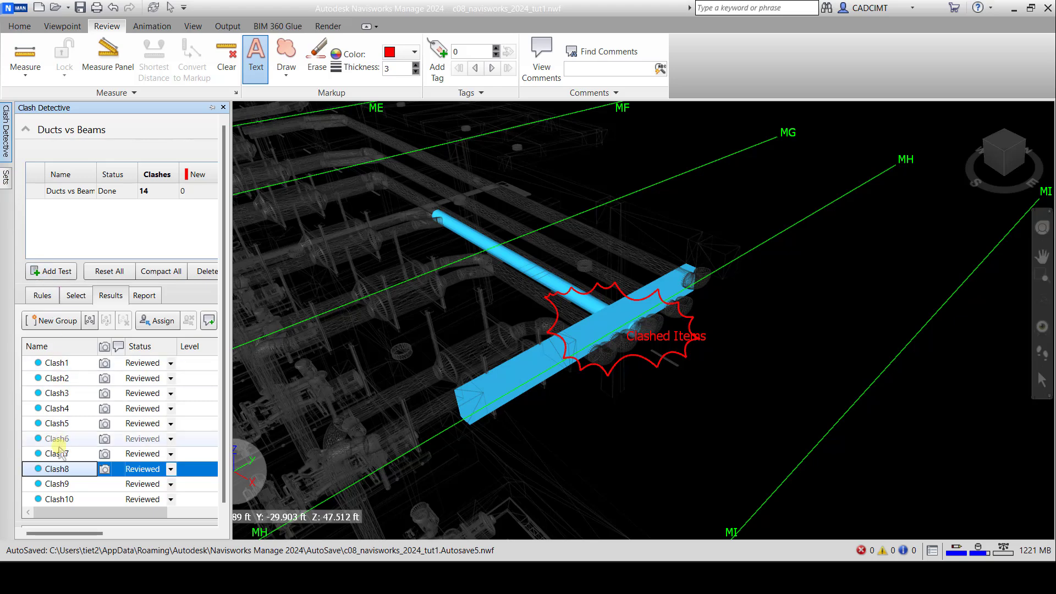
click(54, 484)
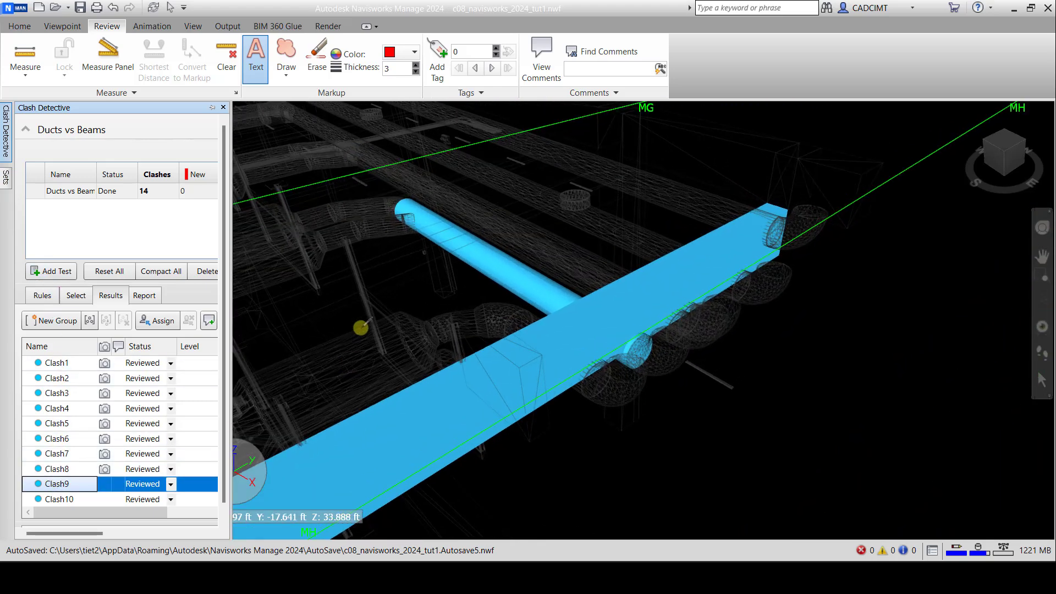
click(286, 72)
click(300, 100)
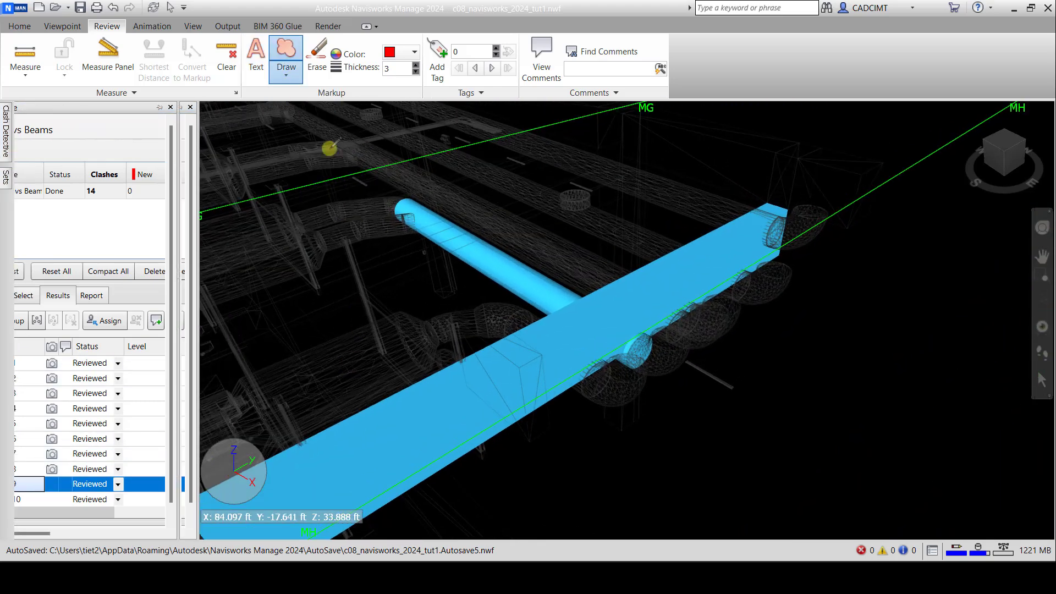
mouse_move(479, 303)
mouse_down()
mouse_move(509, 396)
mouse_move(596, 415)
mouse_move(669, 401)
mouse_move(759, 316)
mouse_move(693, 256)
mouse_move(630, 249)
mouse_move(499, 283)
mouse_move(477, 303)
mouse_up()
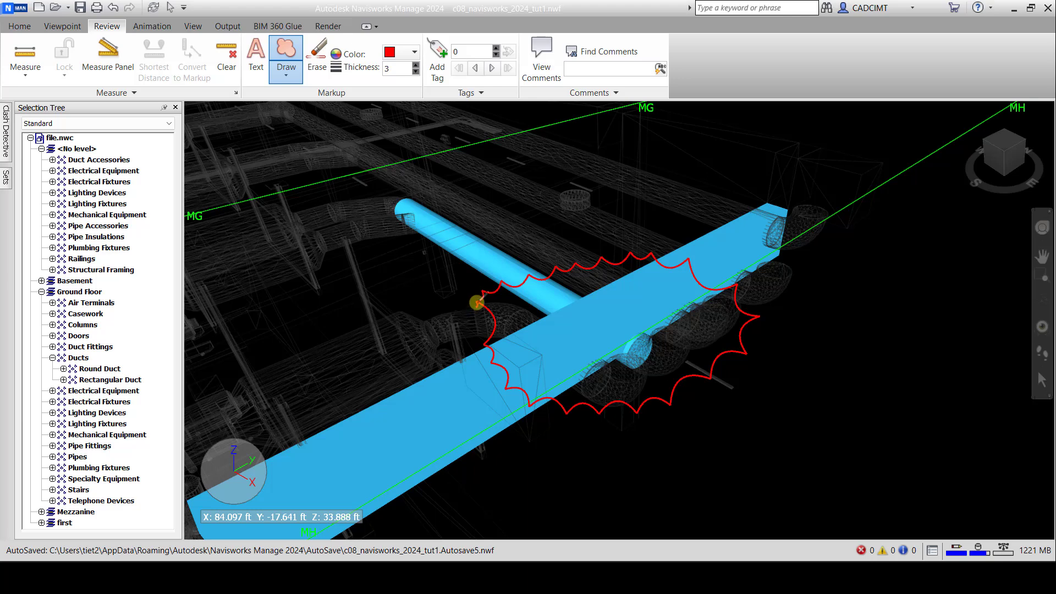
Step: Add the markup text "Clashed Items" inside the cloud drawn for Clash9
click(255, 60)
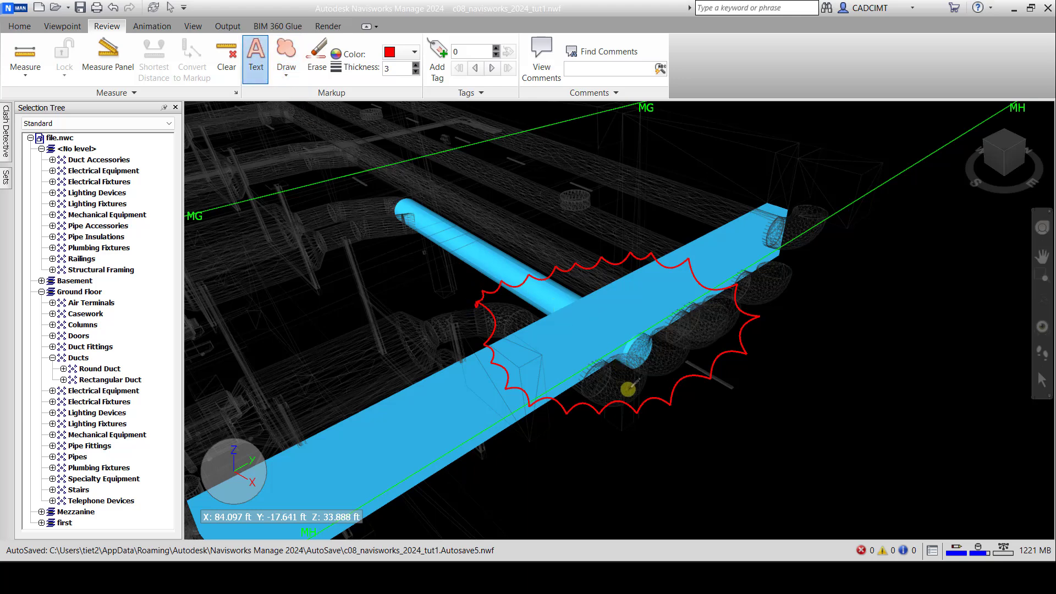
click(627, 386)
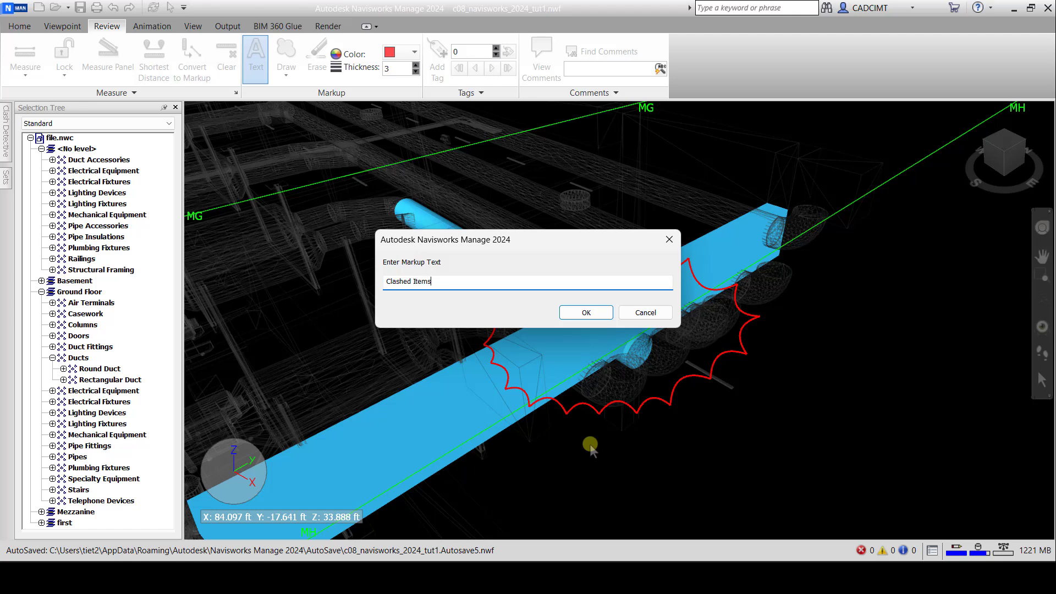
click(582, 313)
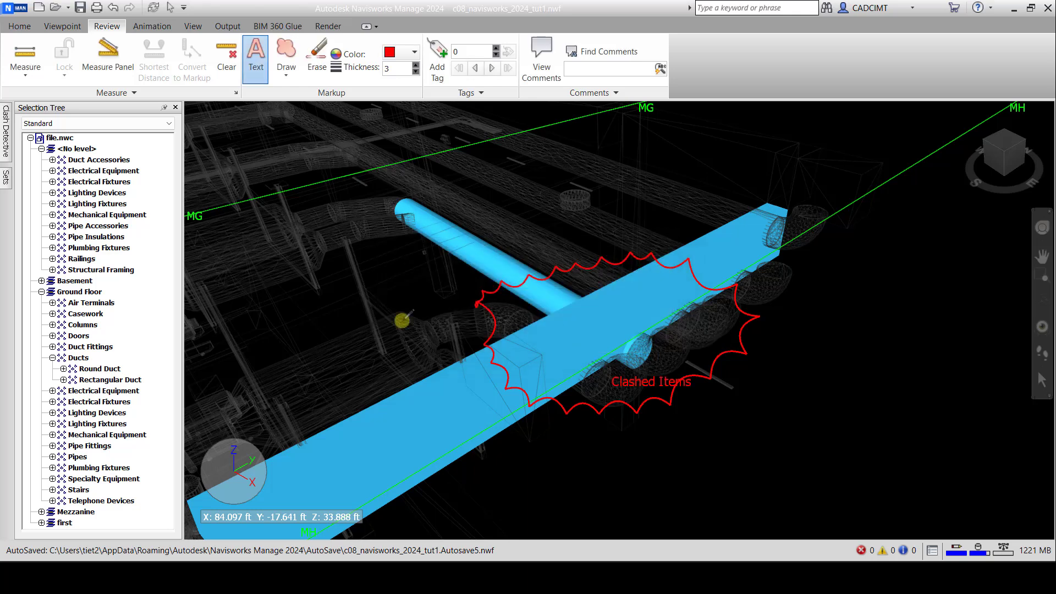
Step: Show Clash10 in the model and draw a markup cloud around the corner where its long duct meets the beam's end
click(5, 132)
click(66, 499)
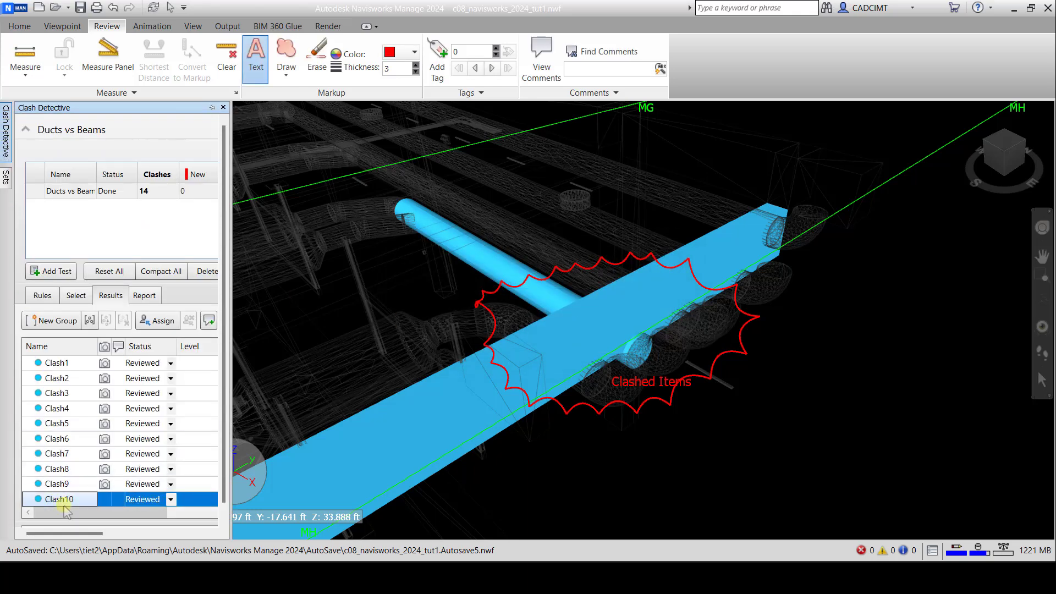
click(286, 74)
click(292, 102)
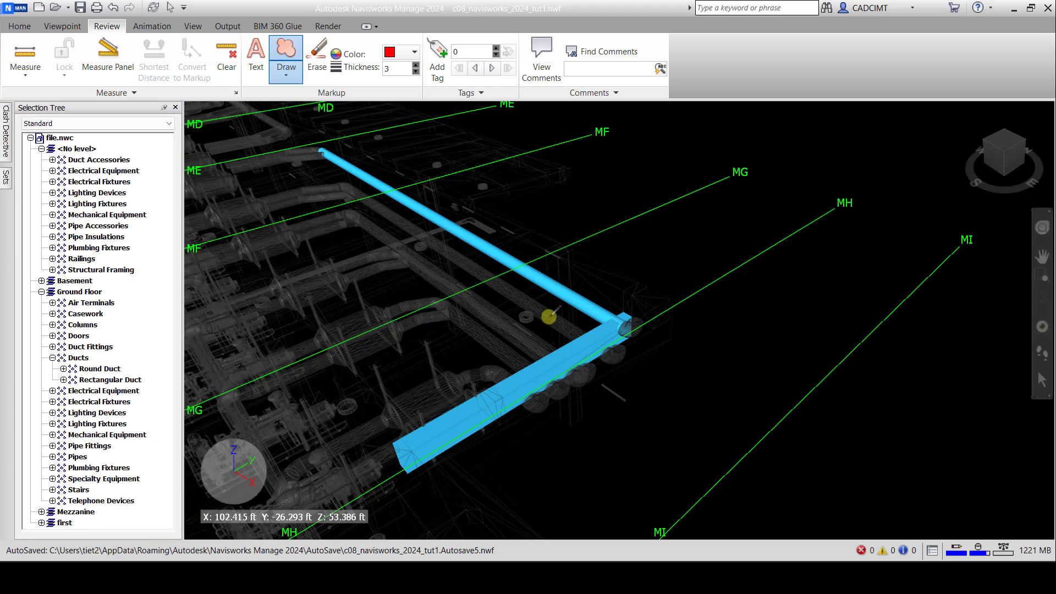
mouse_move(550, 317)
mouse_down()
mouse_move(565, 372)
mouse_move(624, 400)
mouse_move(674, 360)
mouse_move(688, 302)
mouse_move(628, 287)
mouse_move(547, 316)
mouse_up()
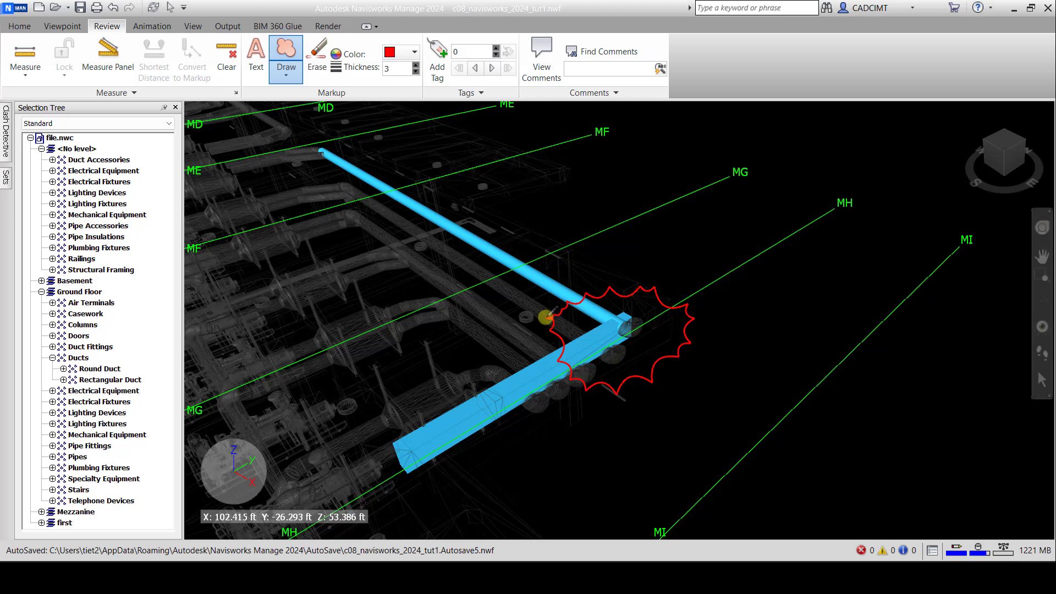
Step: Add the markup text "Clashed Items" inside the cloud drawn for Clash10
click(251, 72)
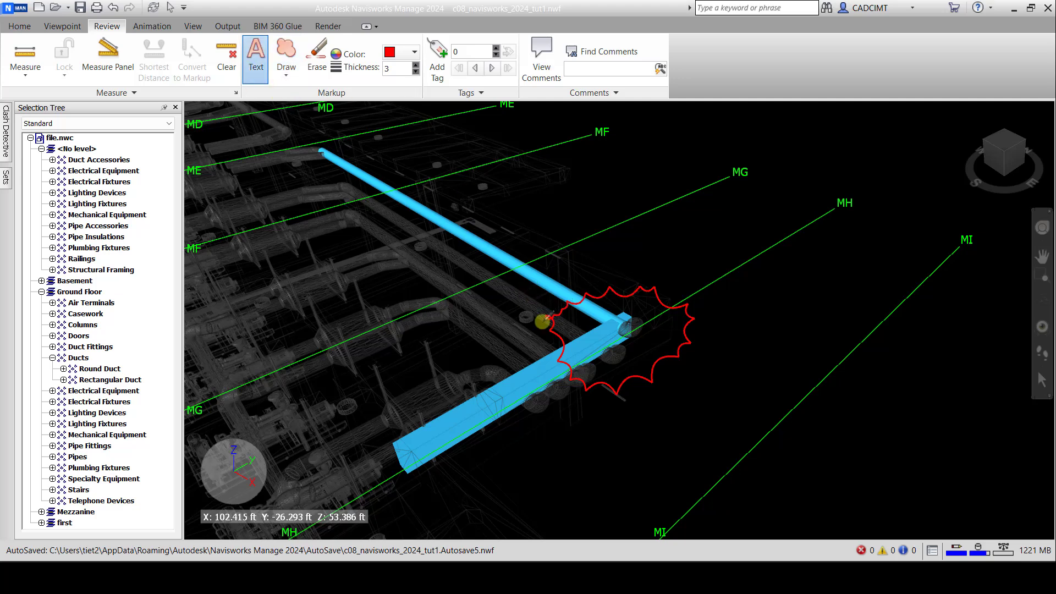
click(612, 373)
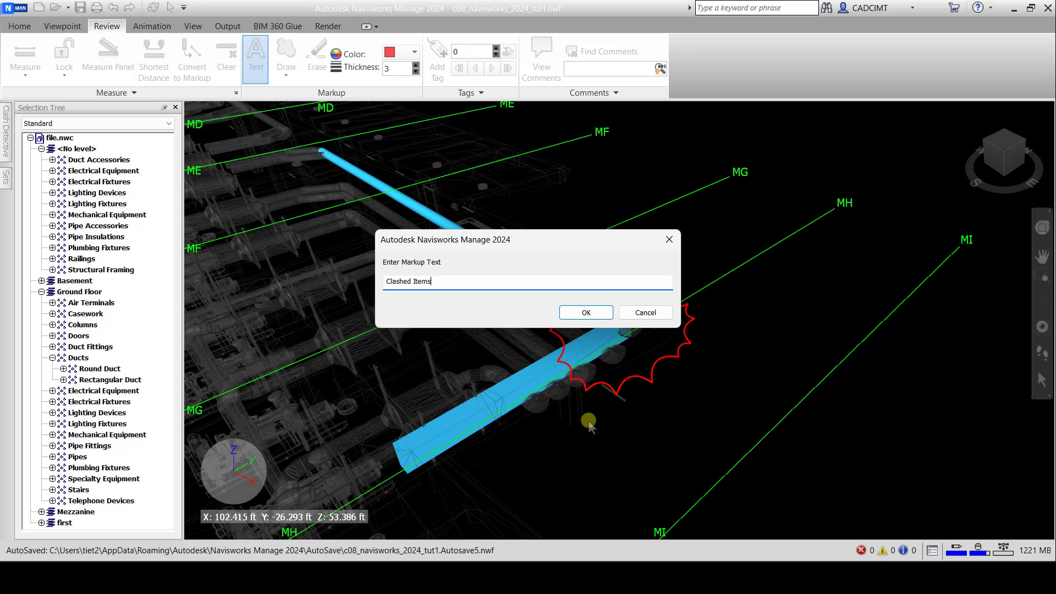
click(586, 313)
Step: Show Clash11 in the model and draw a markup cloud around the junction of its duct and beam
click(6, 130)
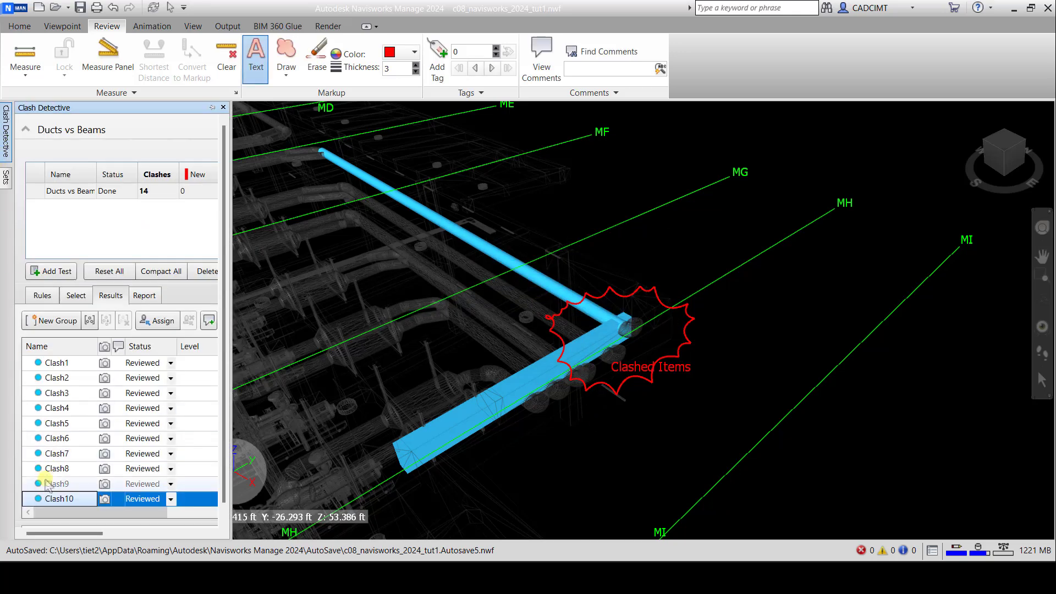
scroll(67, 455, down, 2)
click(60, 452)
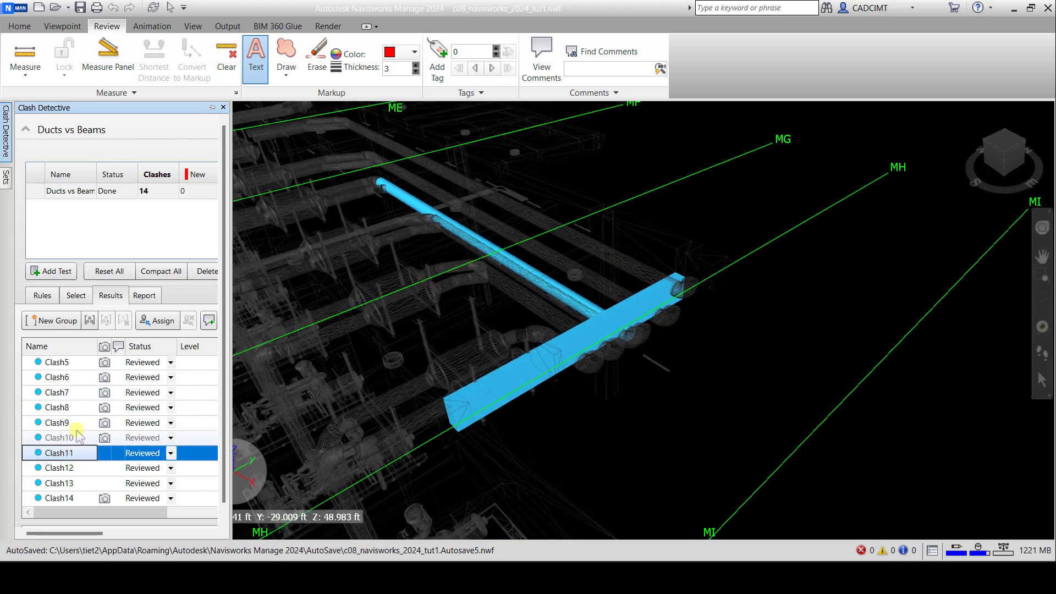
click(286, 69)
click(301, 99)
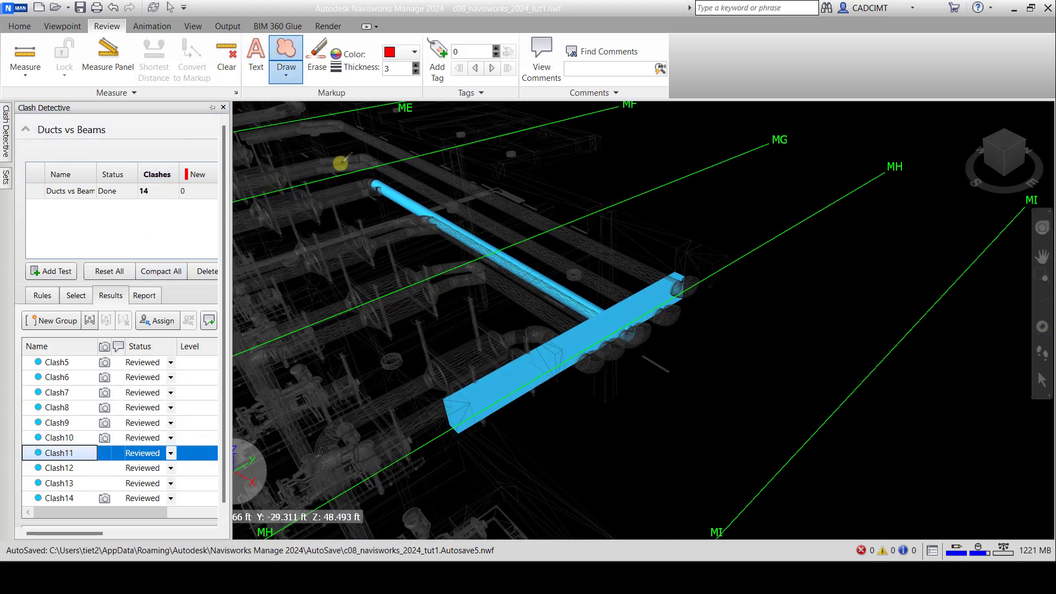
mouse_move(538, 306)
mouse_down()
mouse_move(558, 369)
mouse_move(625, 396)
mouse_move(691, 362)
mouse_move(696, 305)
mouse_move(657, 280)
mouse_move(572, 275)
mouse_move(539, 306)
mouse_up()
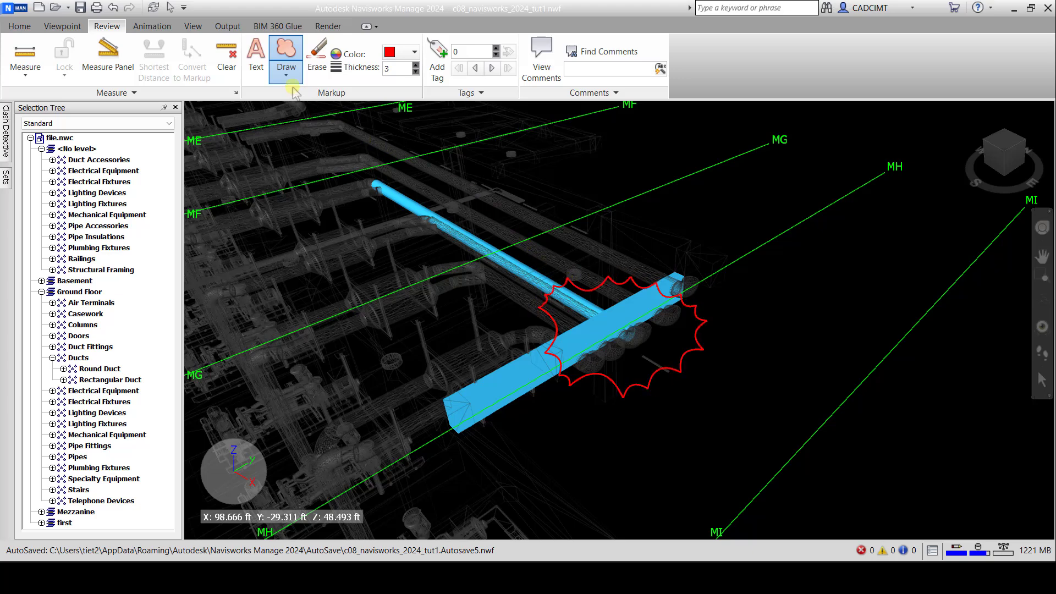
Step: Add the markup text "Clashed Items" at the cloud drawn for Clash11
click(256, 61)
click(533, 418)
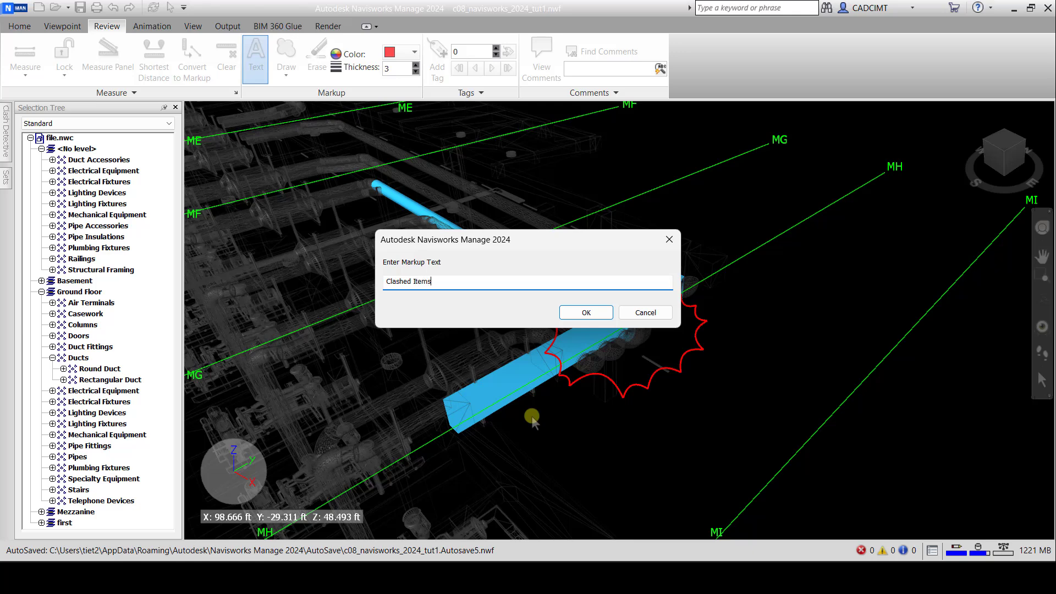
click(588, 313)
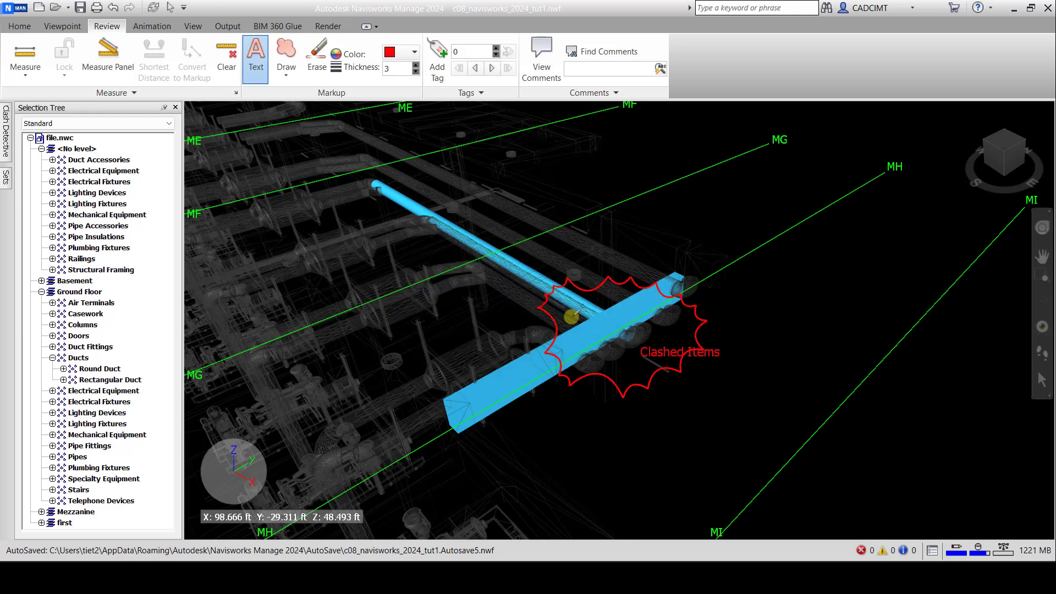
Step: Show Clash12 in the model and draw a markup cloud around the place where its duct crosses the beam near its end
click(6, 131)
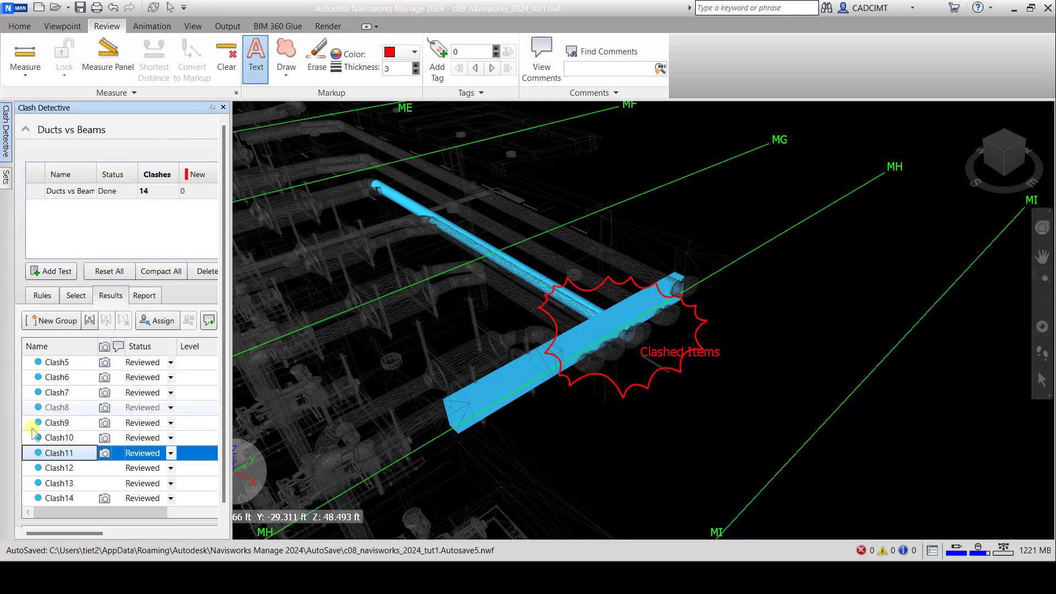
click(55, 468)
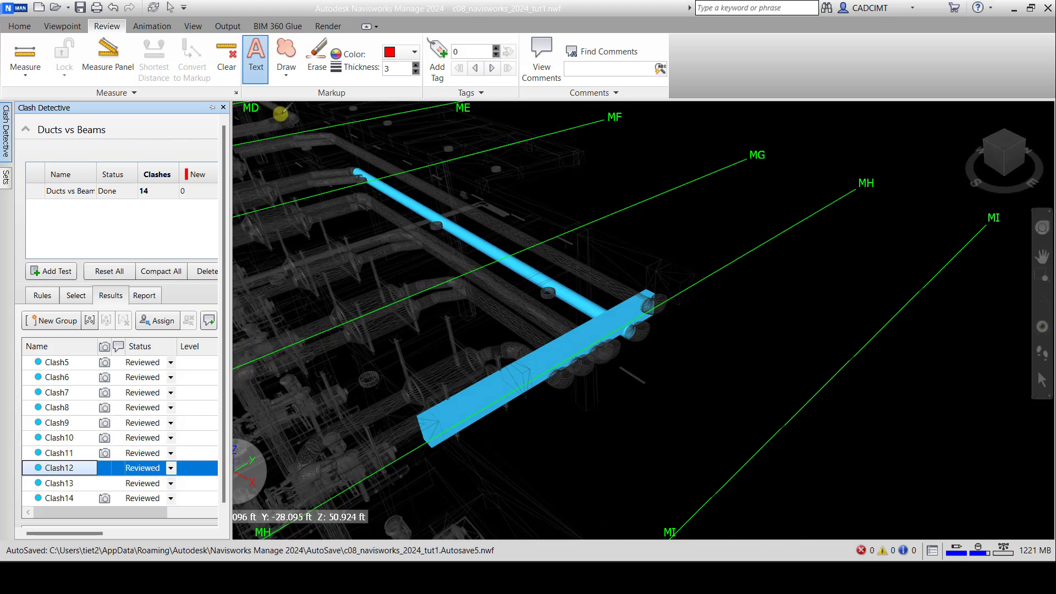
click(286, 61)
click(297, 101)
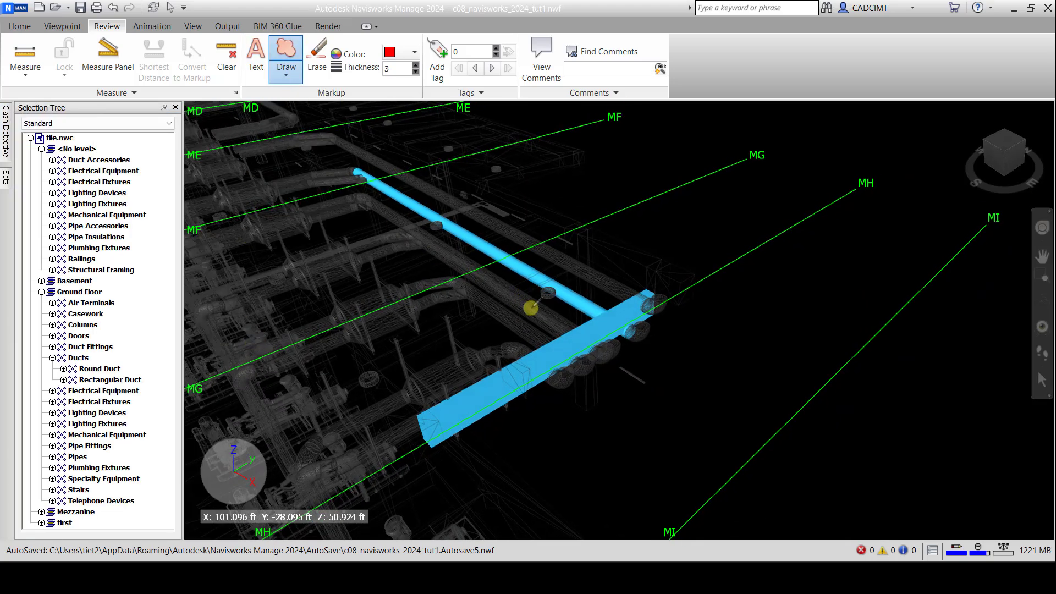
mouse_move(530, 307)
mouse_down()
mouse_move(566, 379)
mouse_move(679, 360)
mouse_move(683, 282)
mouse_move(623, 275)
mouse_move(569, 283)
mouse_move(528, 305)
mouse_up()
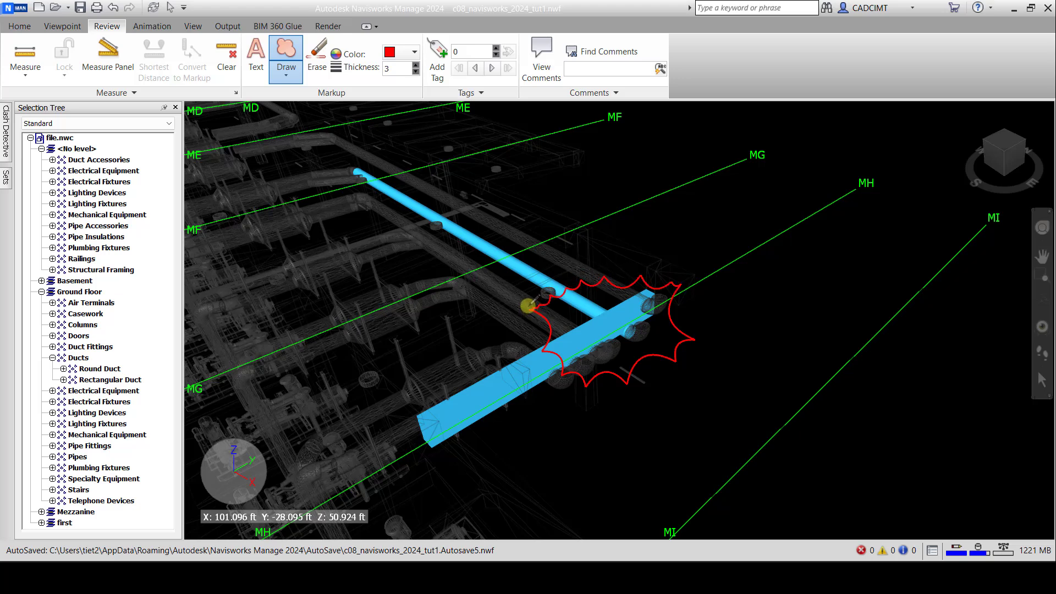
Step: Add the markup text "Clashed Items" inside the cloud drawn for Clash12
click(255, 59)
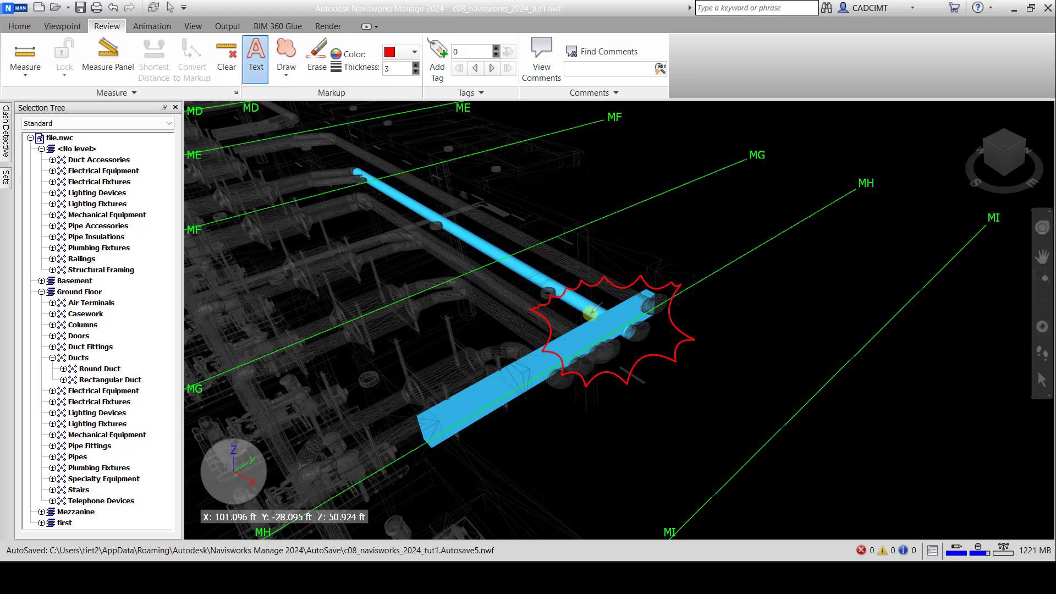
click(613, 354)
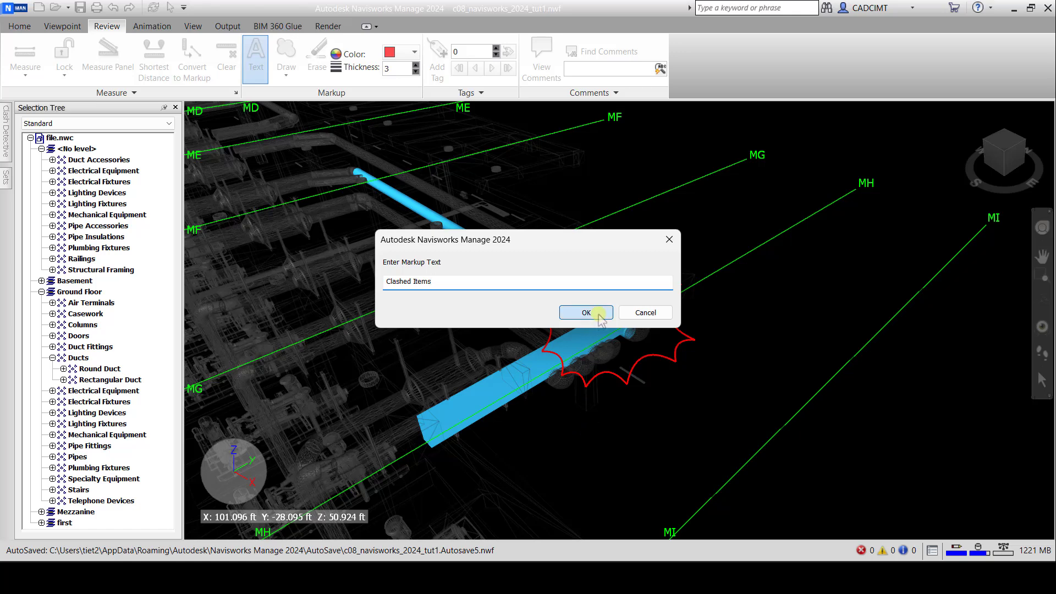
click(597, 311)
Step: Show Clash13 in the model and draw a markup cloud around the place where its duct meets the beam
click(6, 131)
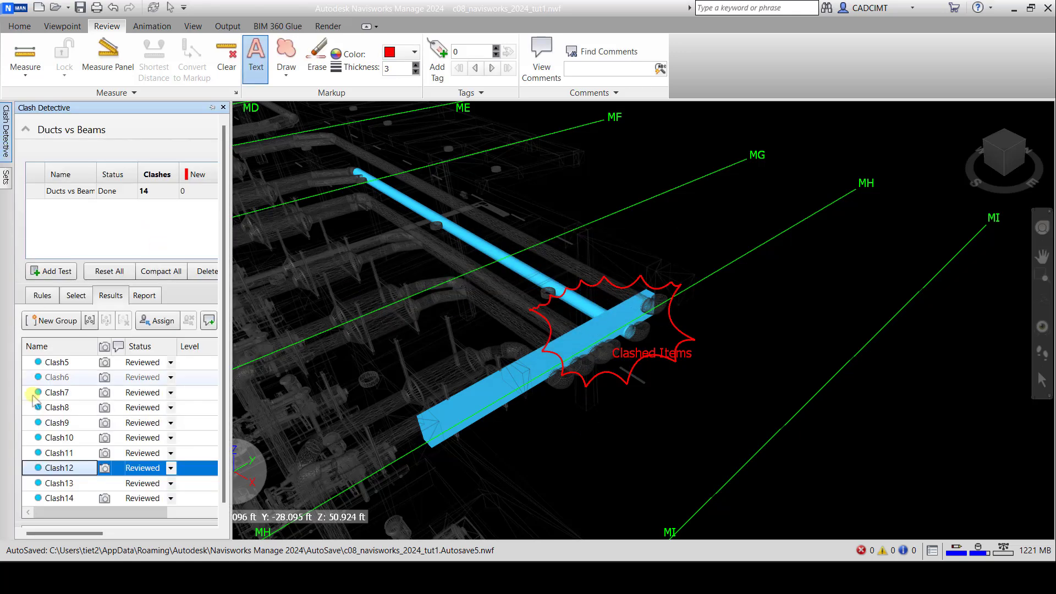
click(60, 484)
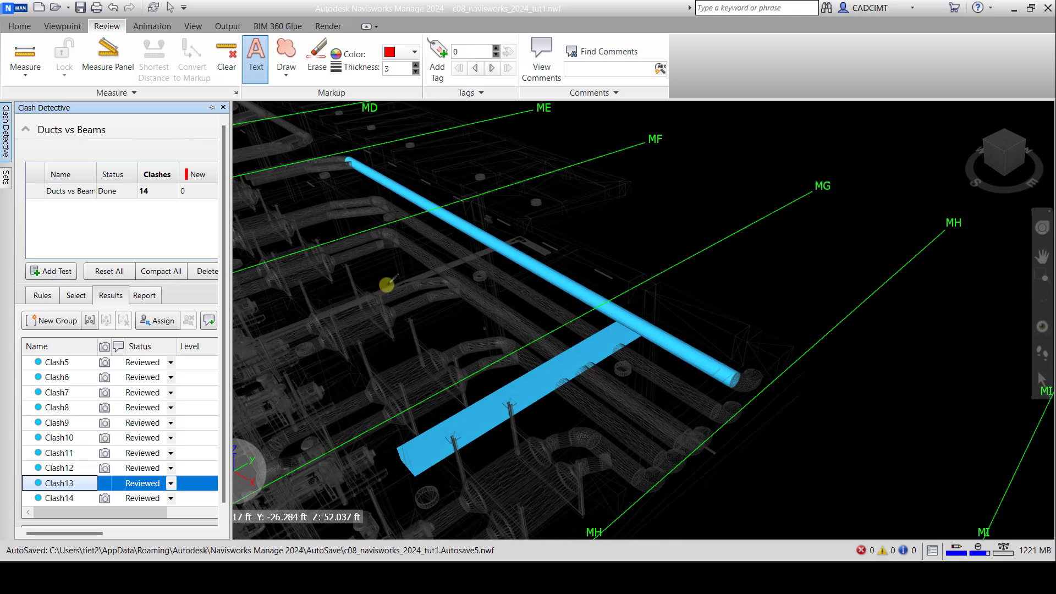
click(294, 83)
click(305, 101)
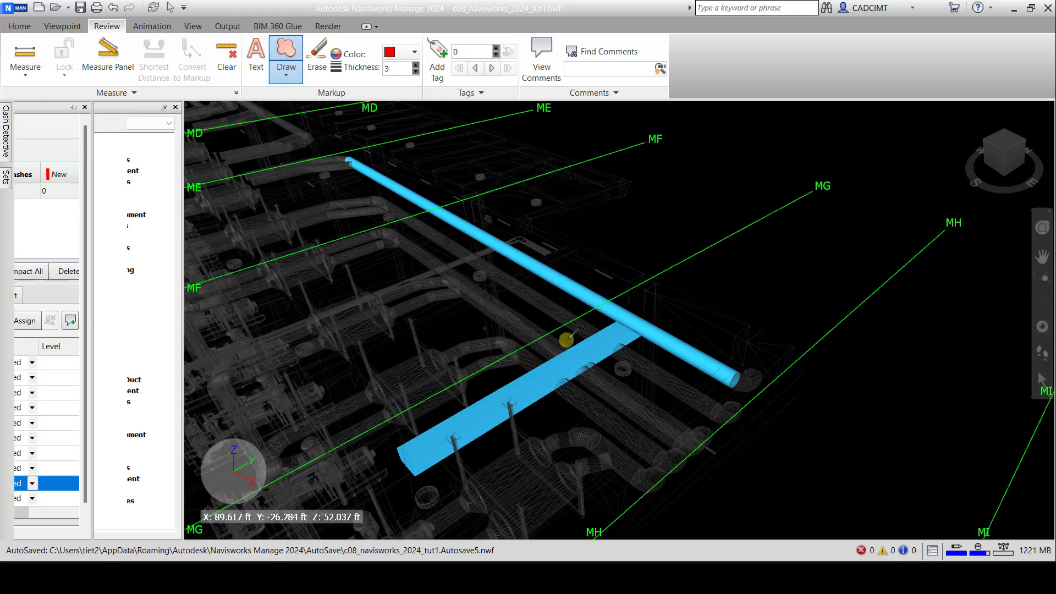
click(566, 335)
mouse_move(581, 396)
mouse_down()
mouse_move(646, 397)
mouse_move(725, 355)
mouse_move(720, 305)
mouse_move(672, 284)
mouse_move(618, 289)
mouse_move(567, 316)
mouse_move(566, 331)
mouse_up()
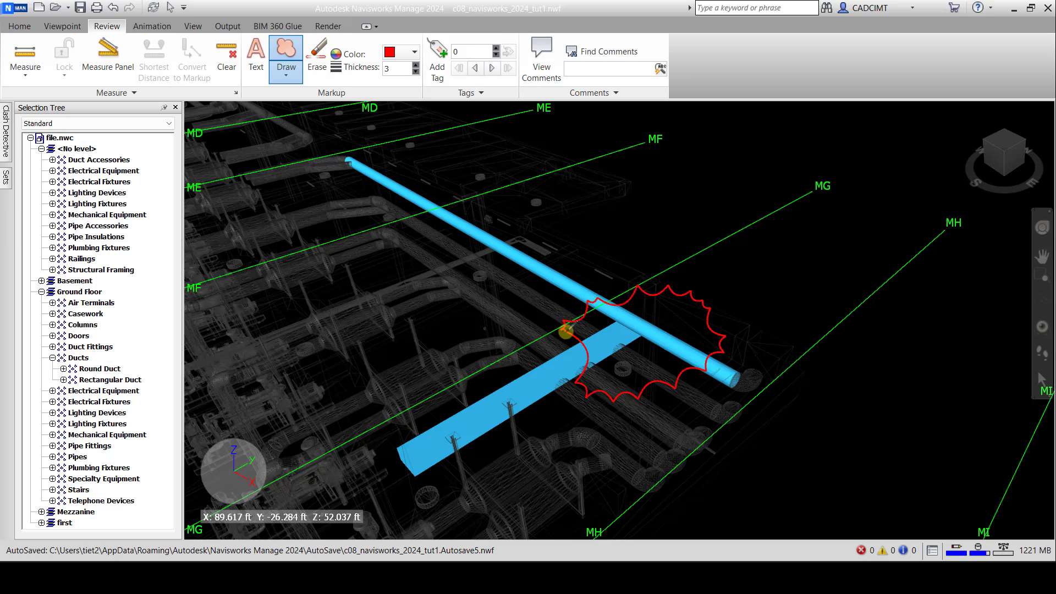
Step: Add the markup text "Clashed Items" inside the cloud drawn for Clash13
click(254, 70)
click(648, 372)
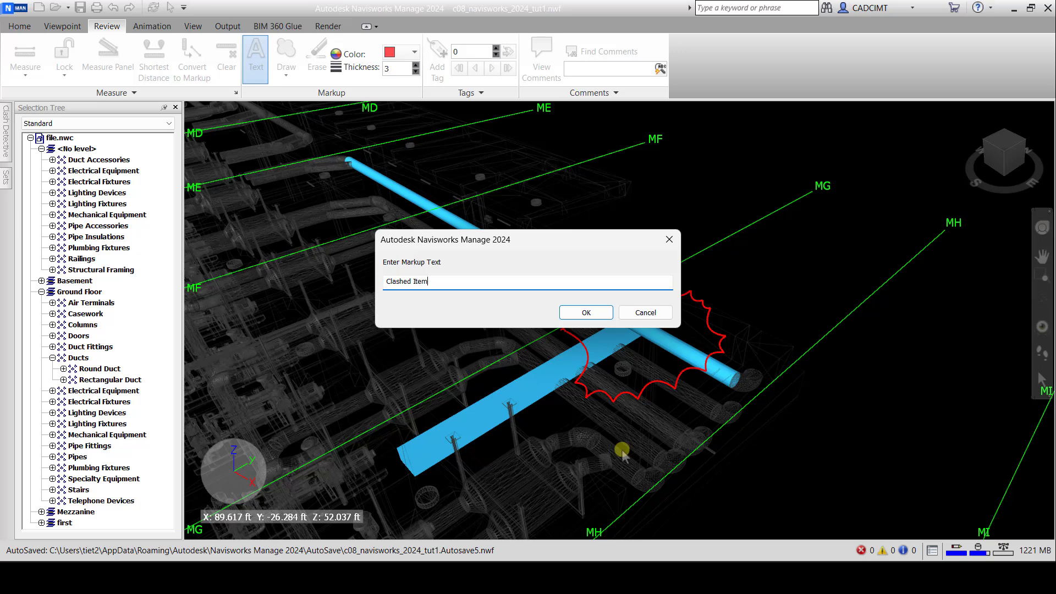
click(599, 319)
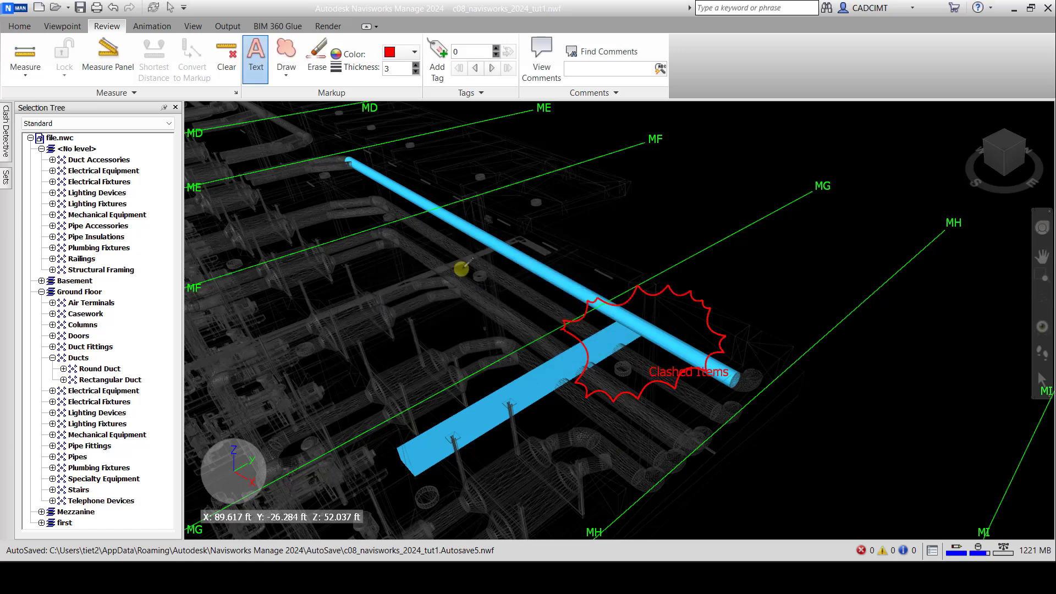
Step: Show Clash14 in the model and draw a markup cloud around the beam end where the duct meets it
click(6, 144)
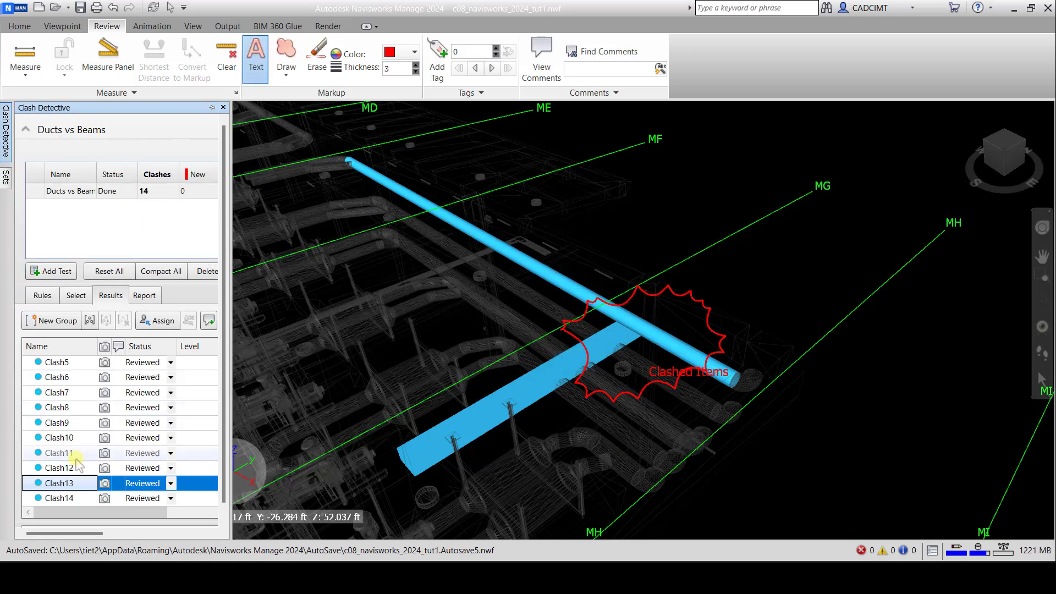
click(61, 497)
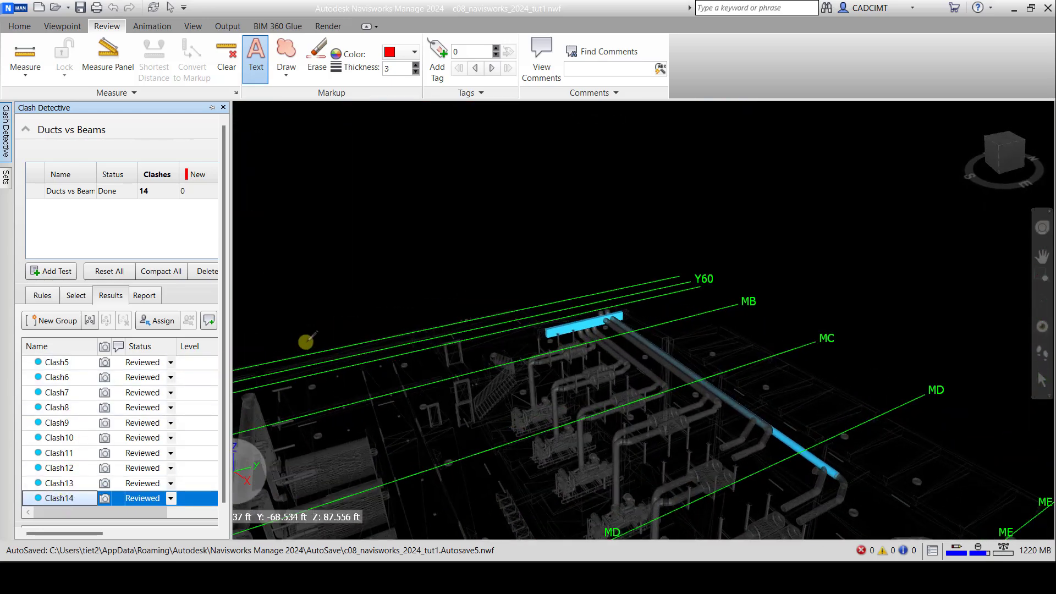
click(286, 69)
click(306, 99)
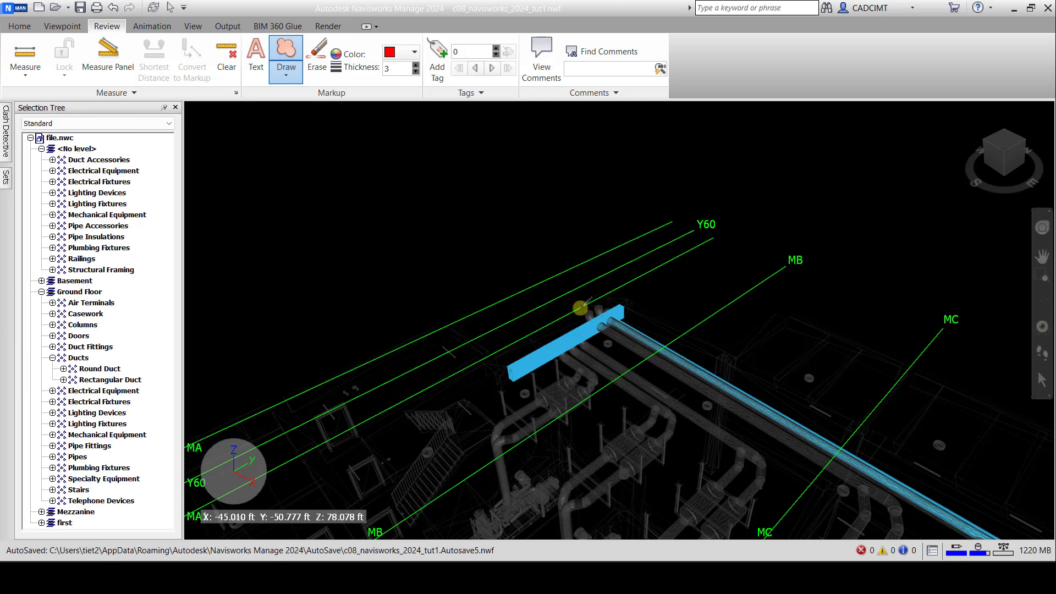
click(582, 309)
click(586, 343)
click(602, 355)
click(625, 357)
click(641, 341)
click(652, 319)
click(649, 300)
click(626, 285)
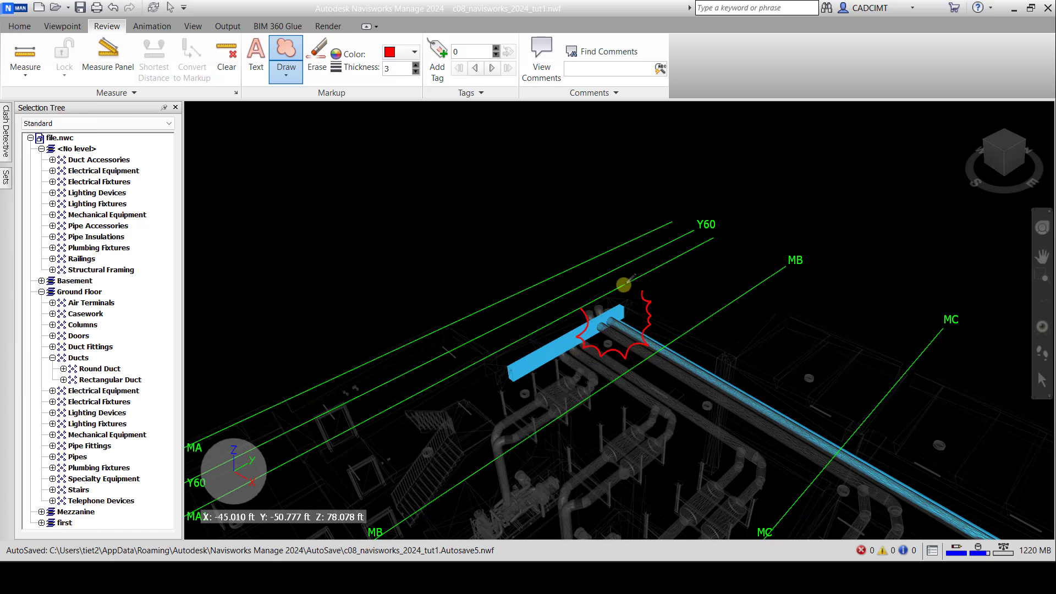
click(605, 286)
click(589, 293)
click(580, 307)
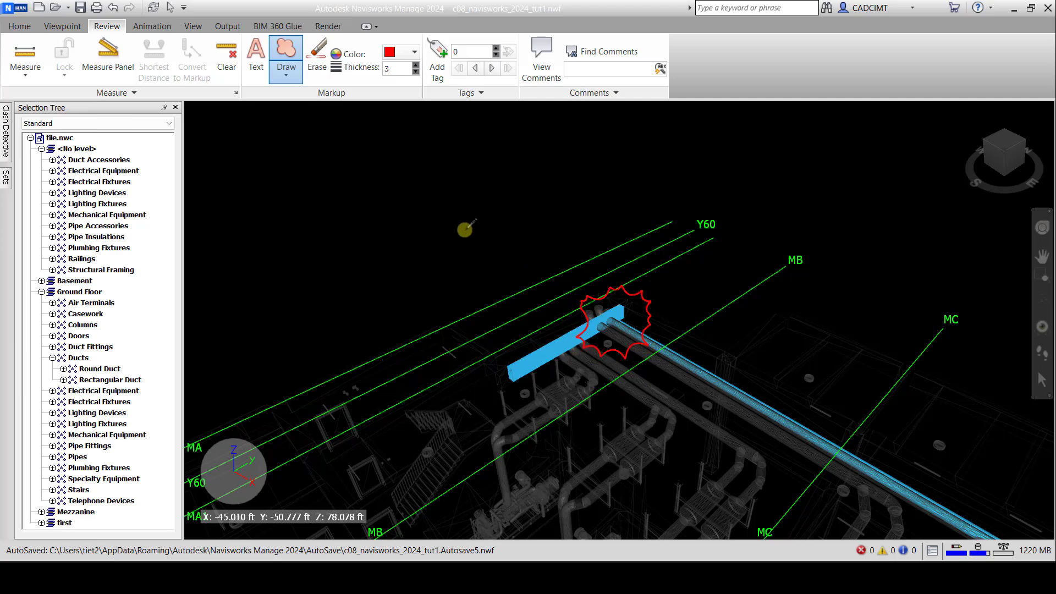
Step: Add the markup text "Clashed Items" inside the cloud drawn for Clash14
click(256, 58)
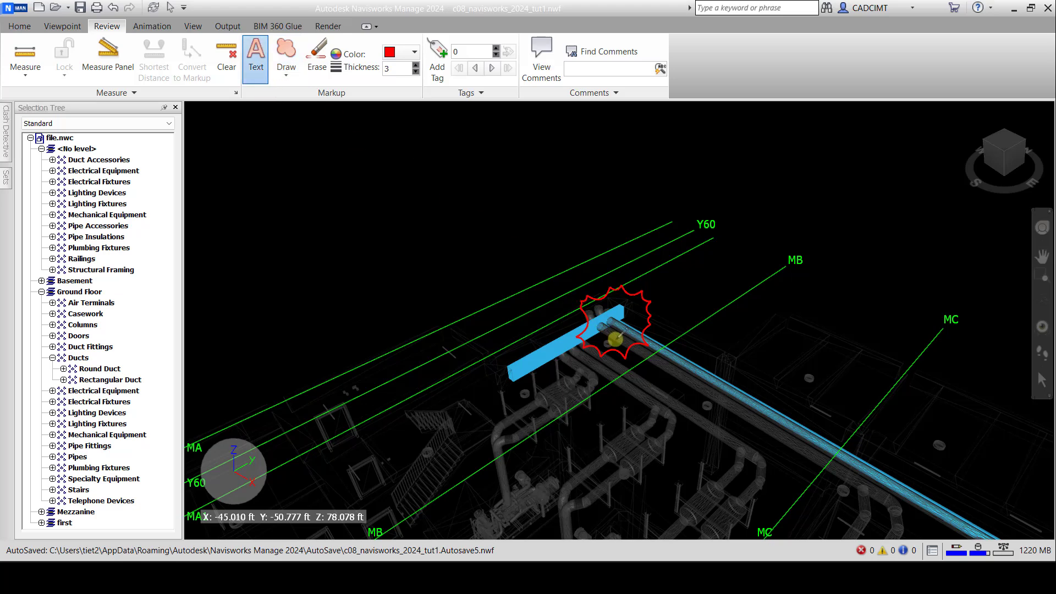
click(614, 337)
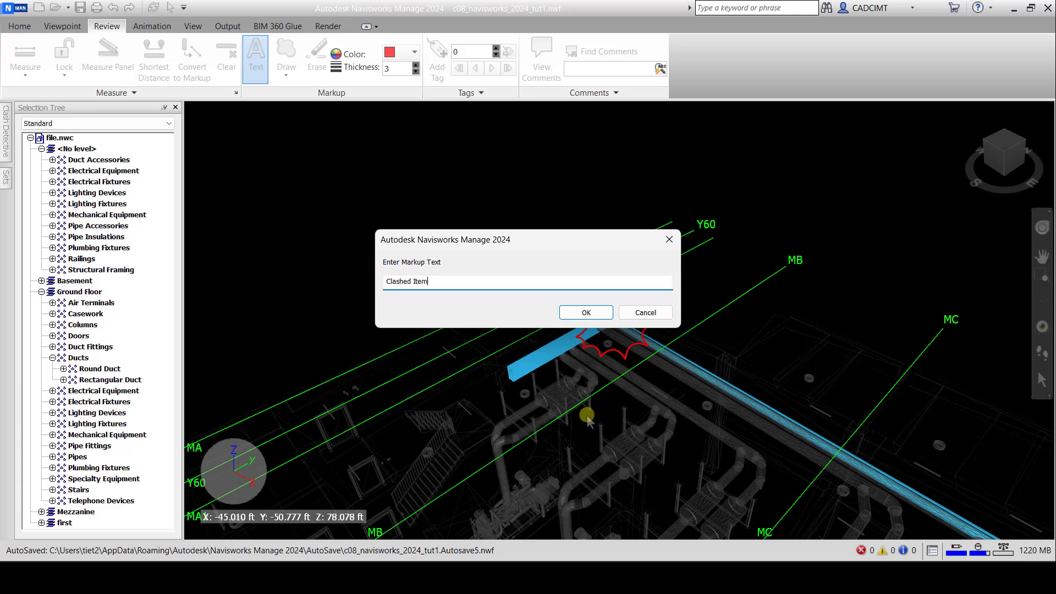
click(586, 313)
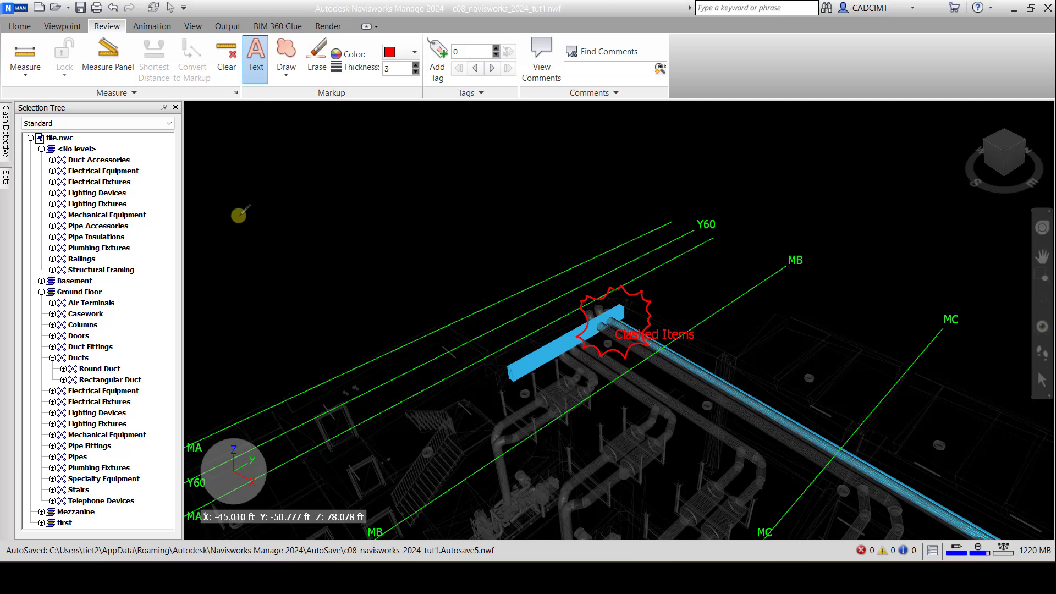
Step: Set up the Ducts vs Beams clash report with report type Current test and report format HTML (Tabular)
mouse_move(11, 147)
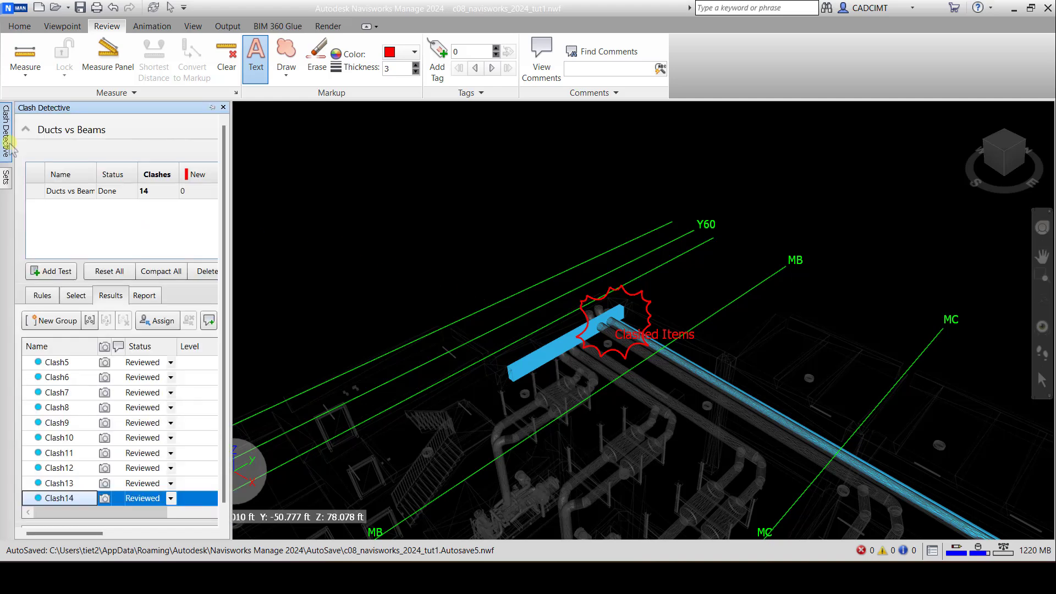
drag(231, 232, 529, 258)
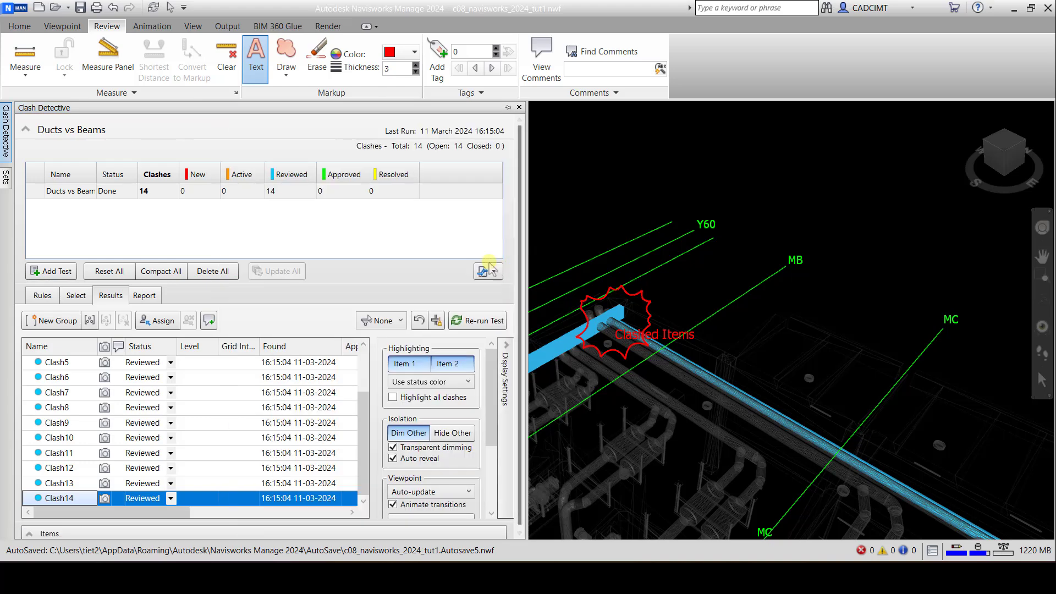
click(149, 295)
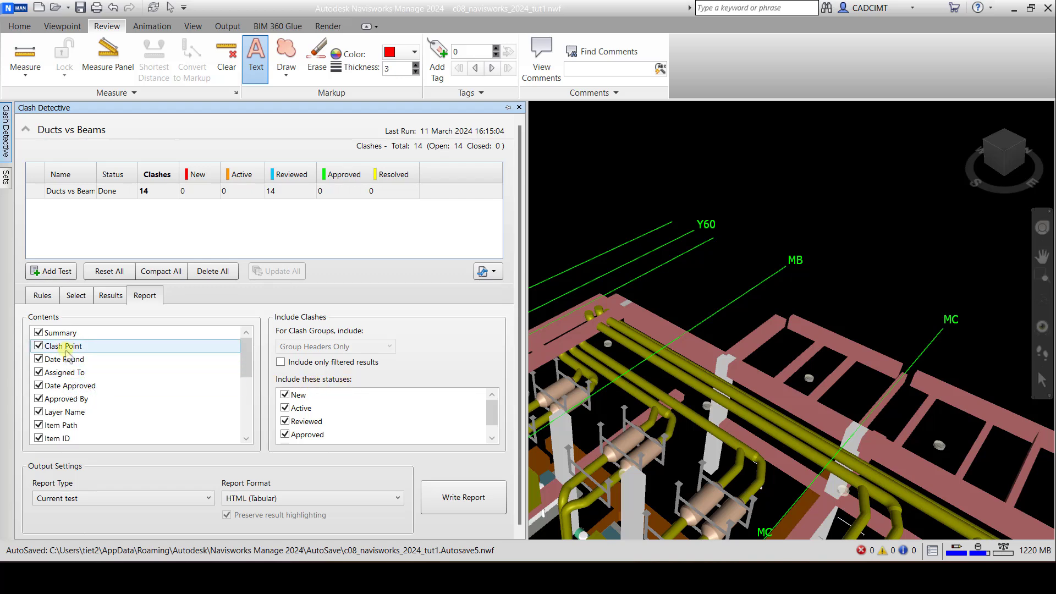
scroll(86, 380, down, 3)
scroll(354, 400, down, 1)
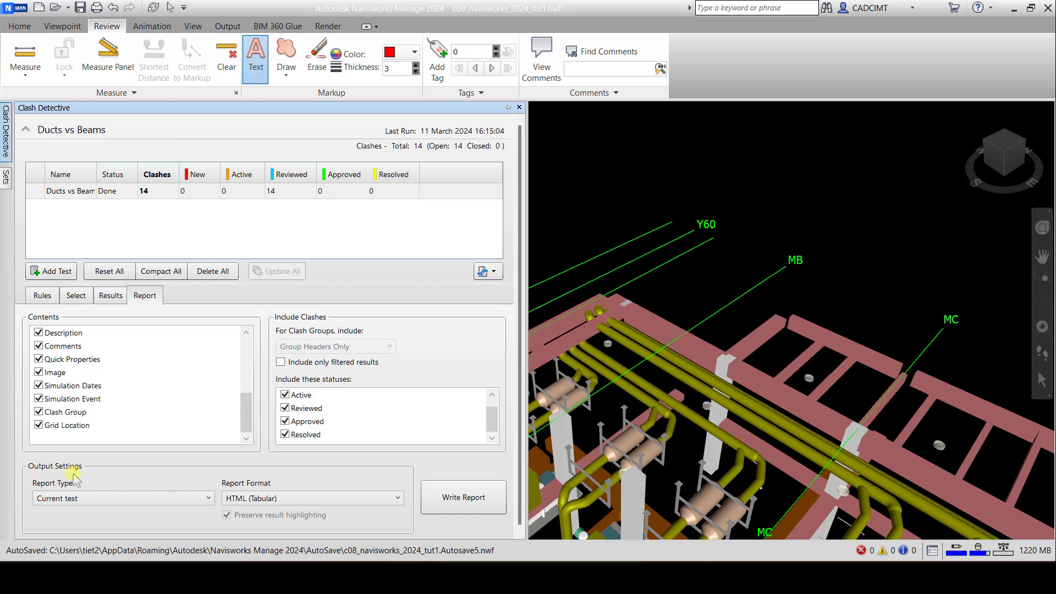
click(65, 499)
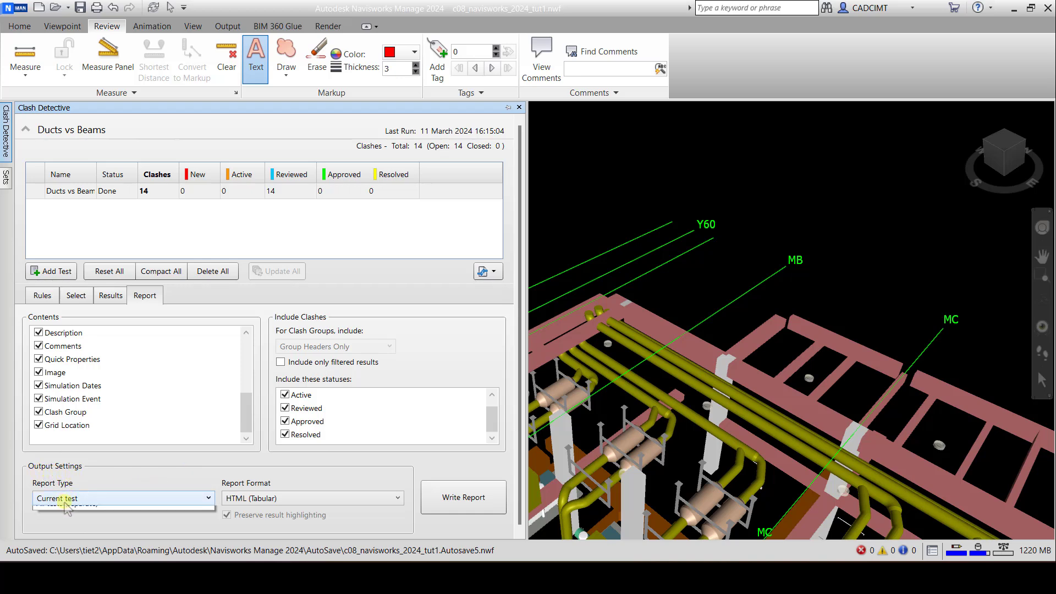
click(73, 513)
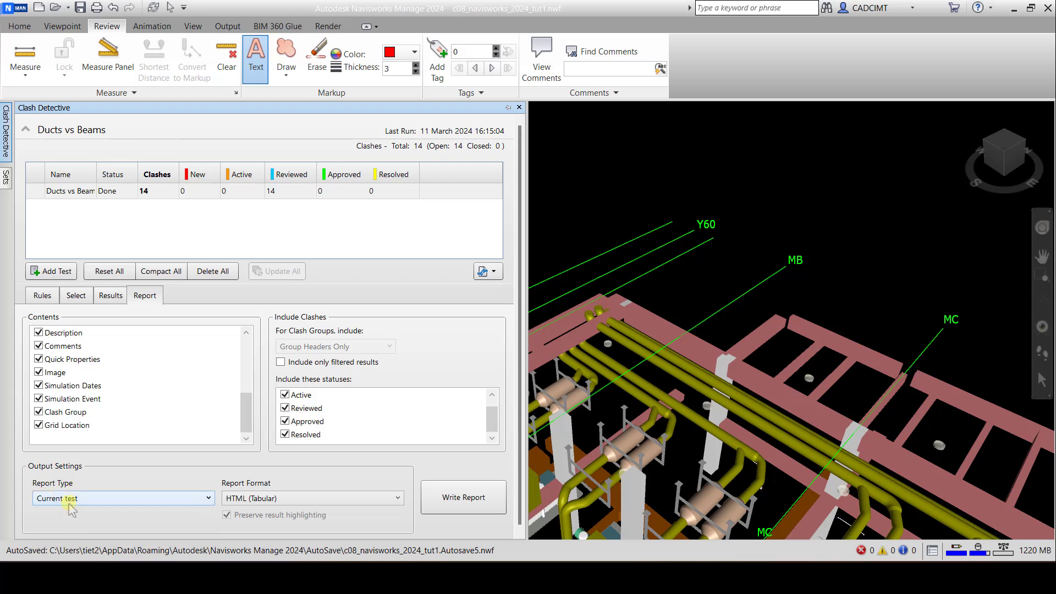
click(292, 498)
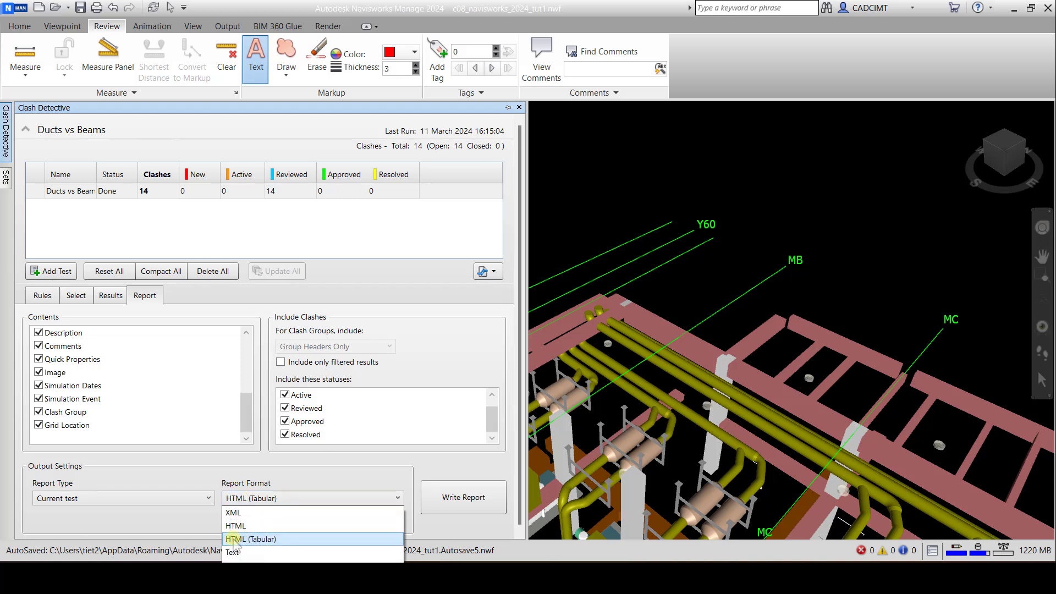
click(270, 540)
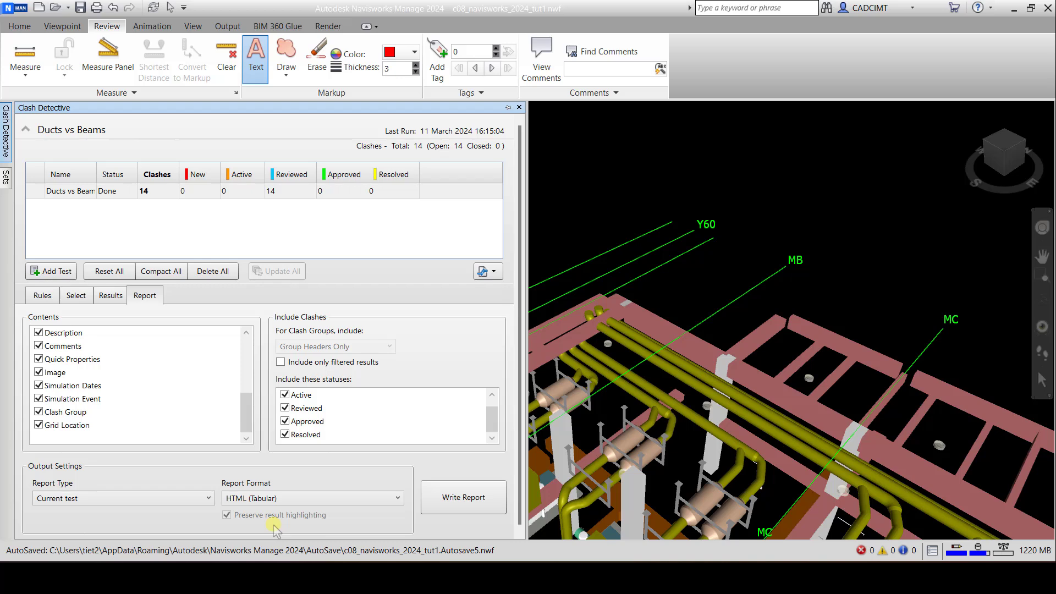
Step: Write the clash report as Clash_Report_tut01 in the c08_navisworks_2024_tut folder, replacing the existing file
click(450, 507)
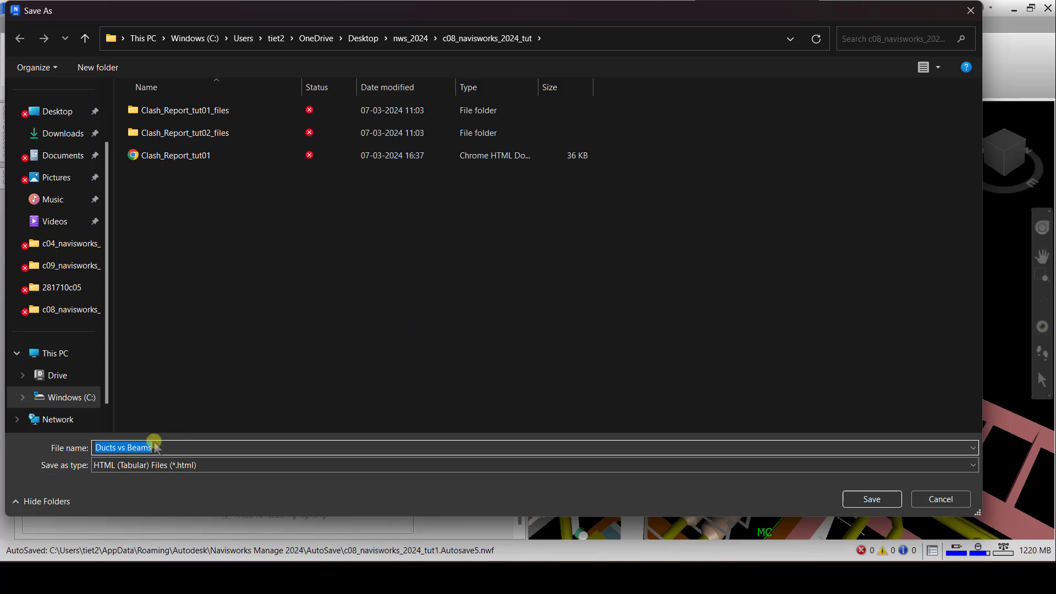
text(C)
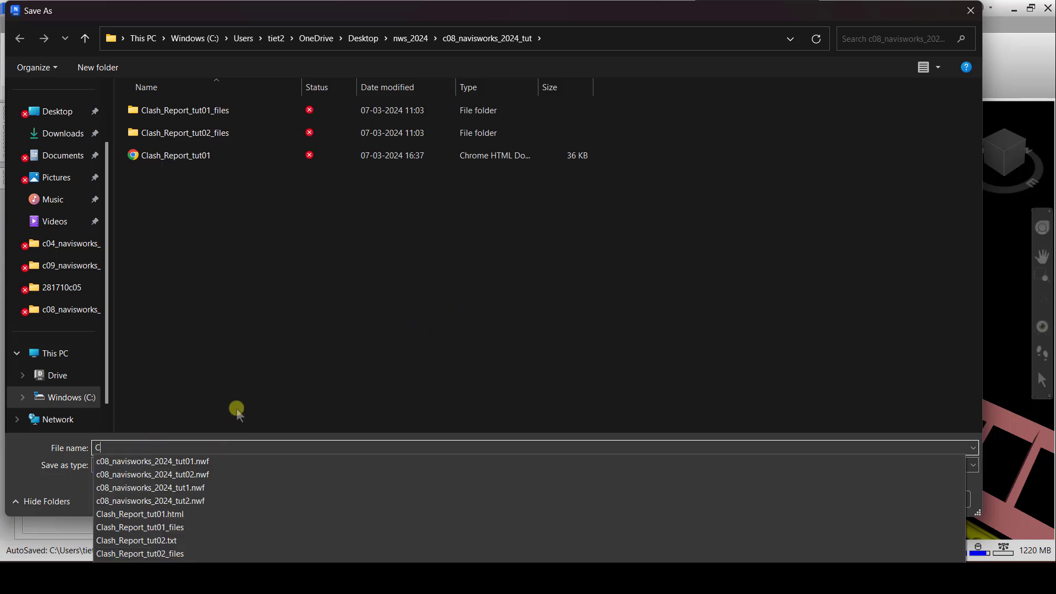
text(lash_Report_tut0)
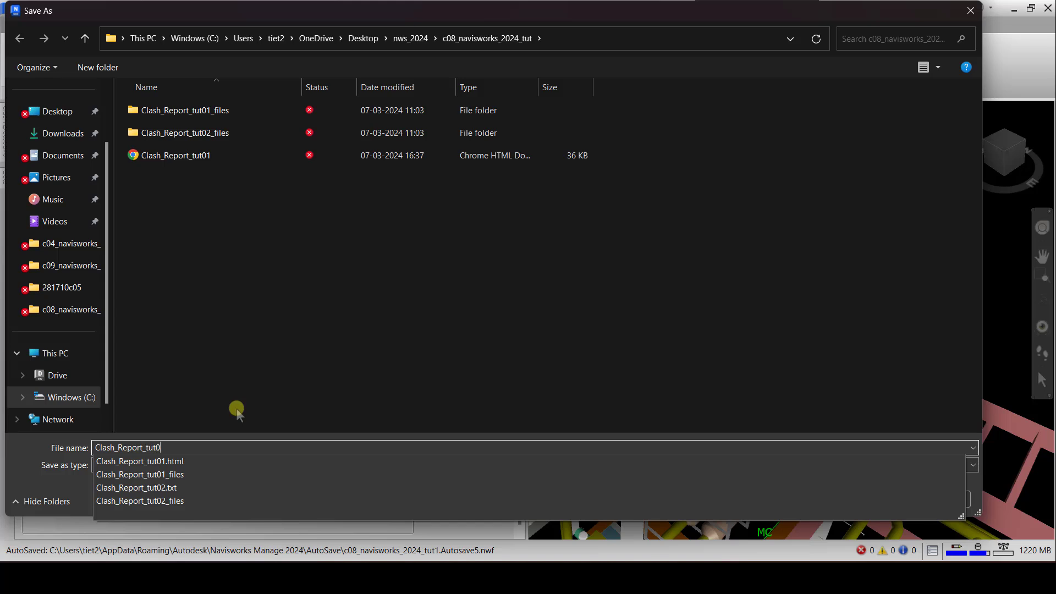
text(1)
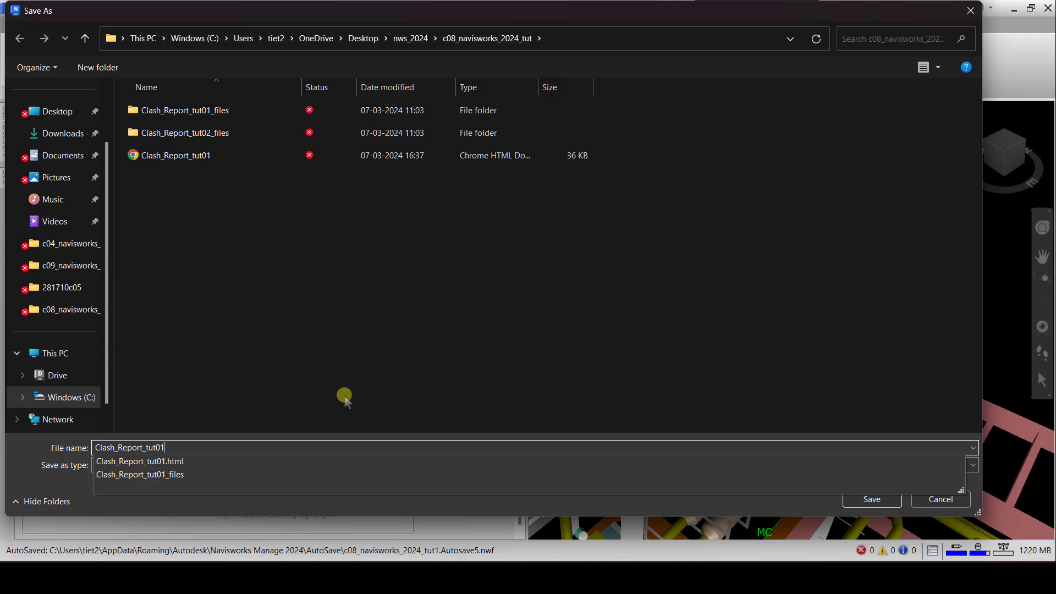
click(875, 499)
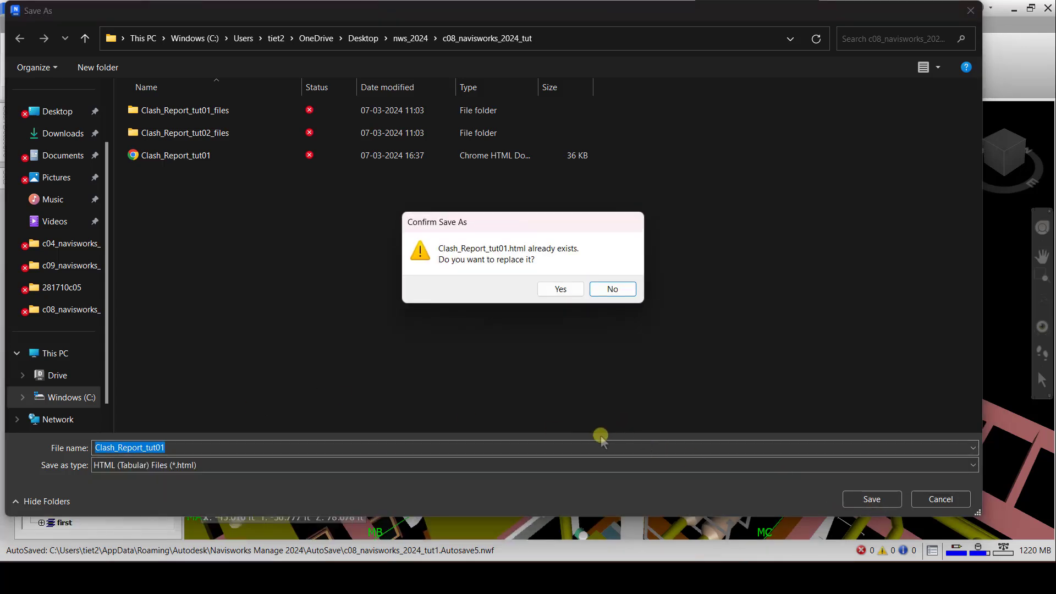
click(552, 290)
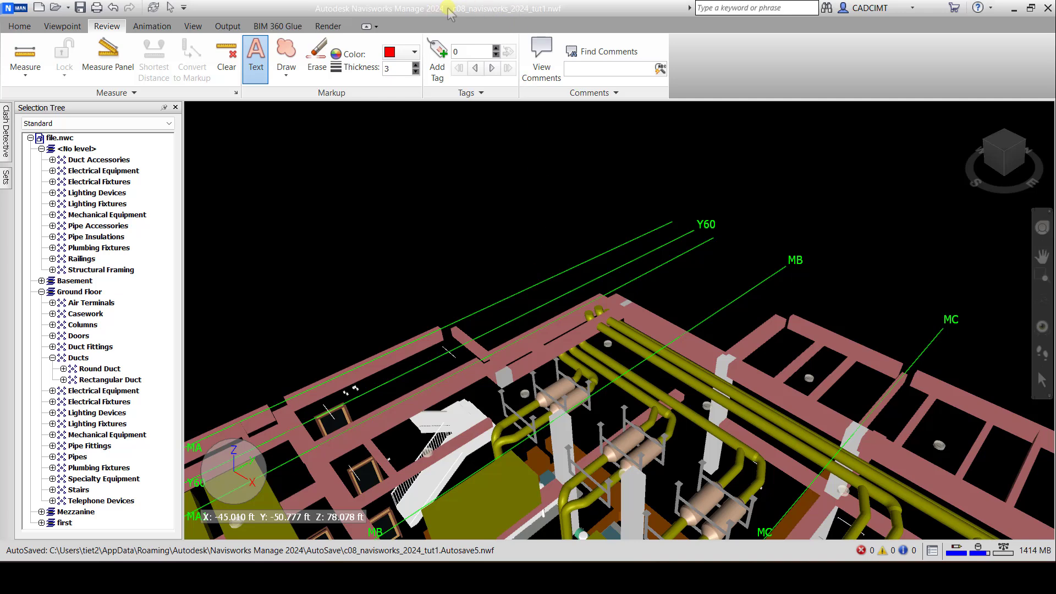
Step: Save the model as c08_navisworks_2024_tut1, replacing the existing file, and close Navisworks
click(9, 8)
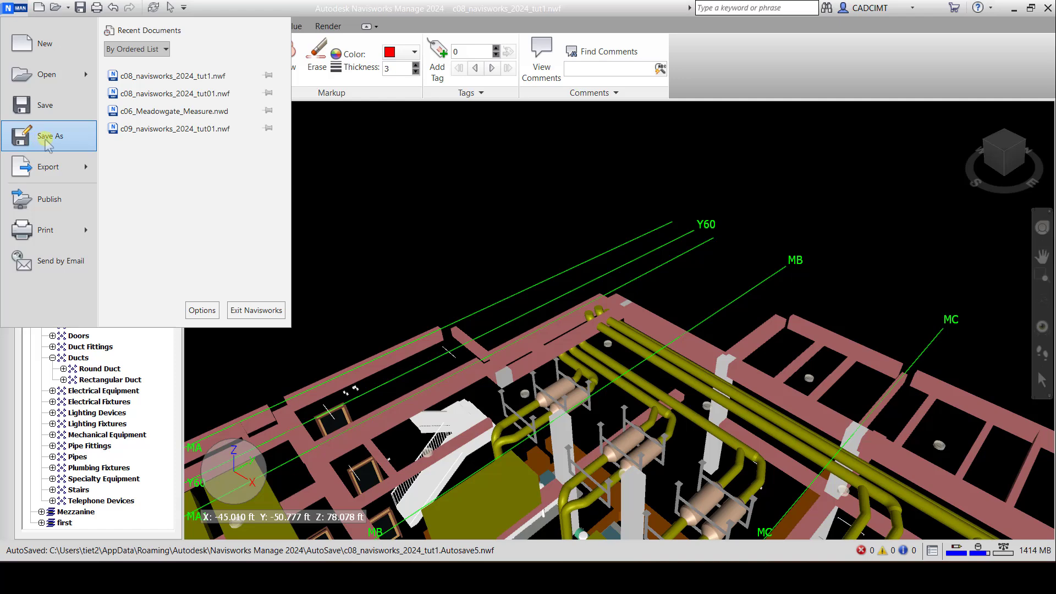
click(54, 140)
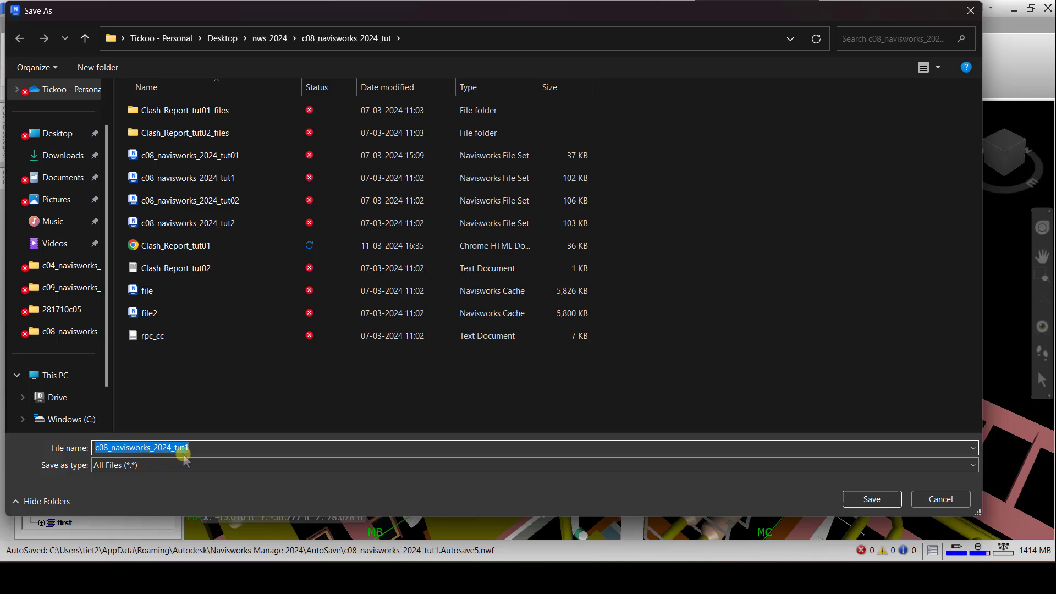
click(887, 501)
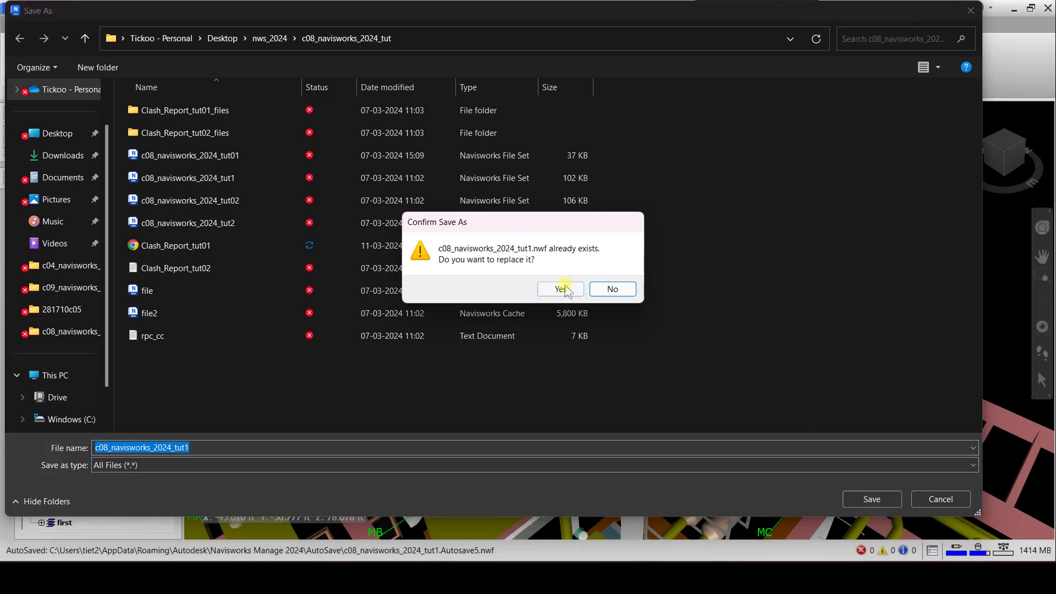
click(562, 289)
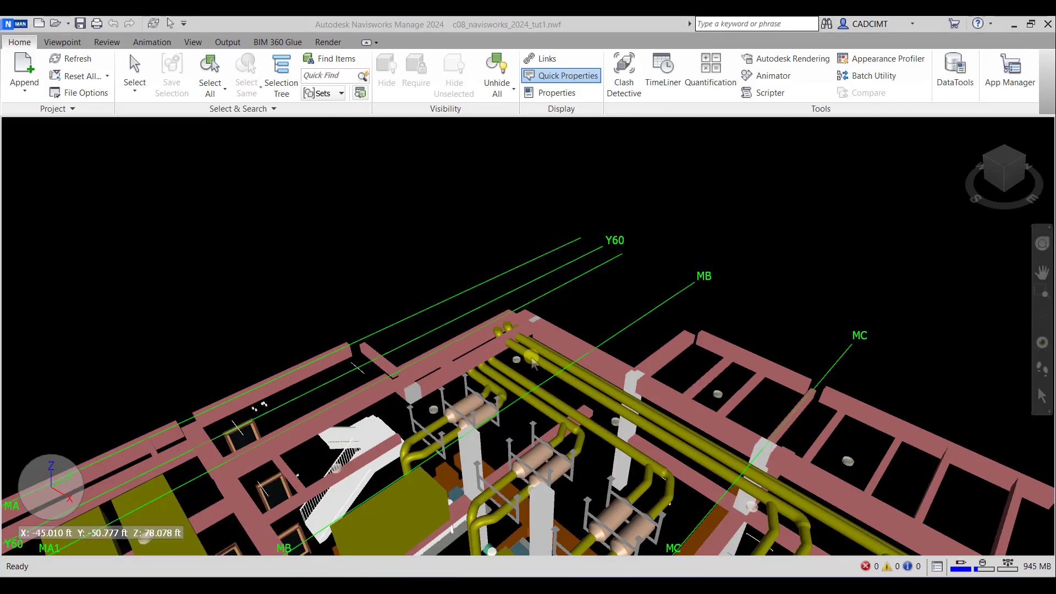
mouse_move(534, 364)
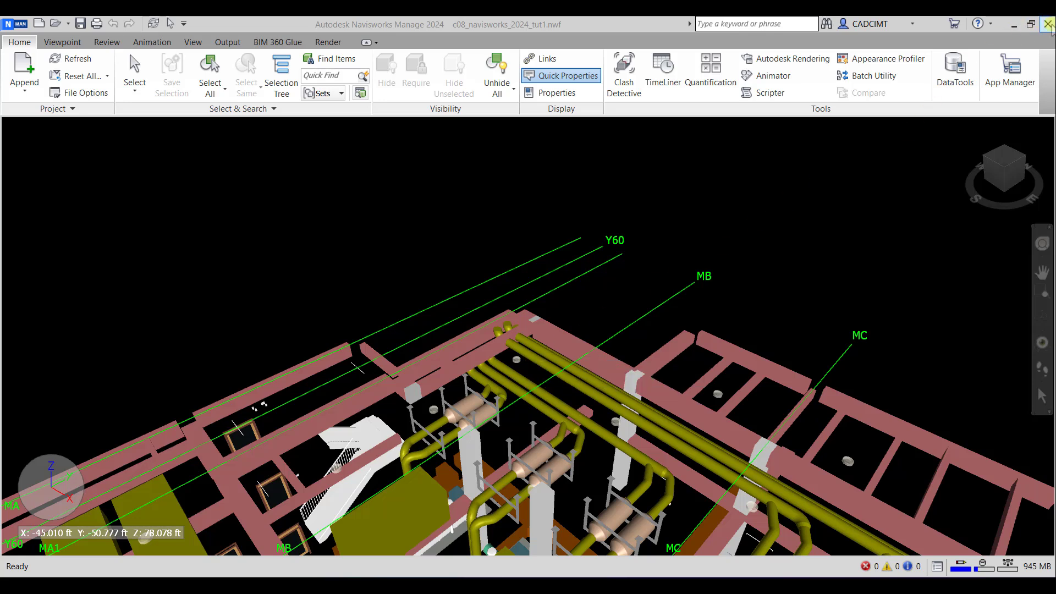
click(1048, 24)
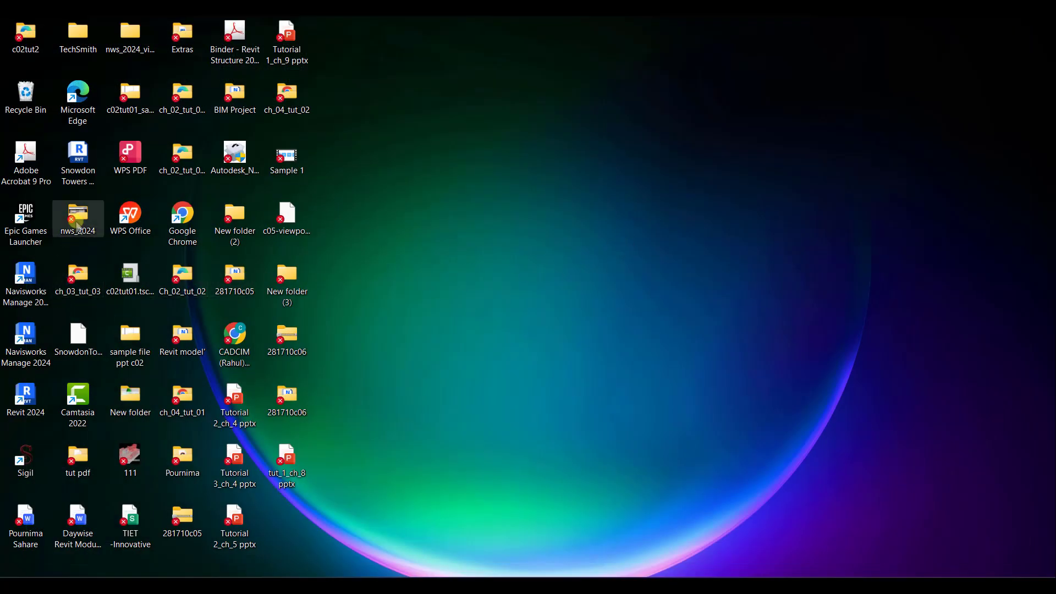
Step: Open Clash_Report_tut01 in Chrome from the desktop folder nws_2024, subfolder c08_navisworks_2024_tut, and look through all its clash entries
double_click(78, 227)
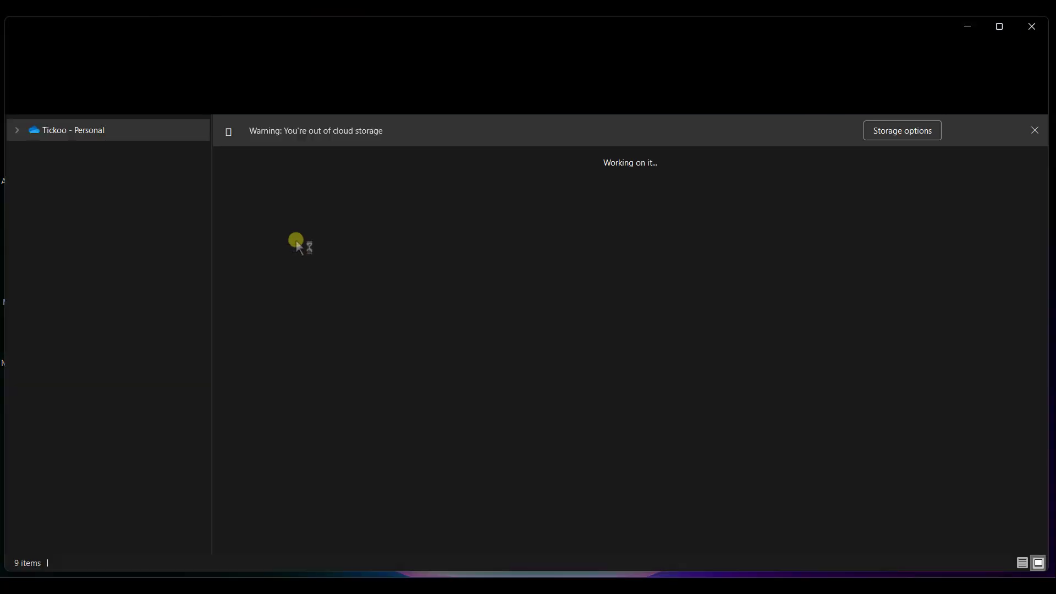
double_click(557, 187)
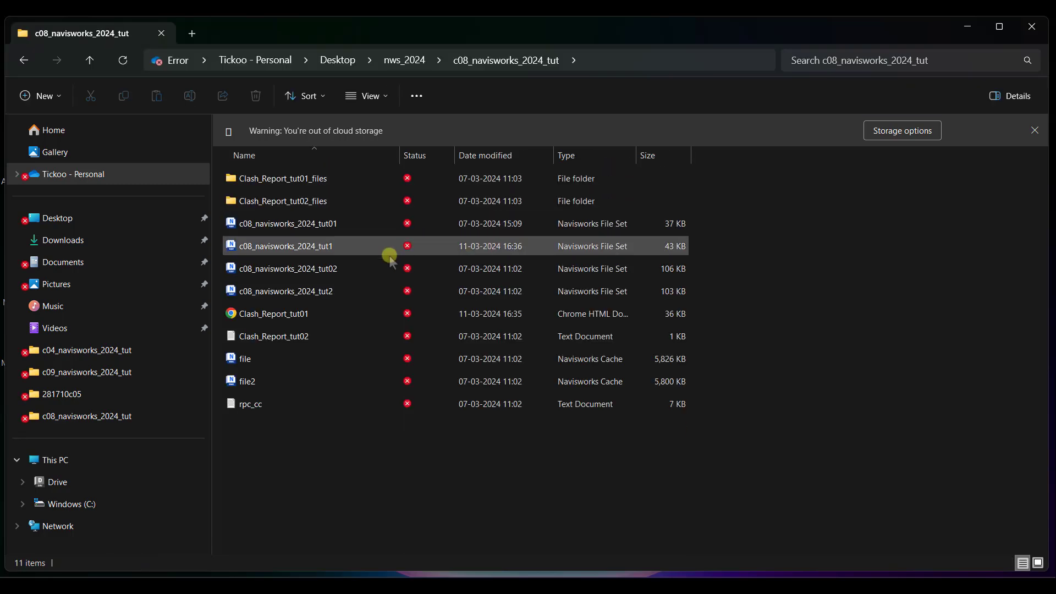
double_click(352, 309)
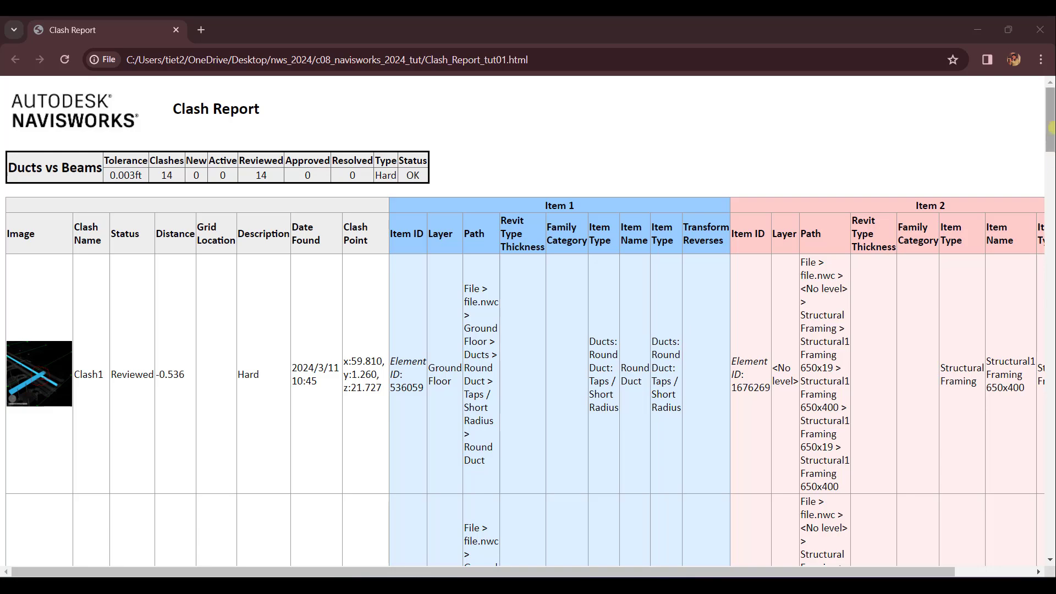
scroll(1050, 140, down, 8)
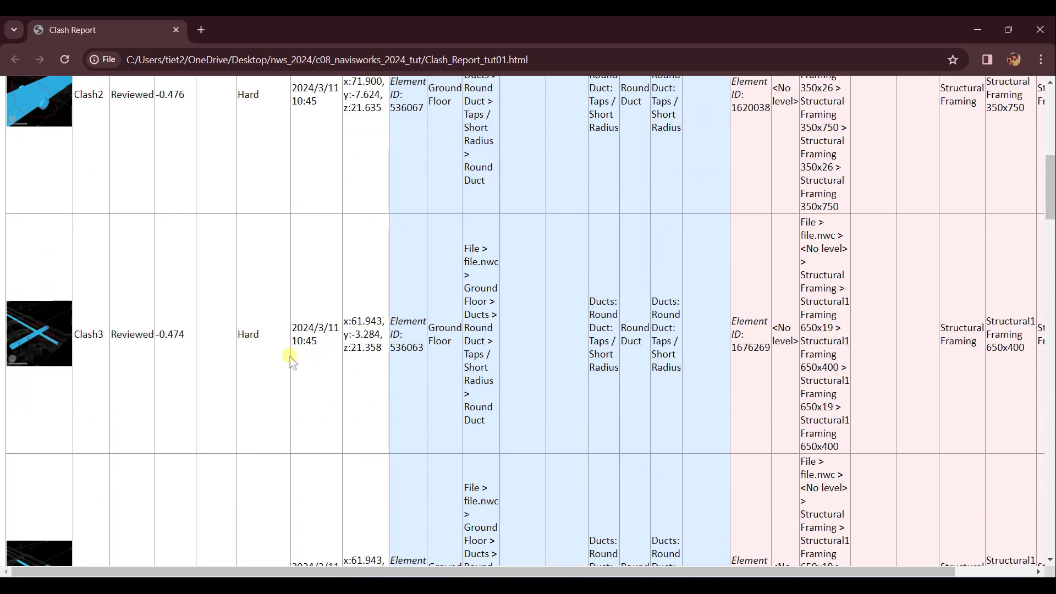
scroll(277, 283, down, 12)
scroll(277, 283, down, 20)
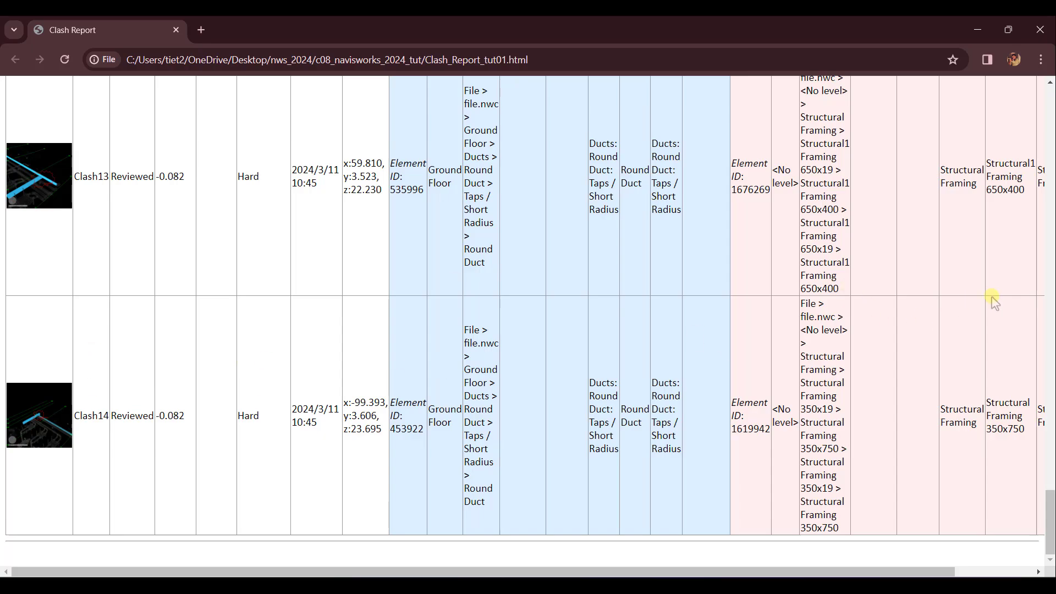
scroll(1029, 487, up, 20)
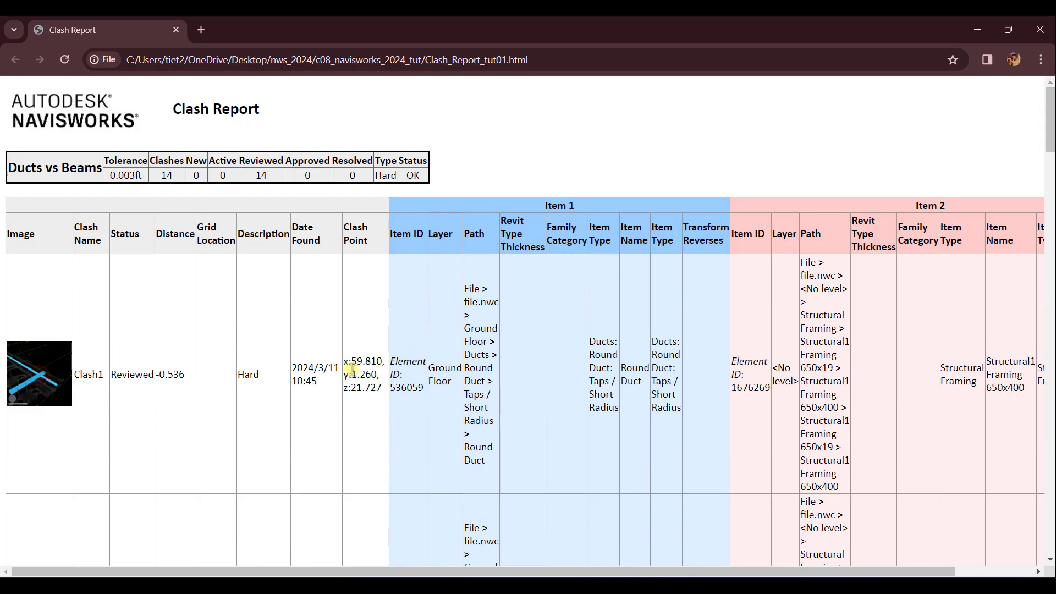